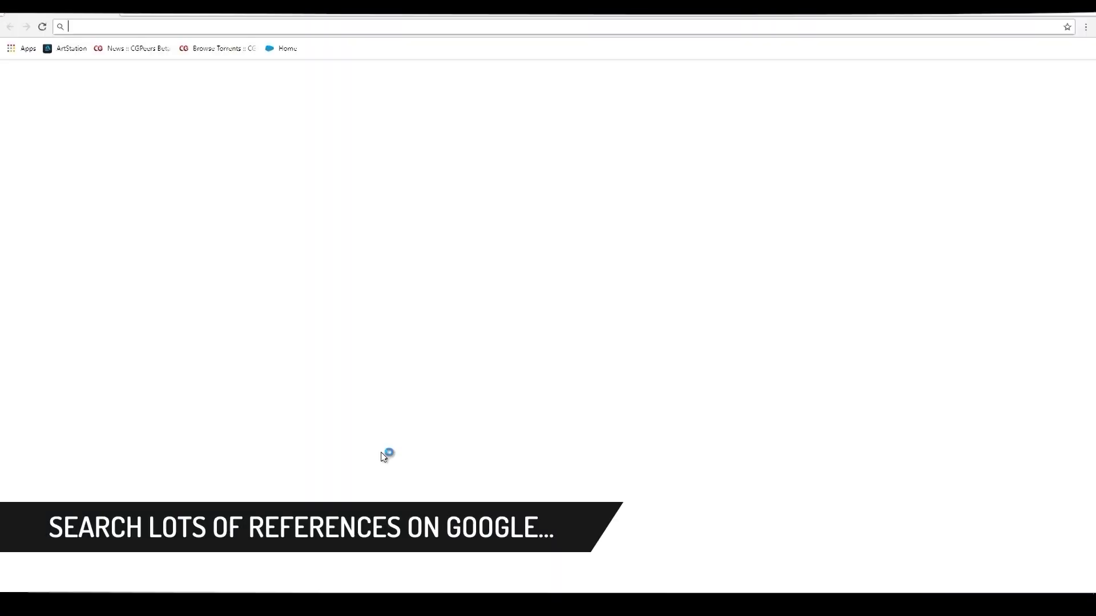
Search Google Images for "horse"
text(horse)
key(Return)
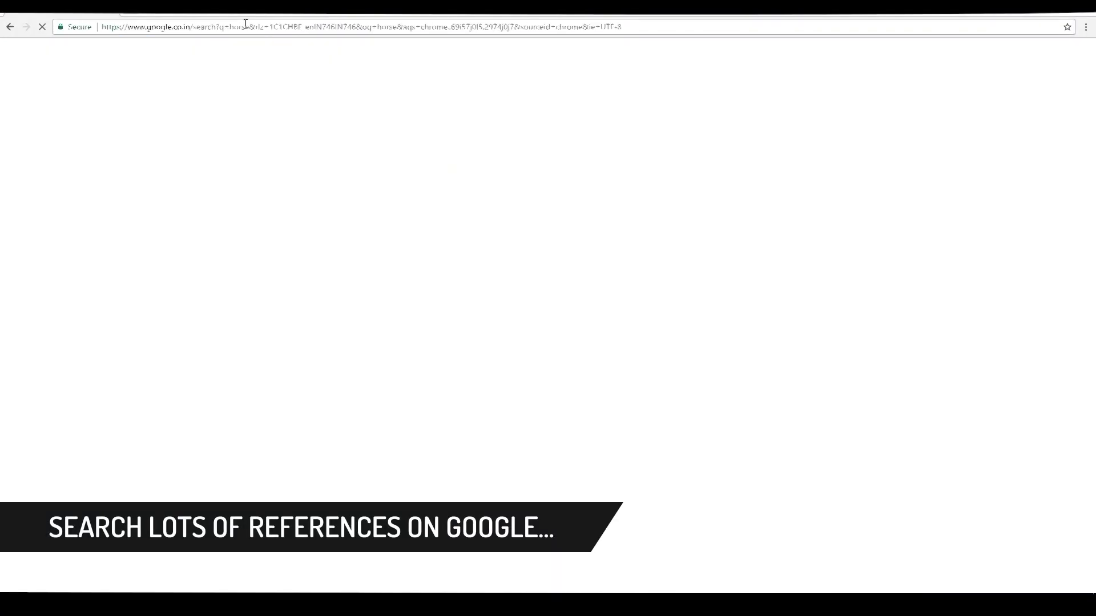
click(134, 95)
Browse the horse image results for clear front-view and side-view reference pictures
scroll(510, 356, down, 9)
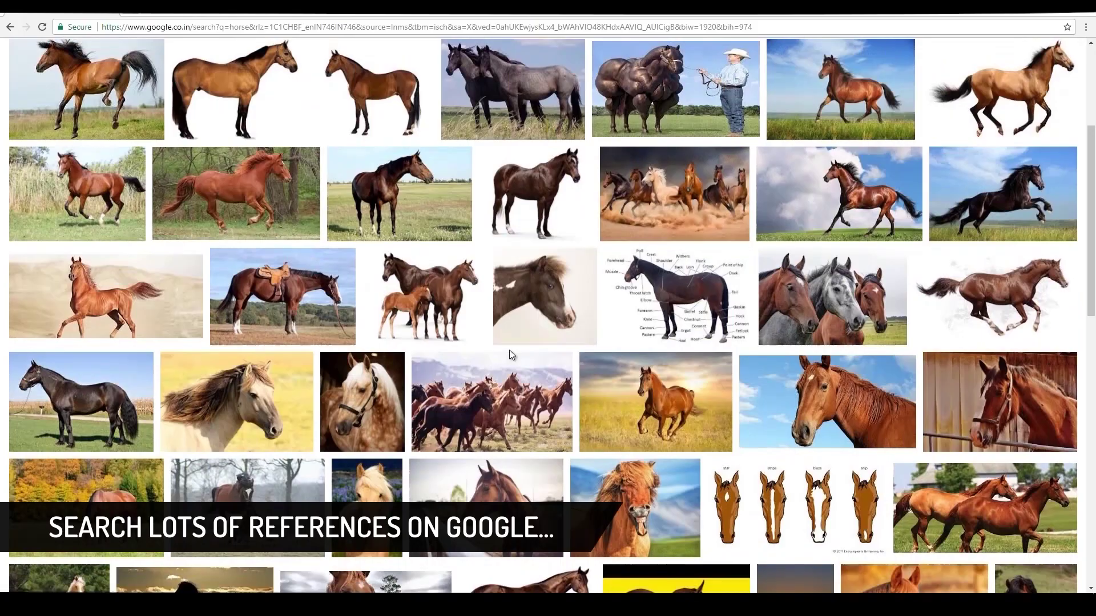
scroll(511, 356, down, 20)
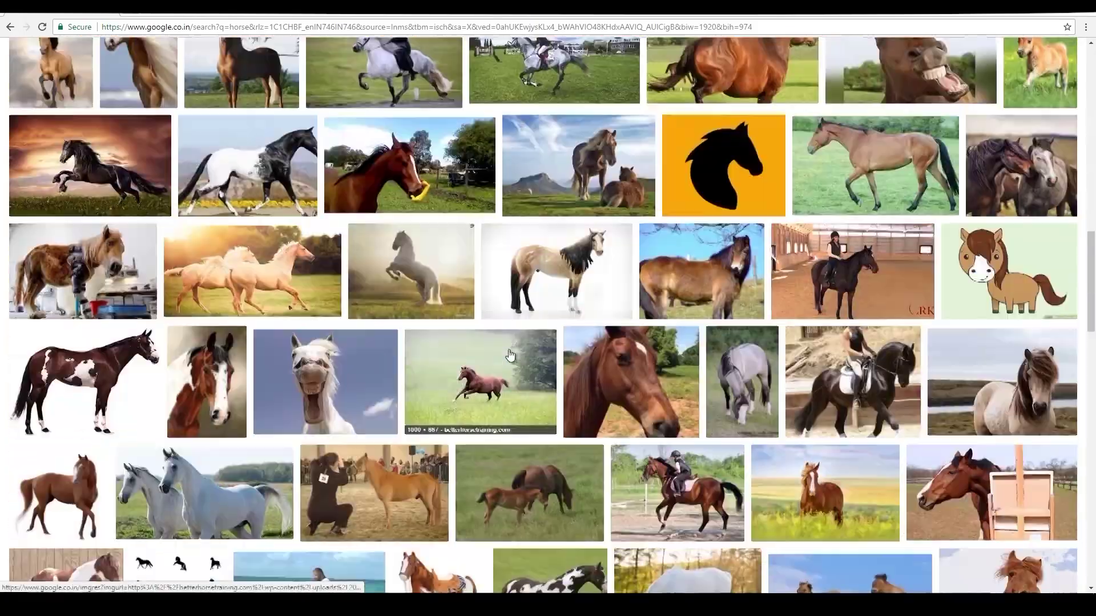
scroll(753, 237, down, 10)
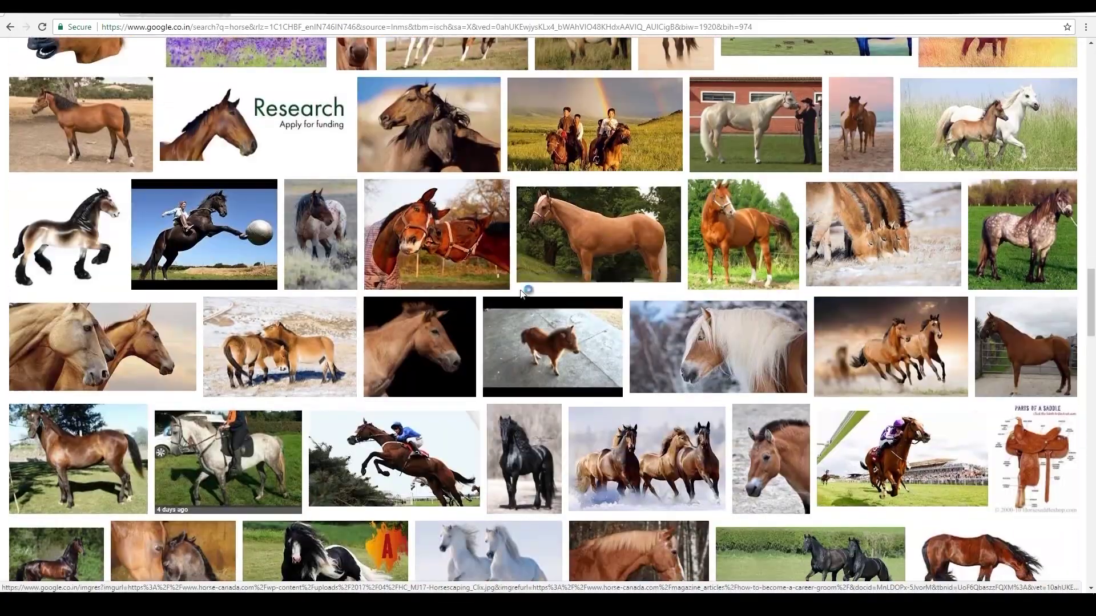
scroll(292, 289, down, 15)
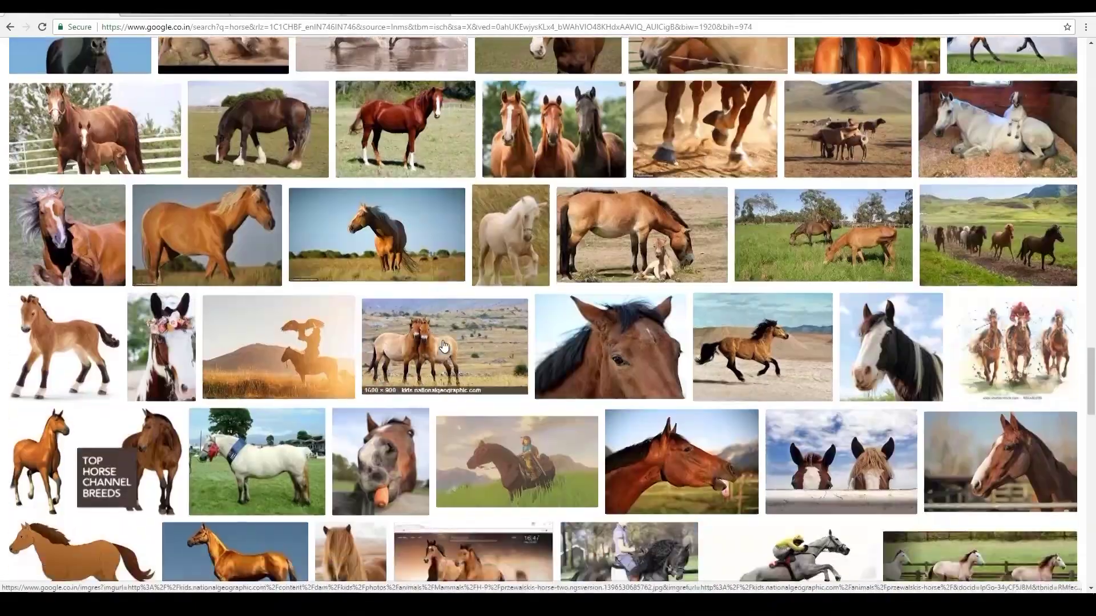
scroll(444, 346, up, 20)
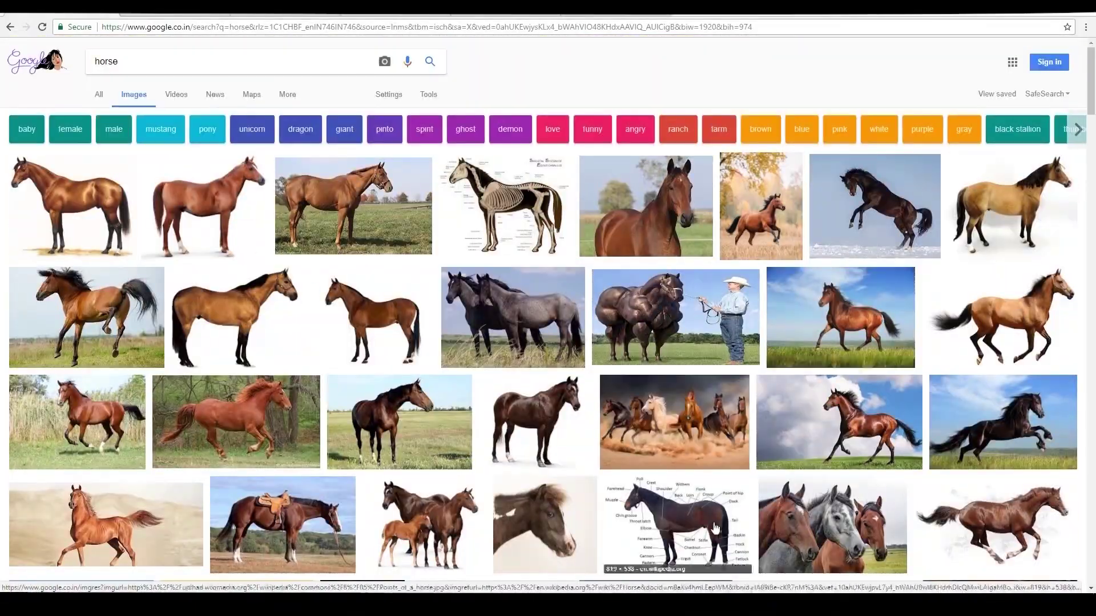
scroll(715, 528, down, 20)
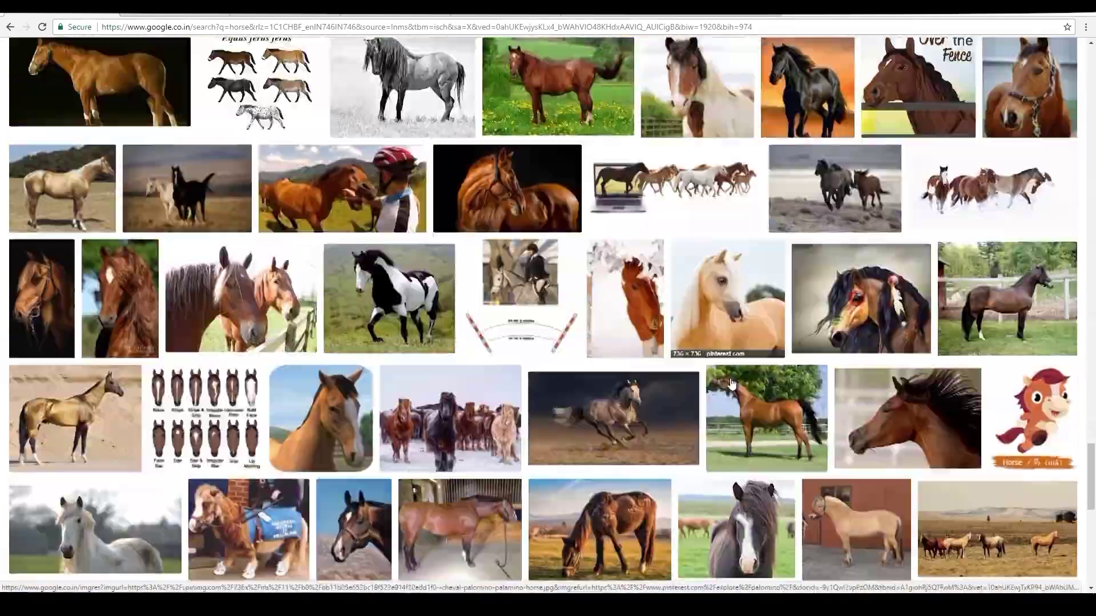
scroll(732, 384, down, 15)
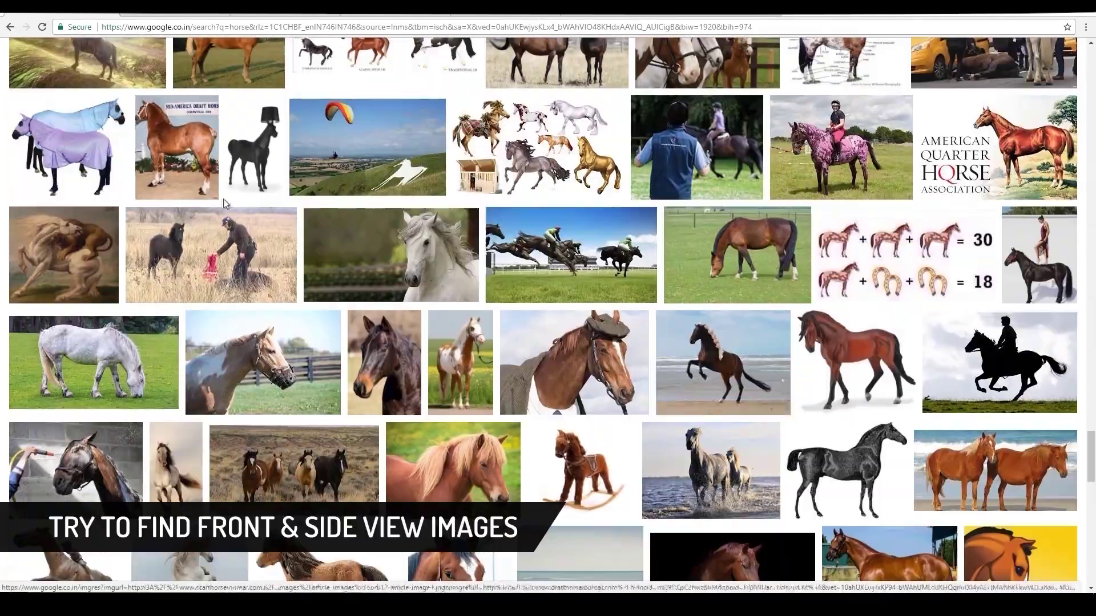
scroll(225, 203, down, 10)
scroll(361, 195, down, 15)
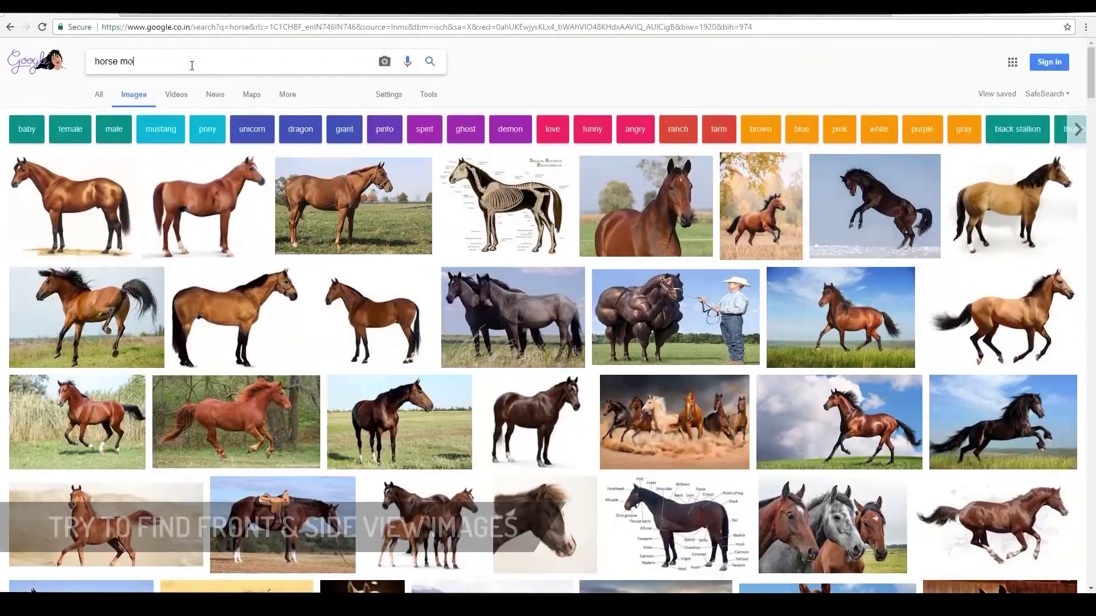
Search Google Images for "horse modeling" and look through the 3D model and wireframe references
key(Return)
scroll(468, 295, down, 10)
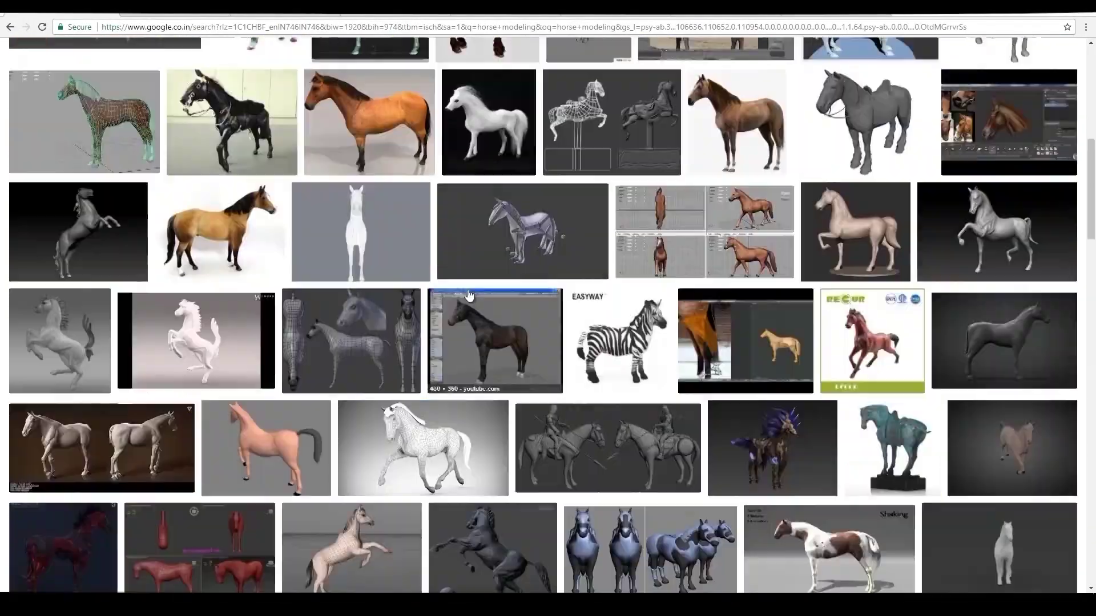
scroll(468, 295, up, 20)
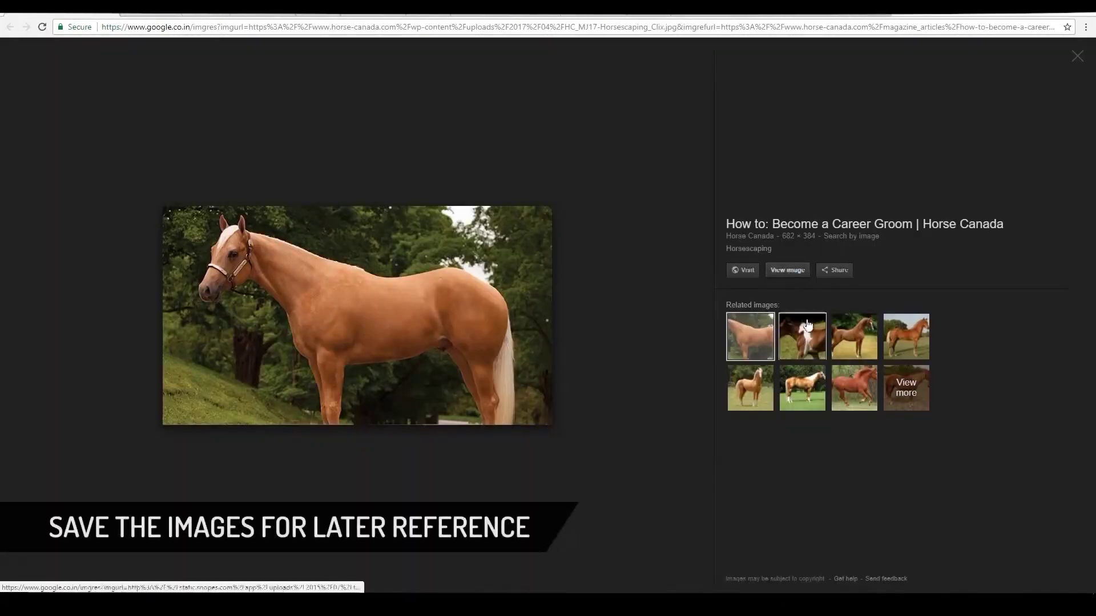
Preview related side-view horse photos and save the full-size Horse Canada picture HC_MJ17-Horsescaping_Clix as a reference
click(854, 334)
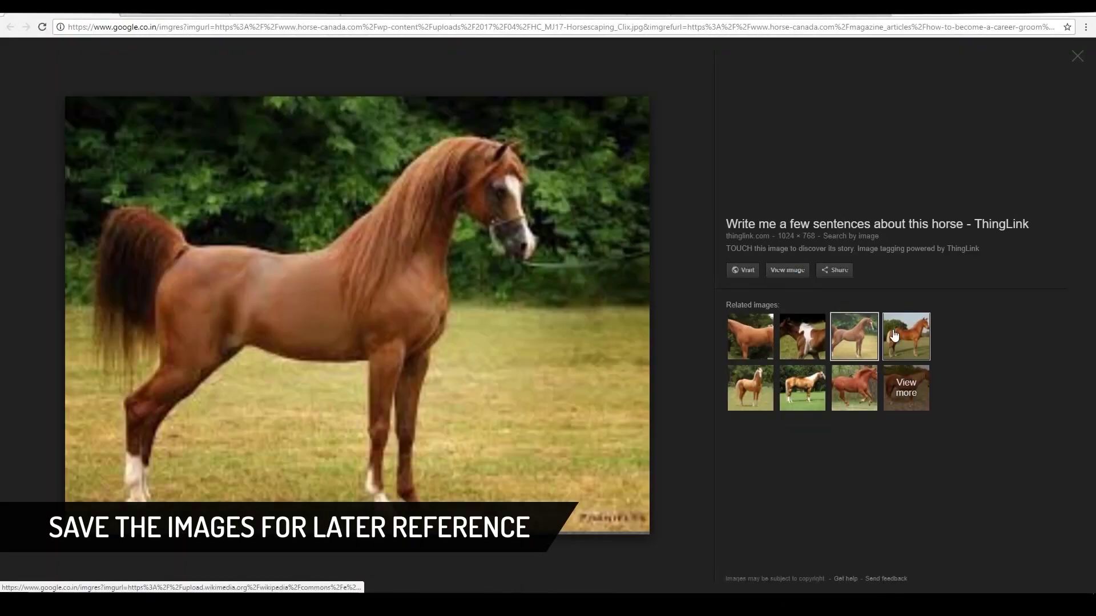
click(900, 337)
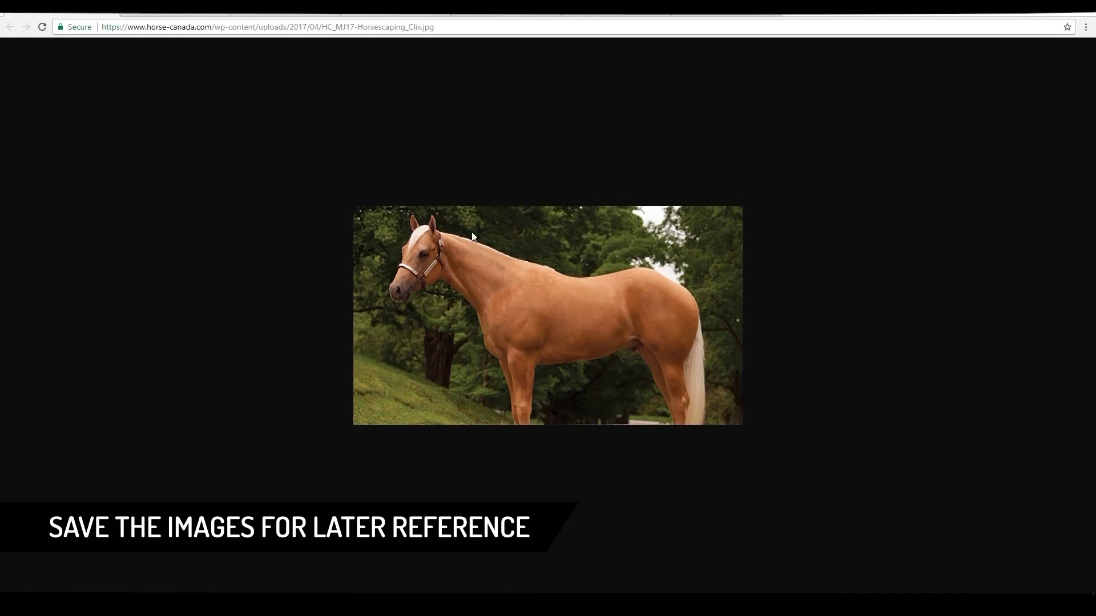
key(ctrl+s)
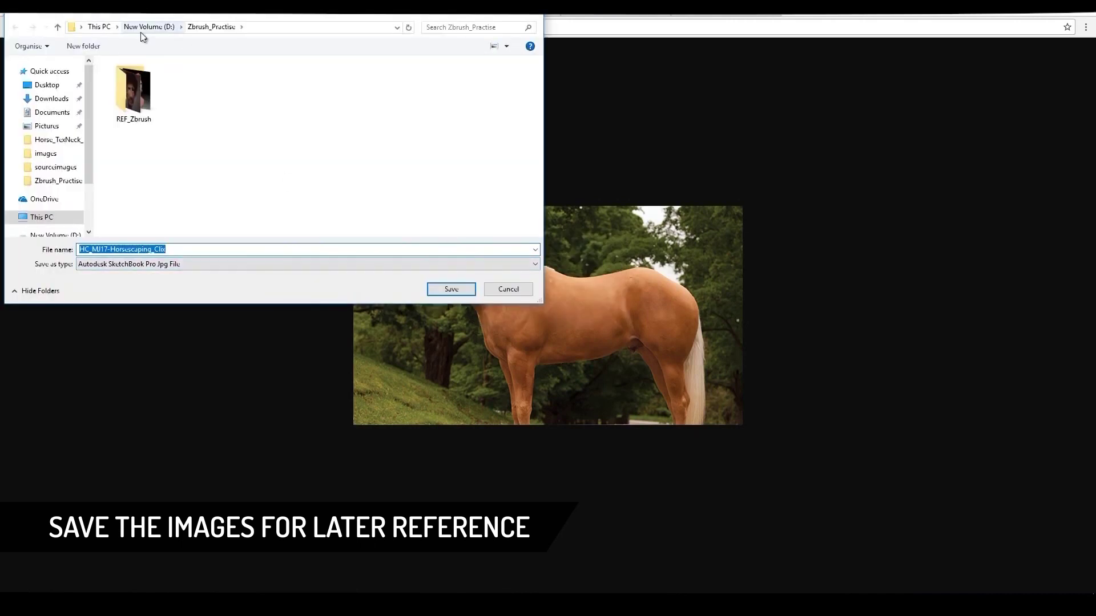
click(142, 188)
click(444, 287)
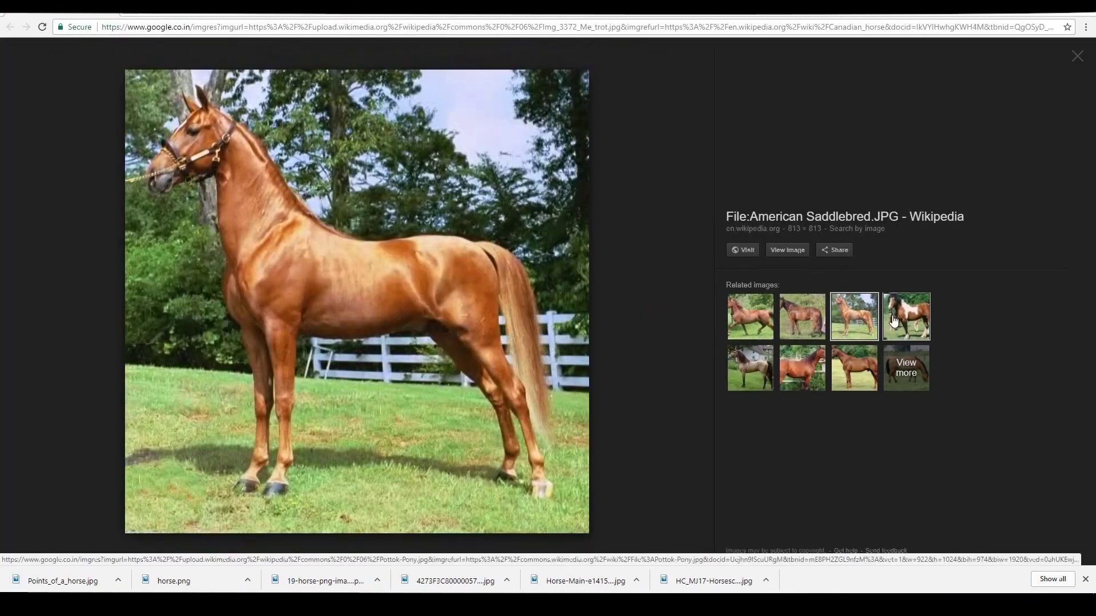
click(894, 322)
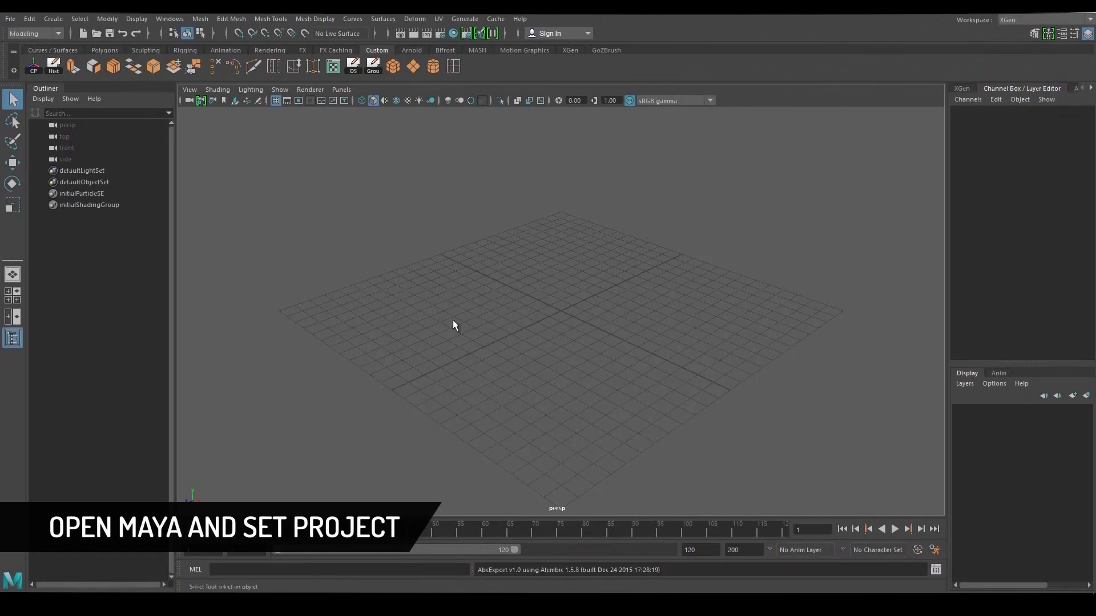
Switch to Maya and set up the project Horse_Modeling in D:/ with the standard primary project locations
scroll(509, 338, up, 2)
scroll(509, 339, down, 3)
scroll(508, 341, up, 3)
alt+drag(508, 342, 550, 340)
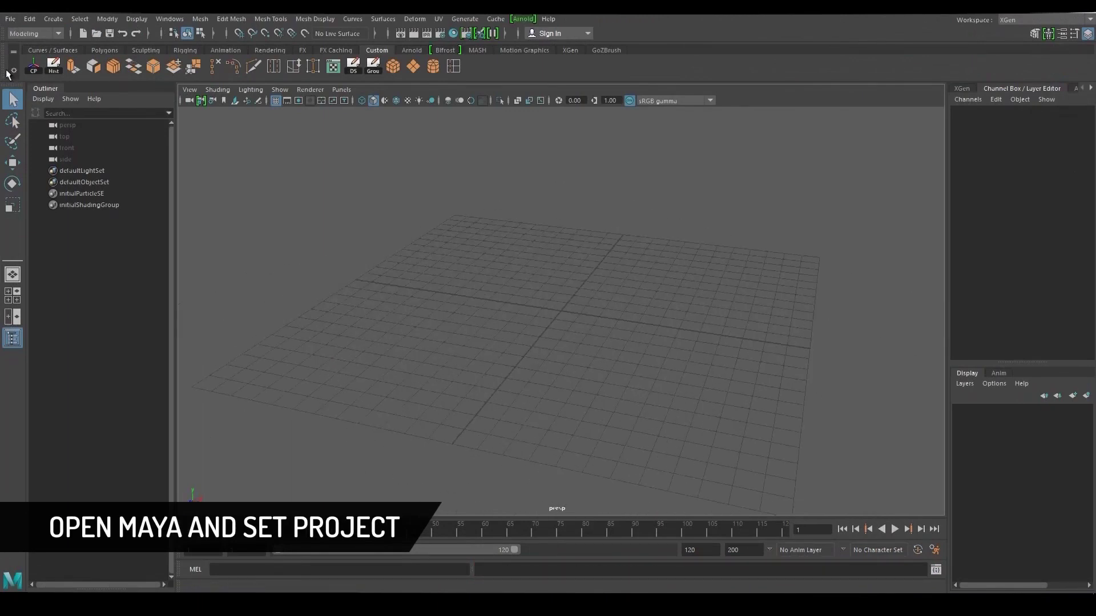
click(11, 19)
click(57, 382)
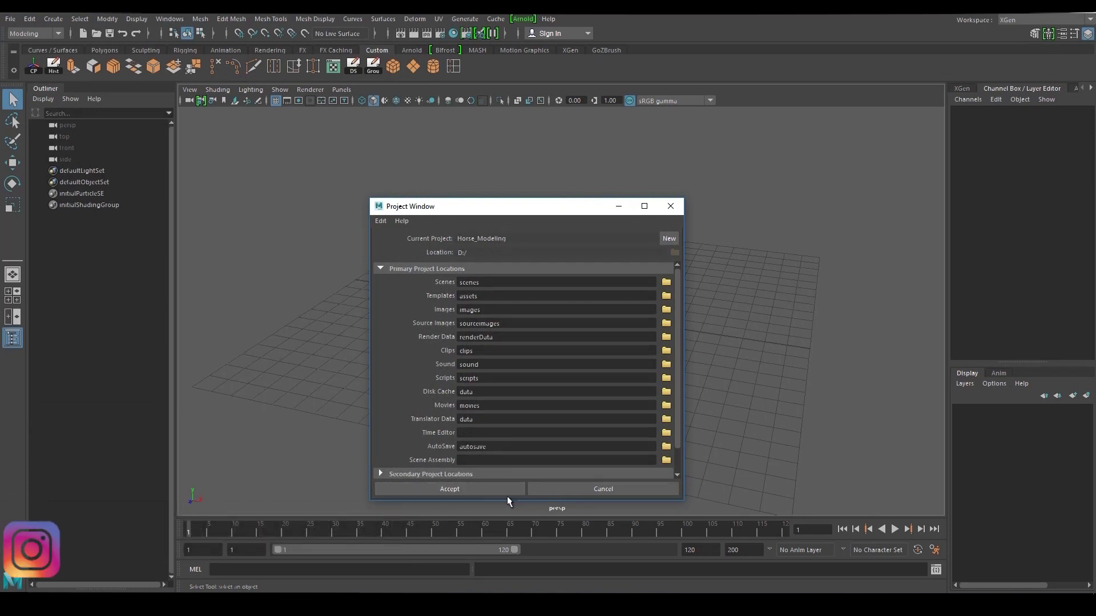
click(467, 487)
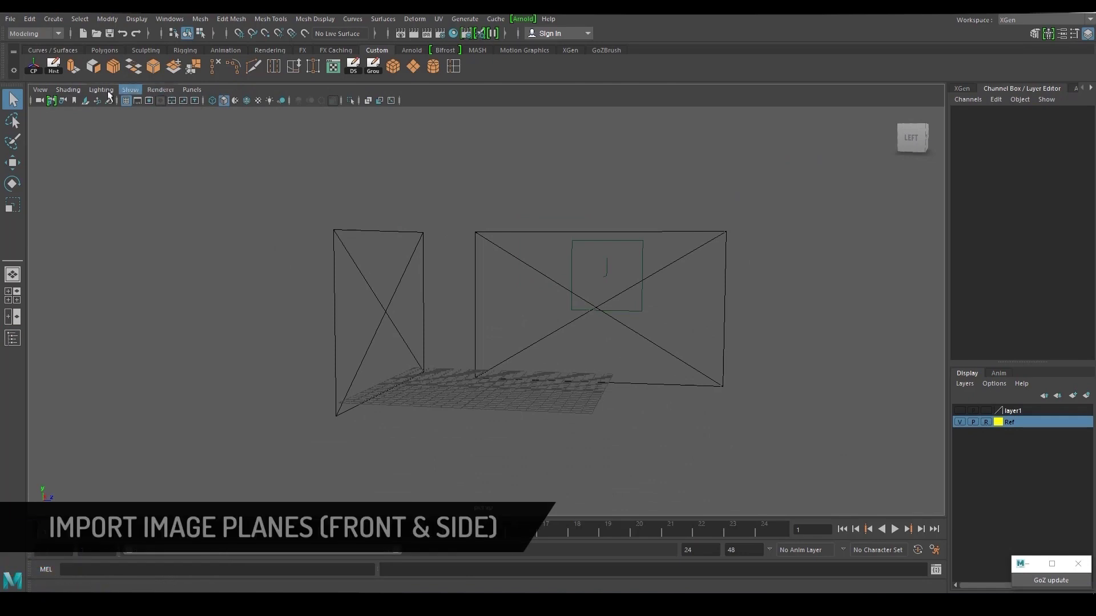
click(41, 90)
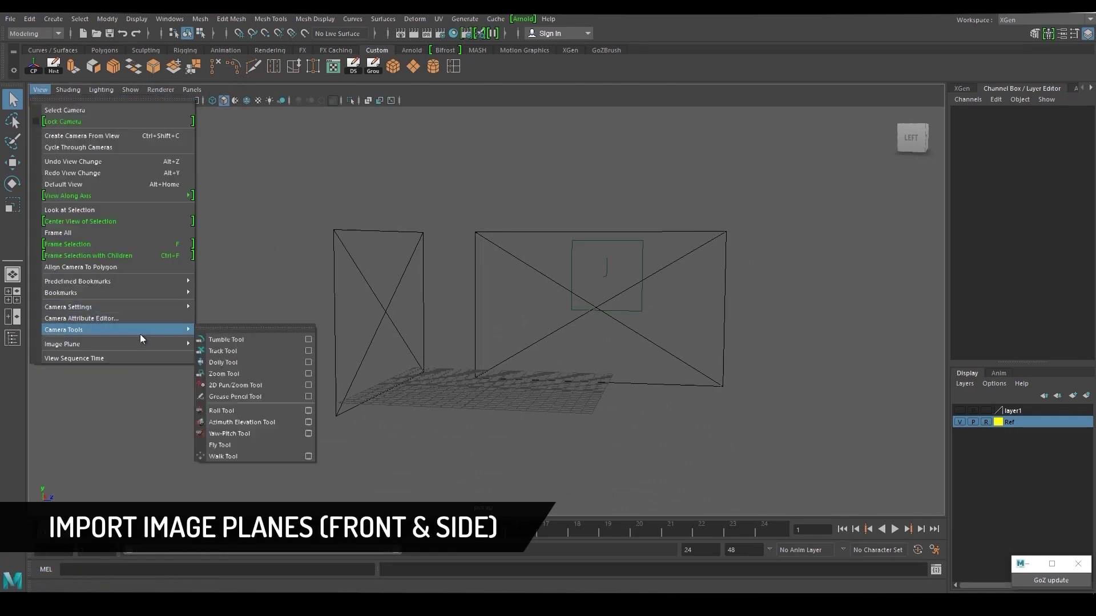
mouse_move(152, 345)
click(232, 354)
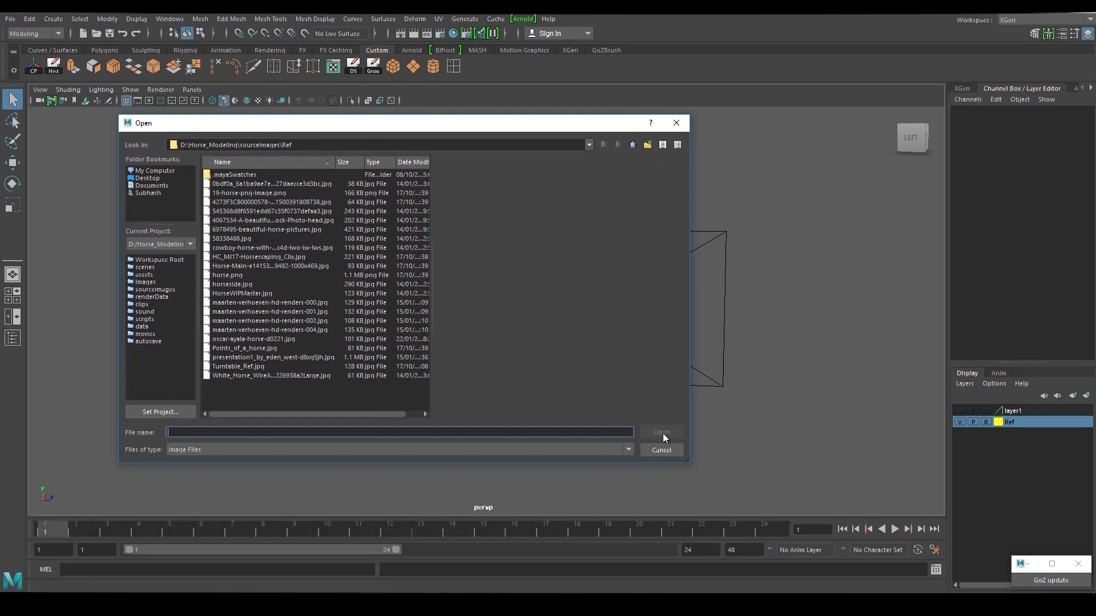
click(675, 123)
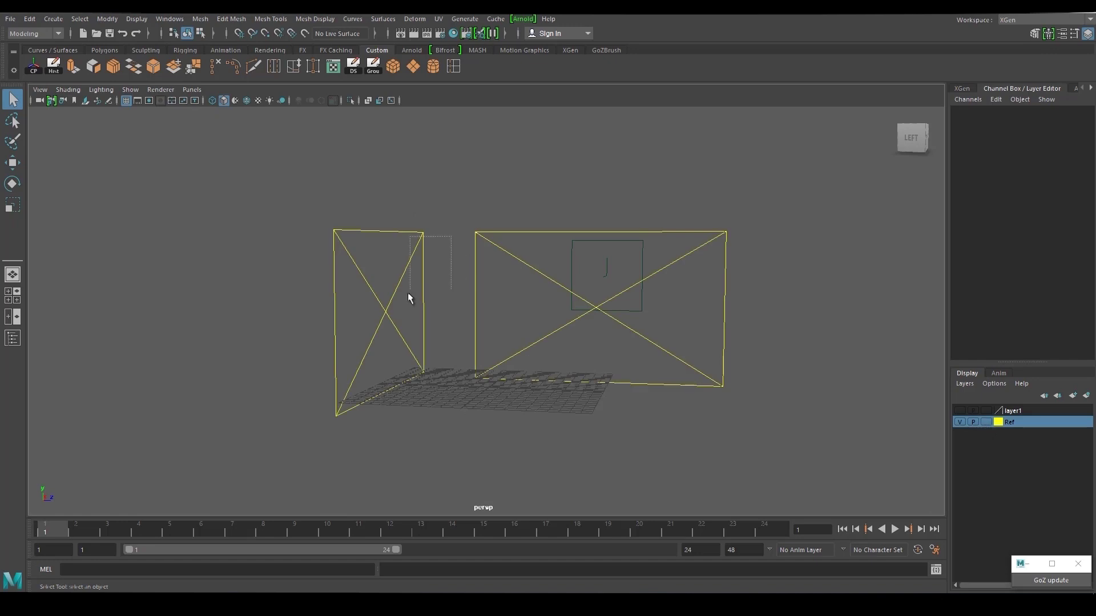
Load 58338488.jpg from the sourceimages\Ref folder as the image of both the front and side image planes
drag(408, 297, 406, 298)
click(1048, 89)
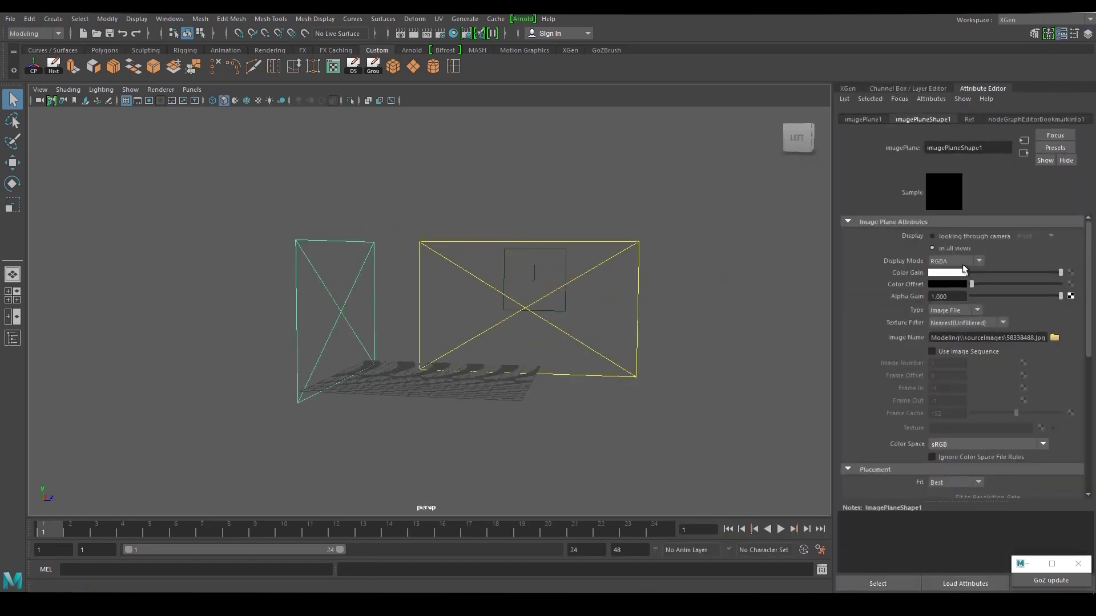
click(1054, 338)
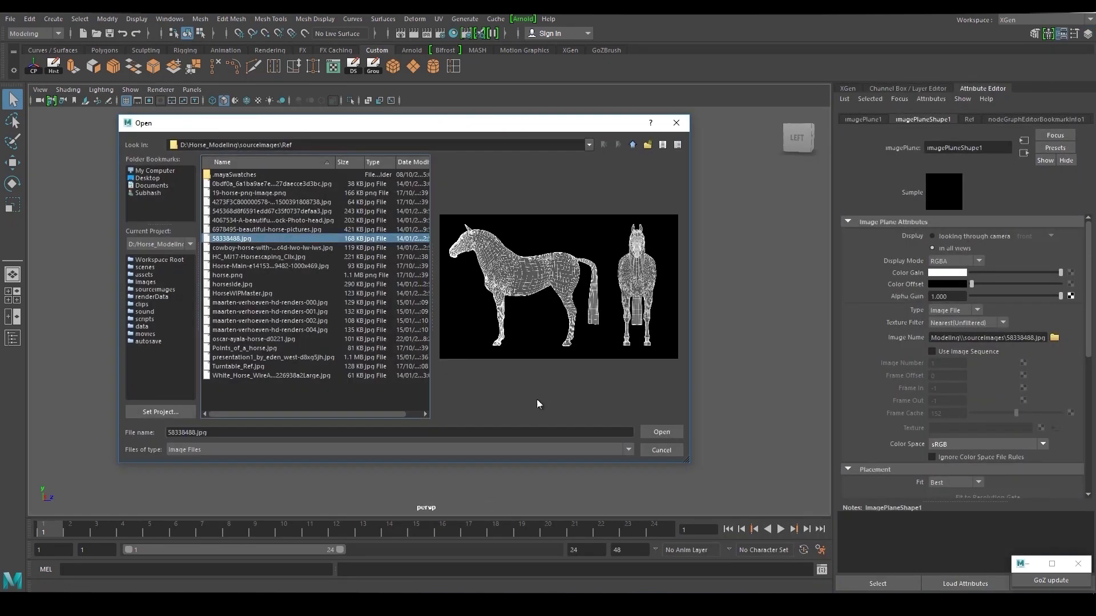
click(652, 433)
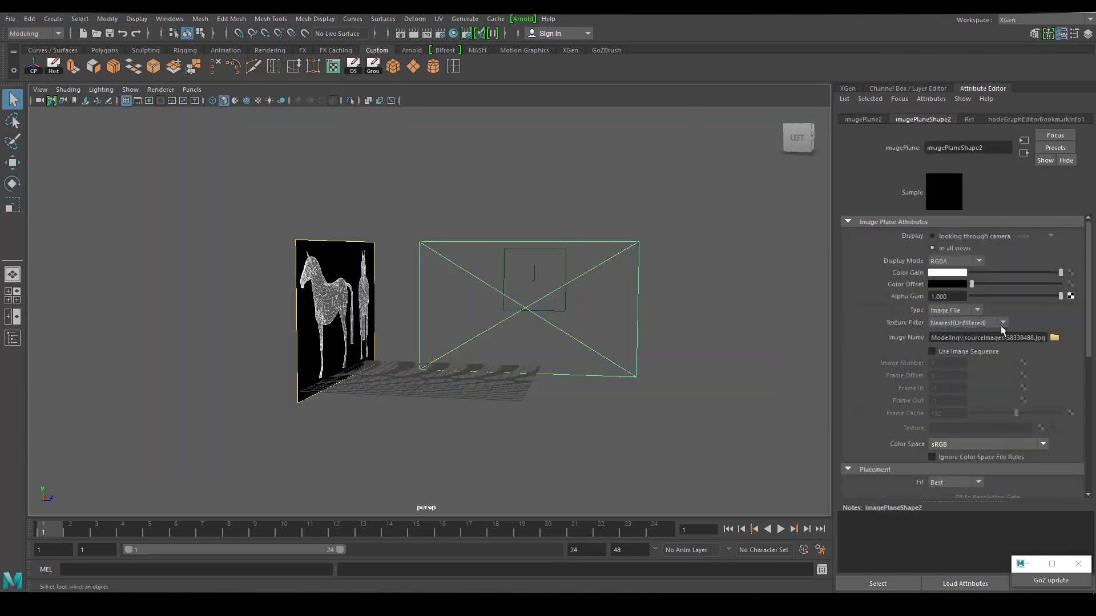
click(1054, 338)
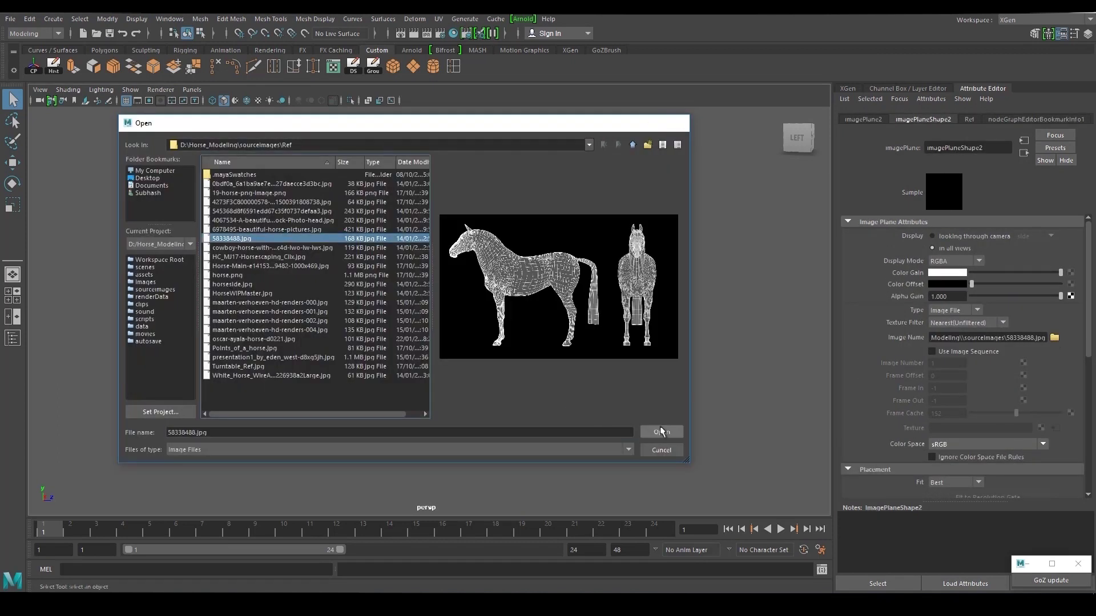
click(660, 429)
alt+drag(605, 423, 472, 284)
scroll(483, 413, up, 4)
alt+middle_drag(472, 284, 419, 270)
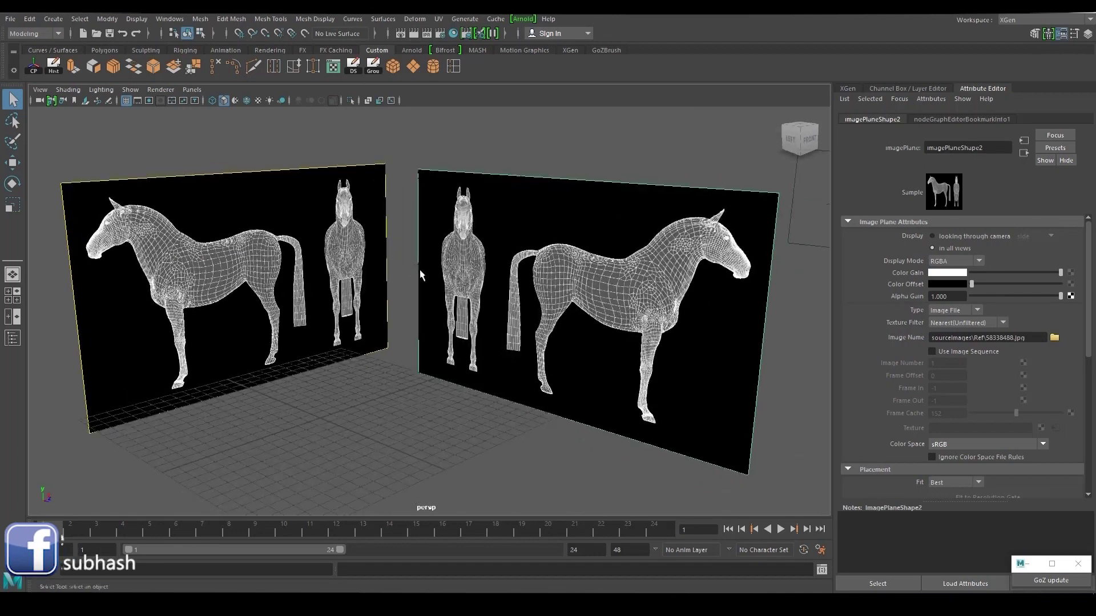
Create a polygon cube and place it over the middle of the horse's torso in the front view
scroll(420, 270, down, 3)
alt+drag(420, 270, 412, 285)
alt+drag(357, 316, 423, 407)
key(space)
scroll(370, 317, down, 2)
scroll(423, 407, up, 2)
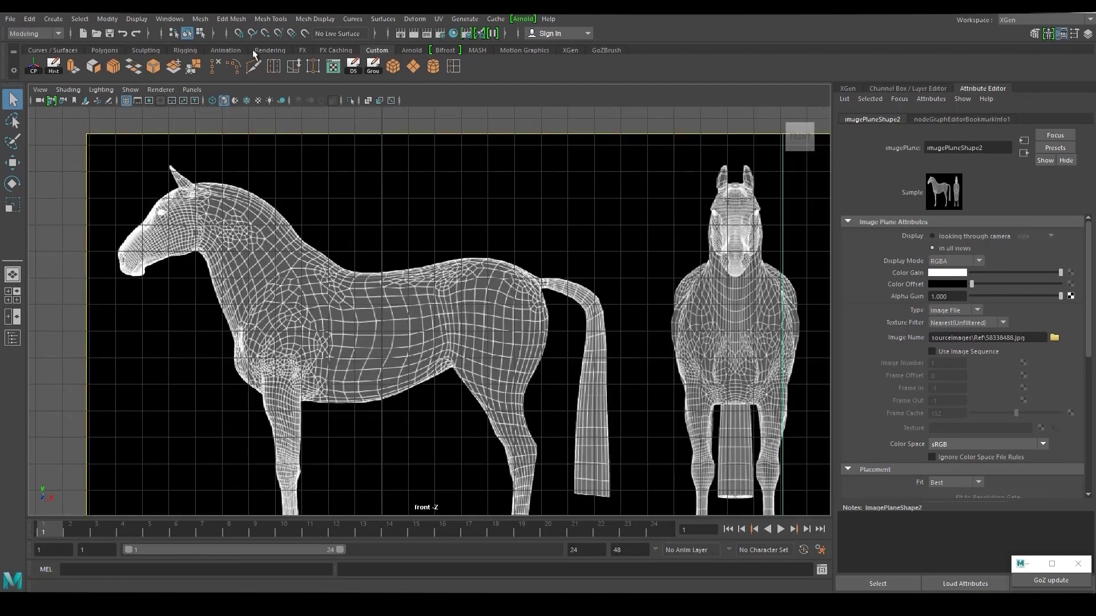
click(401, 70)
scroll(395, 300, down, 2)
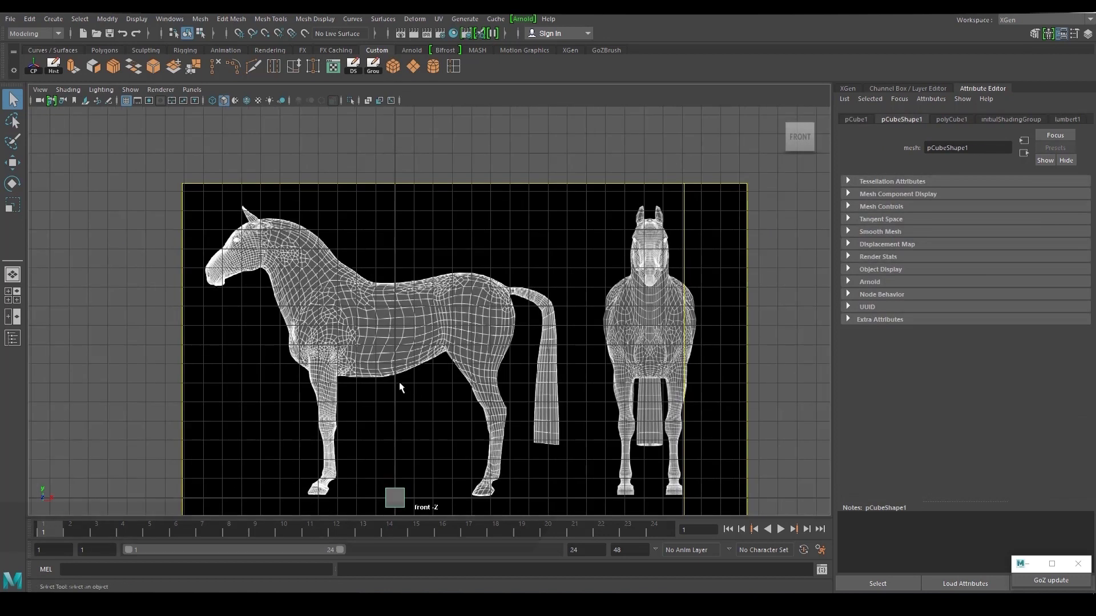
scroll(419, 263, up, 3)
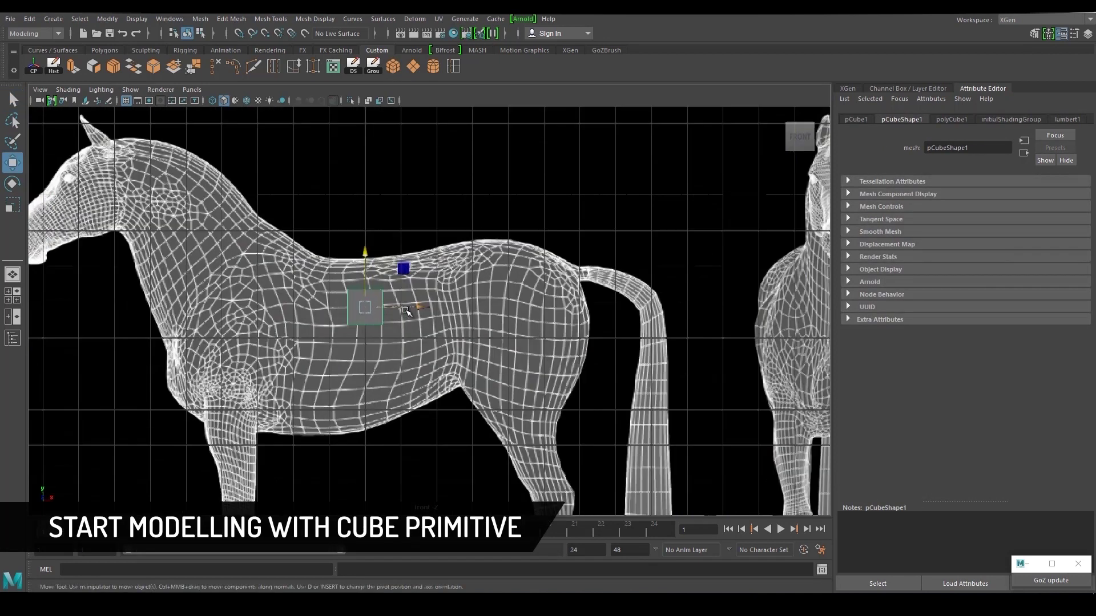
Move the cube's upper and lower vertices to span the horse's torso from back to belly
key(r)
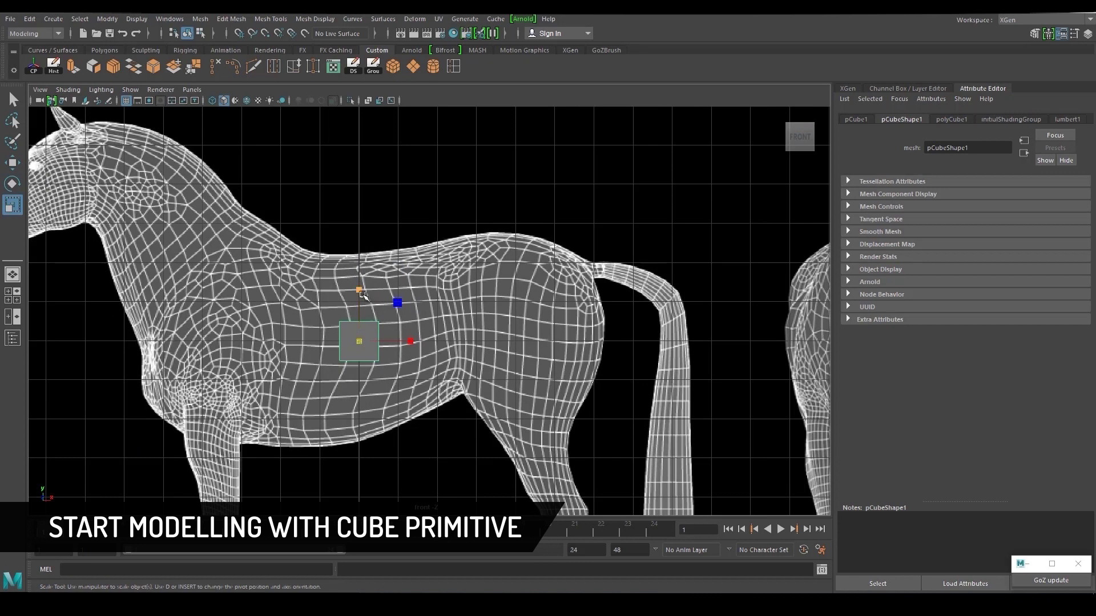
right_drag(354, 287, 316, 266)
drag(320, 242, 394, 273)
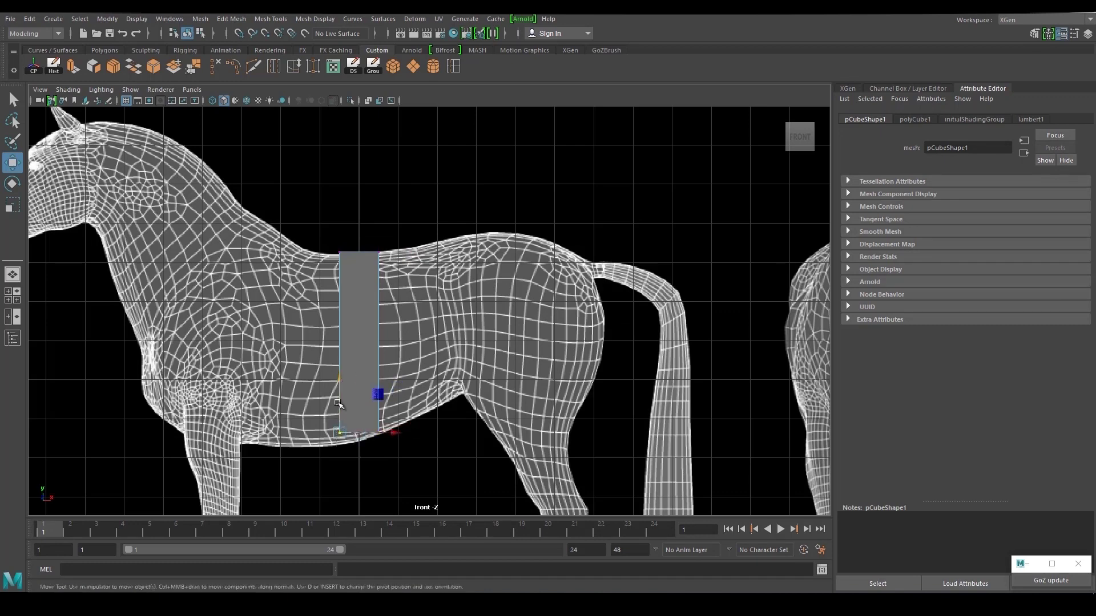
scroll(325, 310, up, 2)
Widen the cube in the side view by moving its side vertices to match the horse's body width
right_drag(322, 276, 369, 260)
key(space)
drag(348, 314, 423, 293)
key(space)
drag(423, 293, 328, 294)
key(space)
alt+middle_drag(394, 227, 389, 352)
scroll(388, 342, up, 1)
right_drag(370, 261, 337, 260)
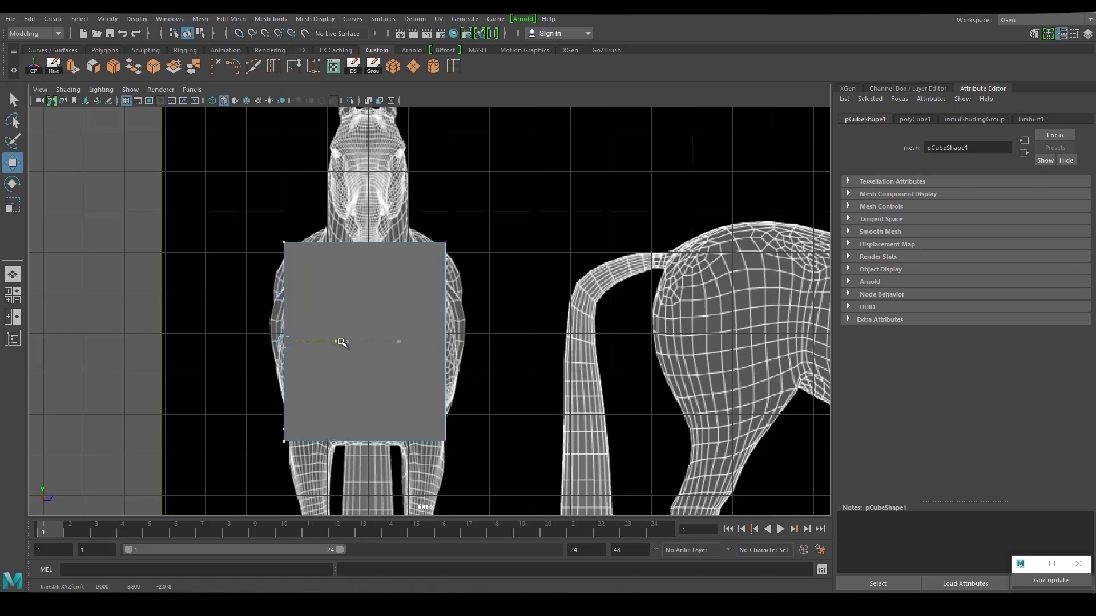
right_click(344, 347)
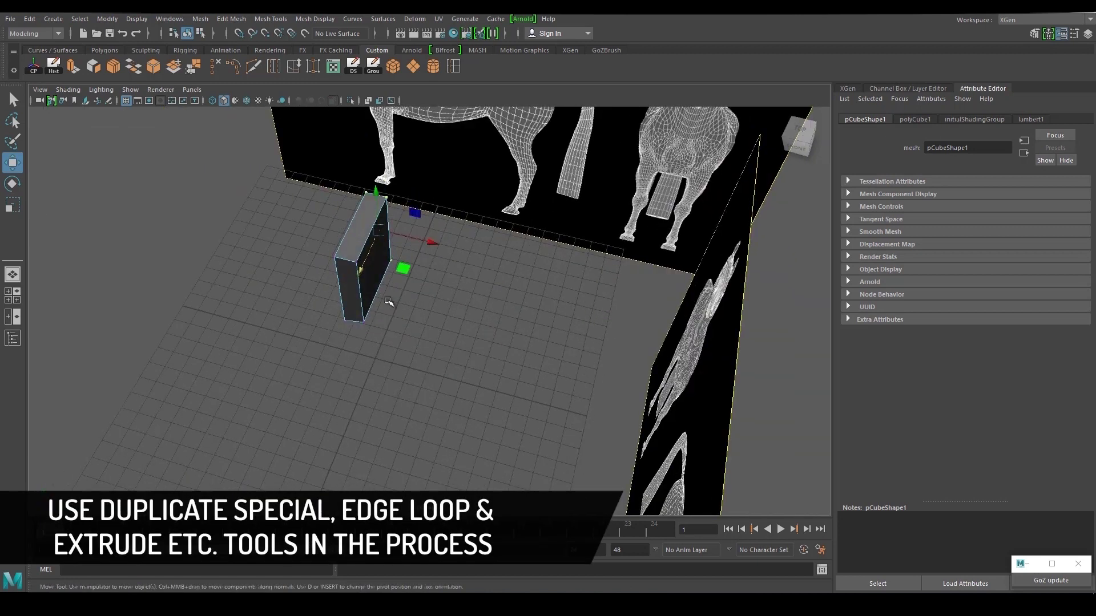
Extrude the rear face of the torso box along the horse's body to the rump in the front view
alt+drag(399, 286, 434, 291)
right_drag(409, 276, 410, 360)
shift+right_drag(399, 319, 426, 305)
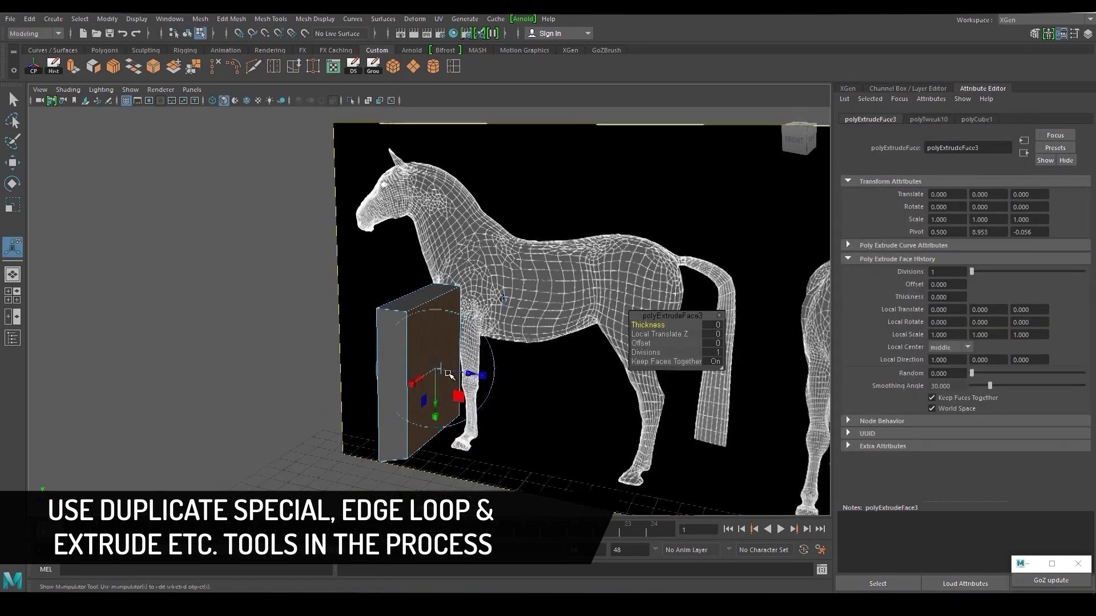
alt+drag(448, 374, 474, 379)
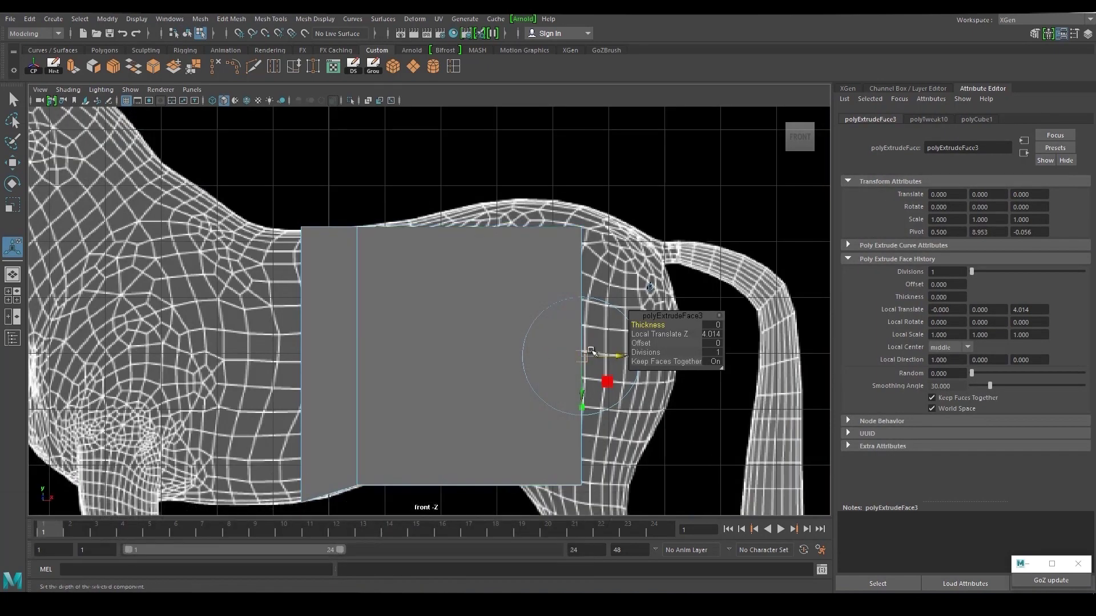
drag(591, 351, 682, 353)
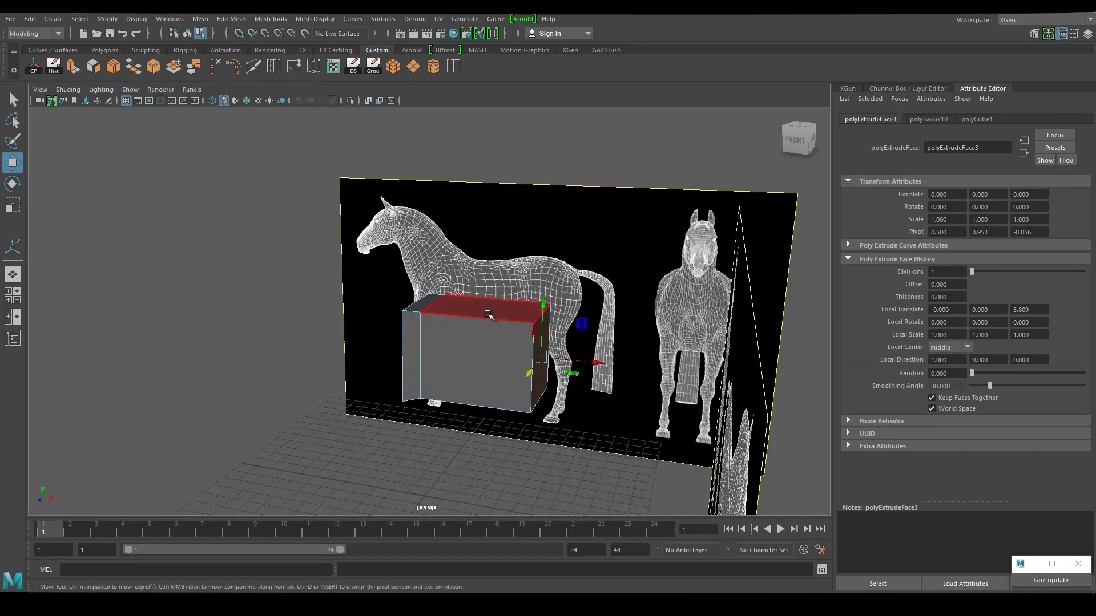
Extrude the front face of the torso box forward to the horse's chest, matching the front view reference
alt+drag(489, 315, 579, 428)
click(425, 365)
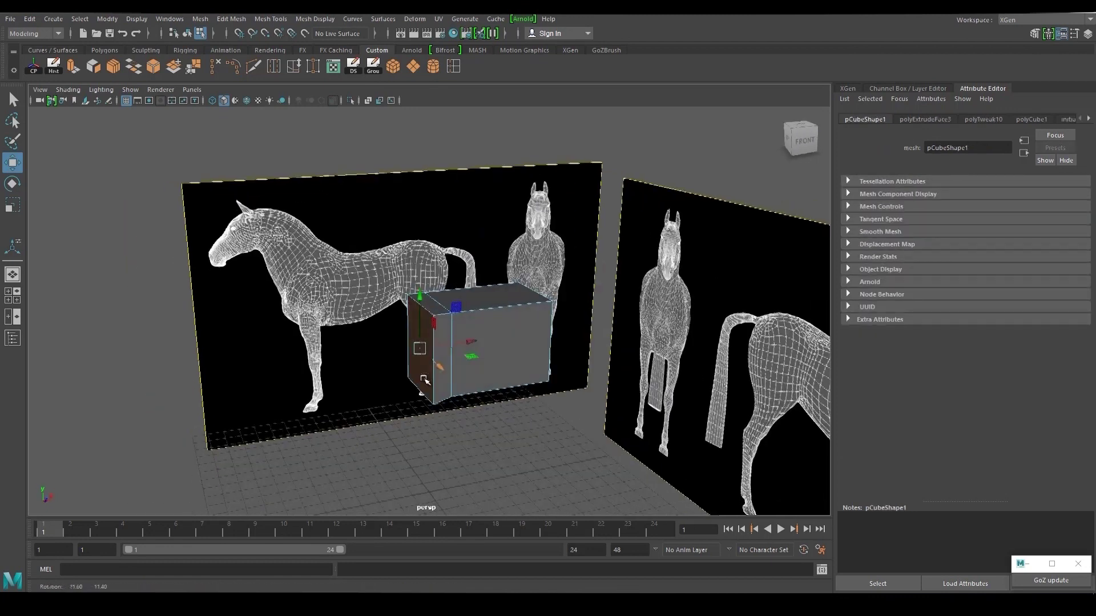
alt+drag(425, 379, 418, 372)
shift+right_drag(417, 358, 418, 393)
alt+drag(417, 392, 395, 393)
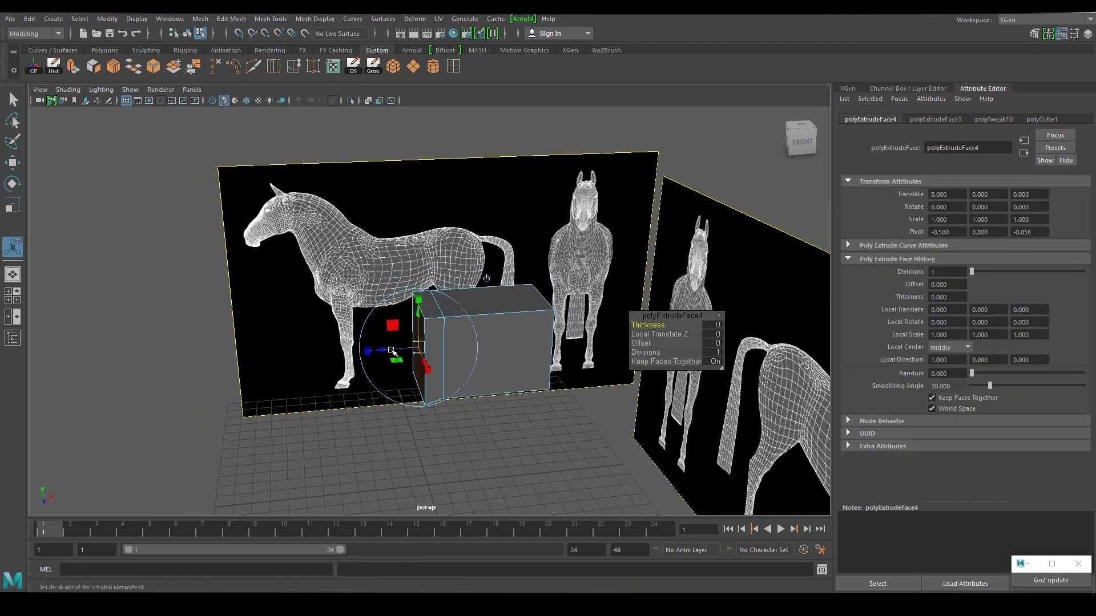
drag(390, 349, 262, 346)
key(space)
drag(413, 392, 416, 419)
alt+middle_drag(440, 340, 553, 317)
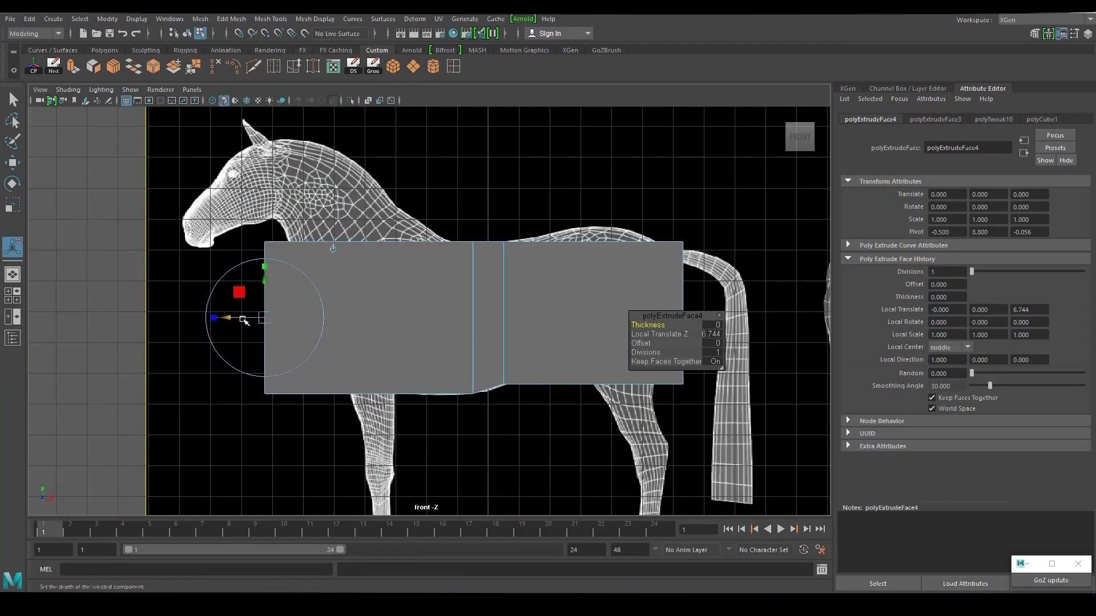
drag(242, 319, 319, 320)
key(w)
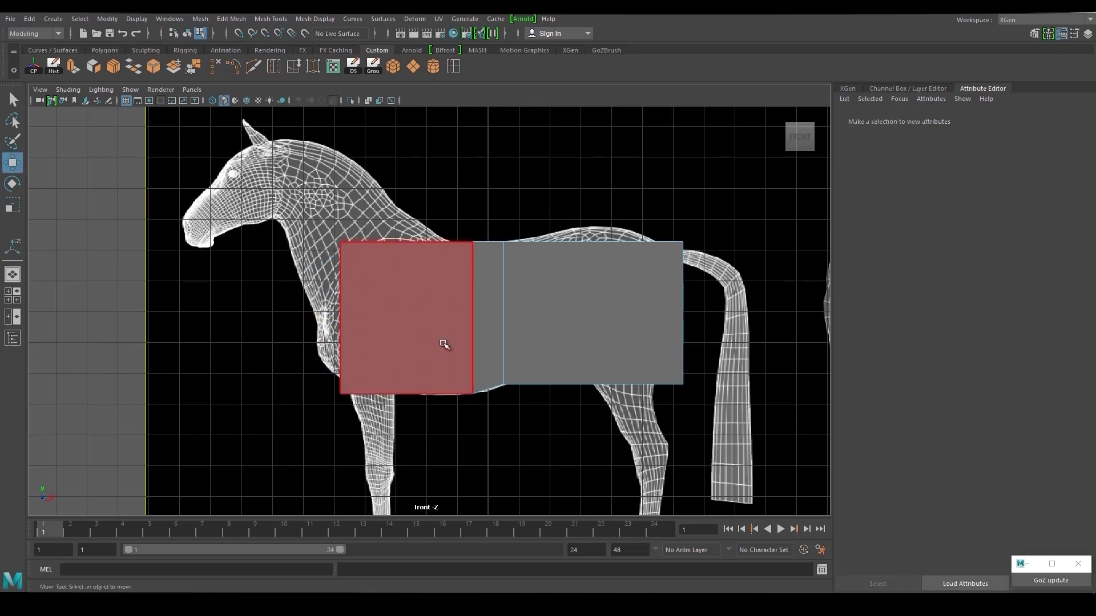
Insert a vertical edge loop in the box's chest section and a horizontal edge loop along the upper torso
click(562, 325)
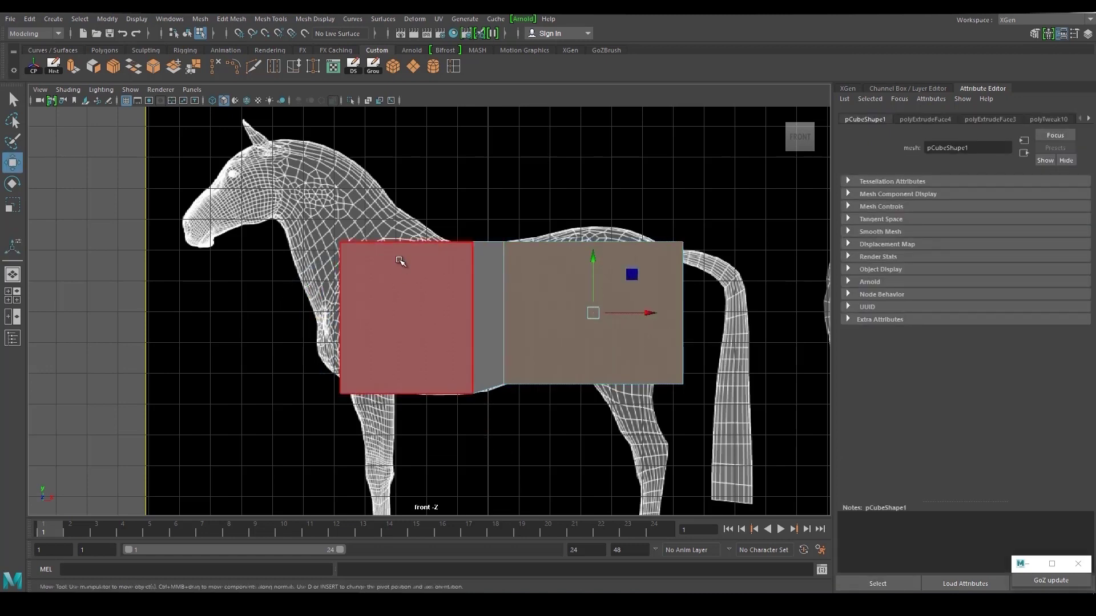
right_drag(405, 266, 430, 279)
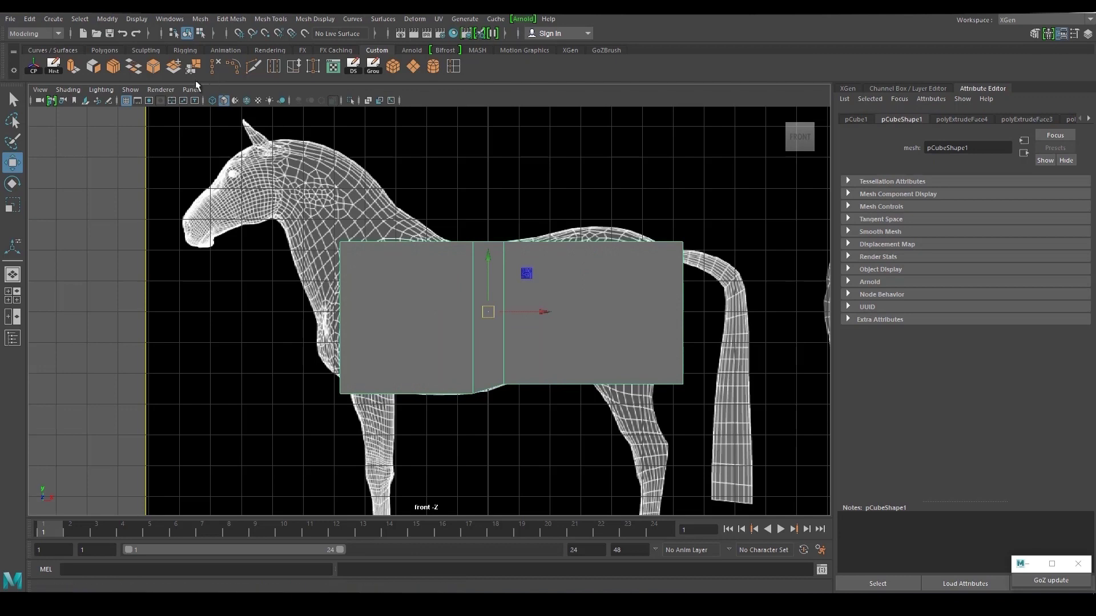
click(453, 66)
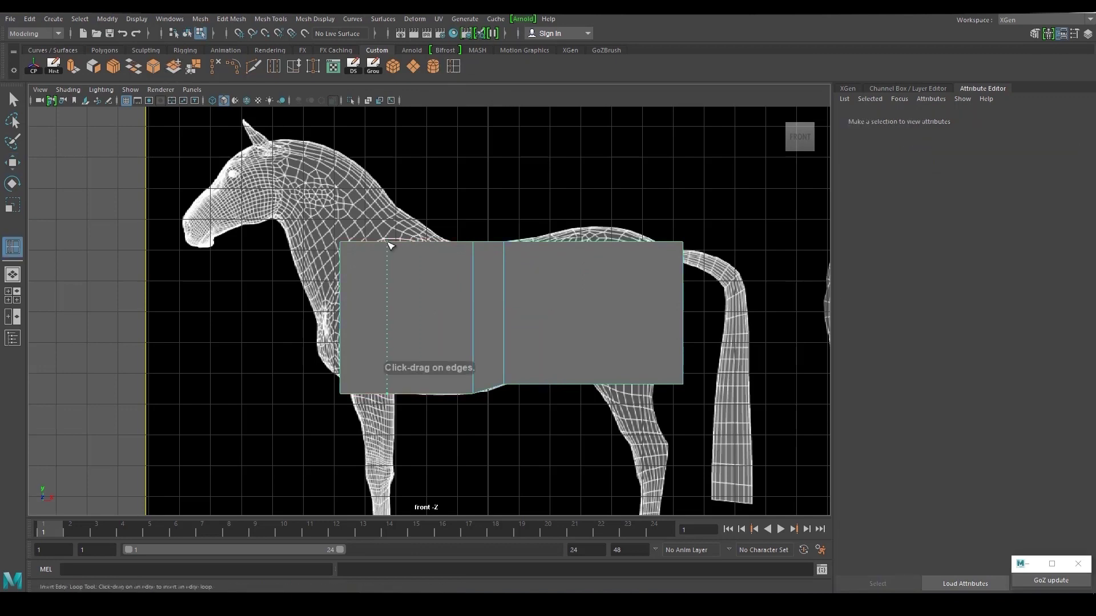
drag(411, 249, 423, 249)
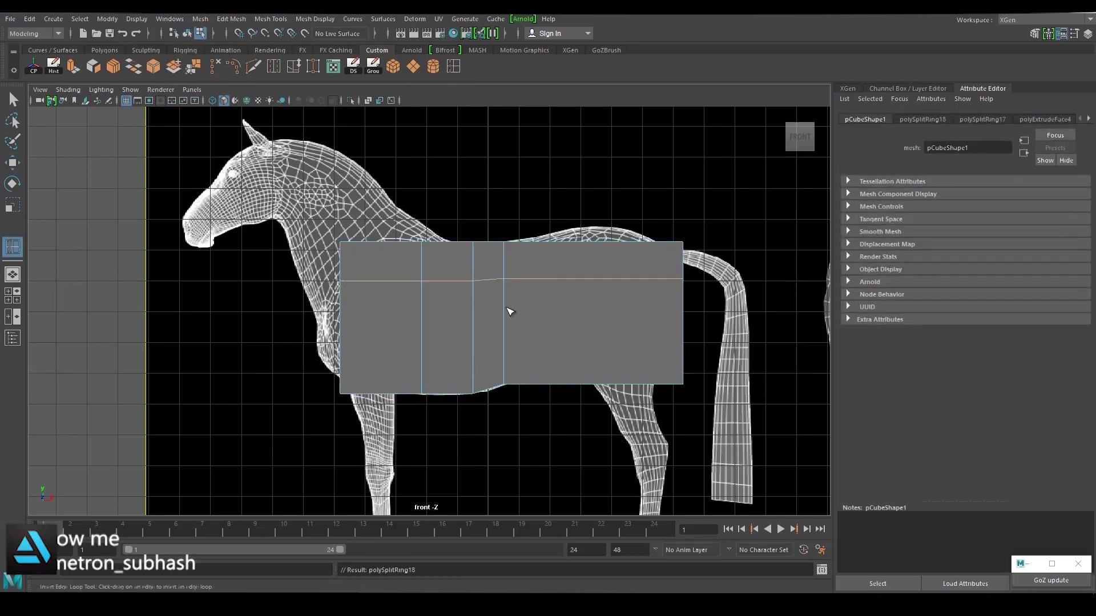
key(space)
drag(504, 328, 520, 313)
alt+drag(520, 312, 521, 350)
click(482, 307)
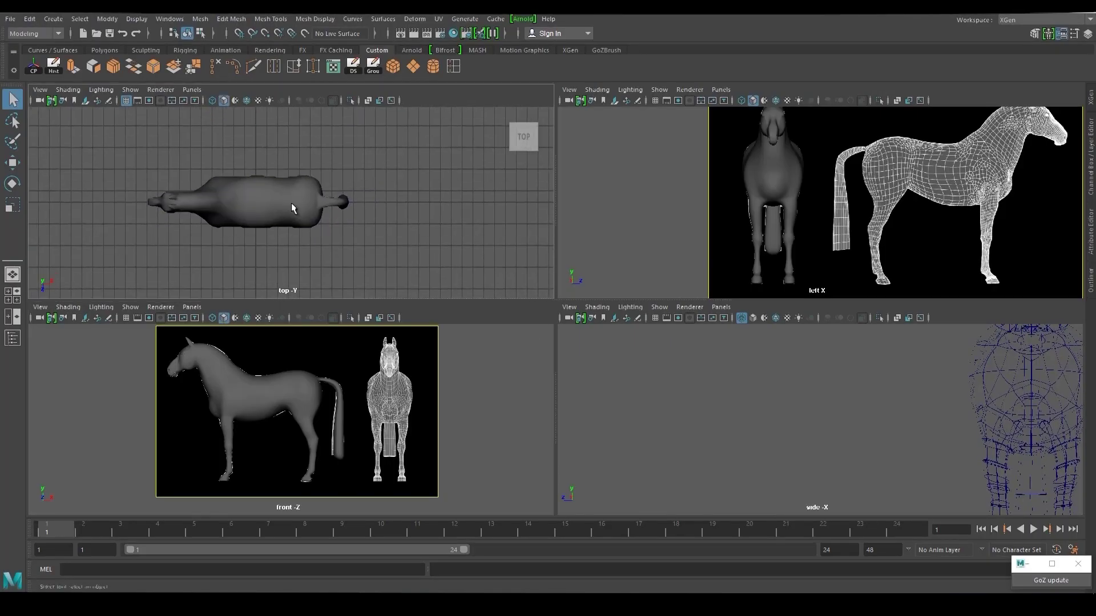
Show the full horse model in the perspective view with smooth shading
scroll(813, 155, down, 4)
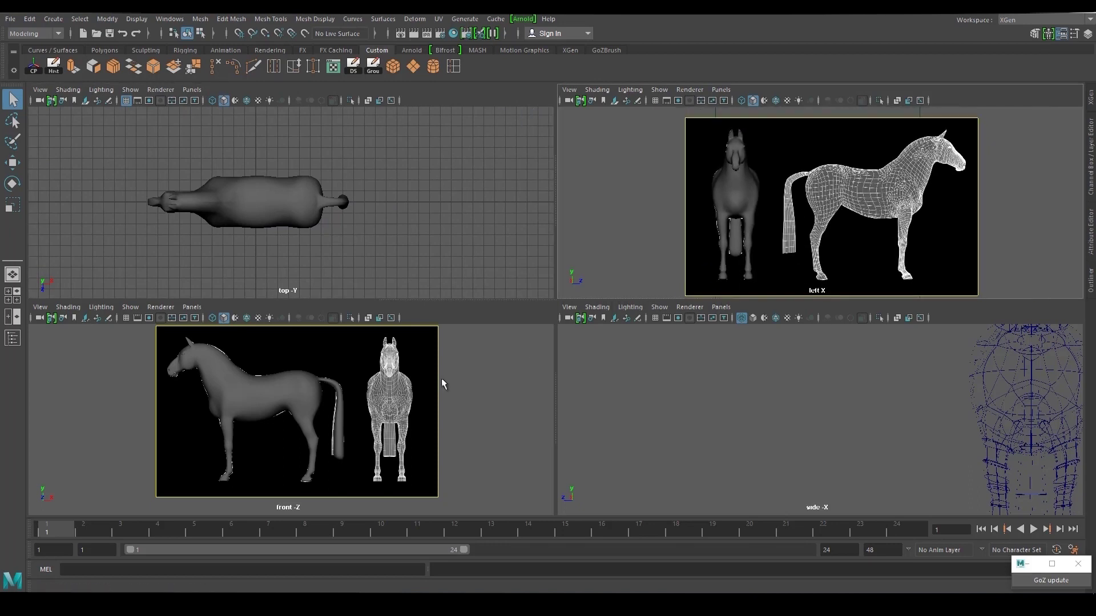
key(space)
key(space)
key(space)
key(space)
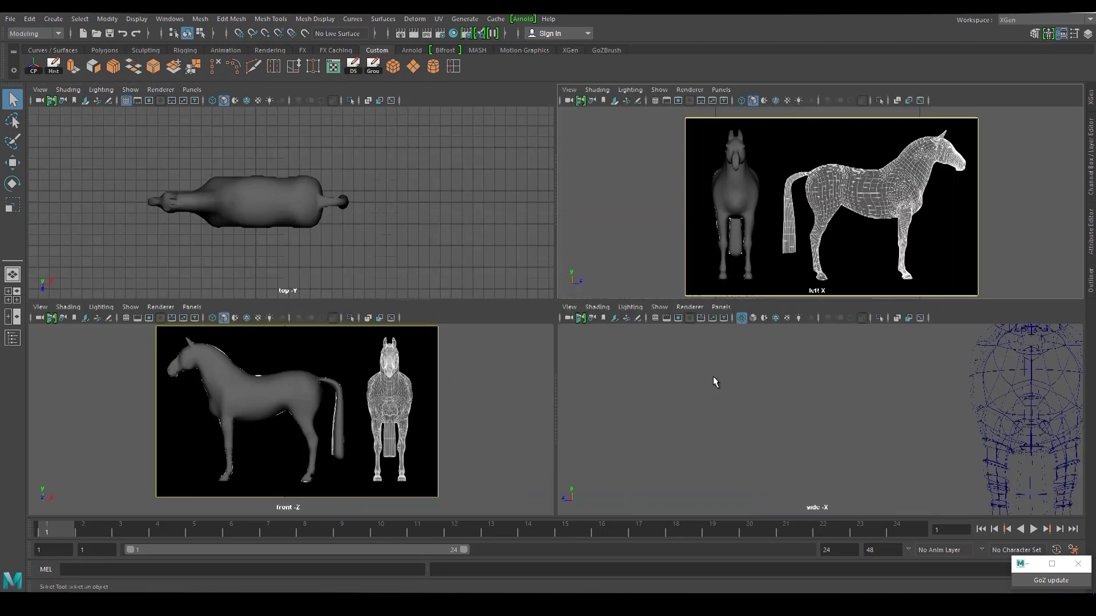
key(space)
key(space)
drag(712, 399, 701, 279)
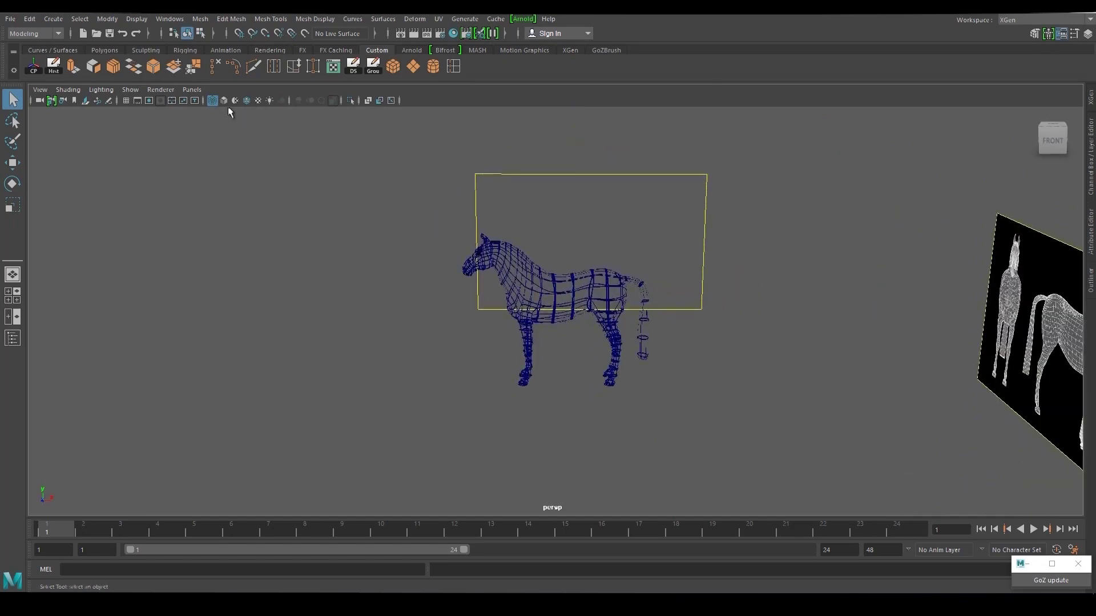
click(224, 100)
alt+drag(437, 257, 499, 291)
alt+right_drag(280, 165, 403, 245)
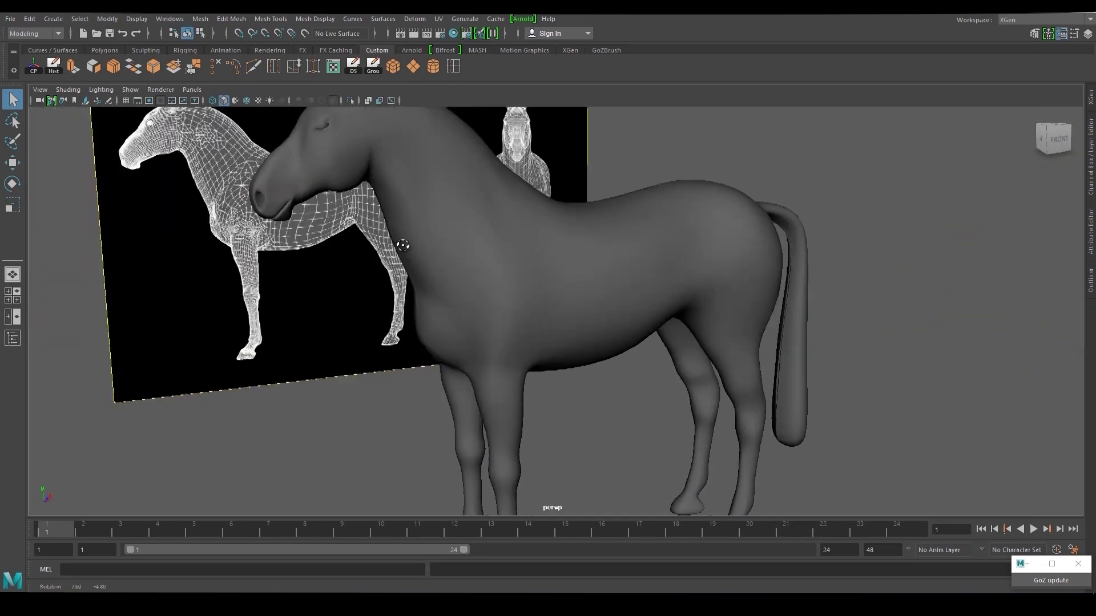
Turn on wireframe over the shaded view and turn off smooth preview for the horse mesh
alt+middle_drag(403, 245, 423, 297)
alt+right_drag(346, 222, 364, 226)
mouse_move(363, 227)
alt+mouse_down()
mouse_move(432, 238)
mouse_move(497, 269)
mouse_move(428, 269)
mouse_move(519, 254)
mouse_move(480, 181)
mouse_move(557, 284)
mouse_move(486, 262)
mouse_move(533, 242)
mouse_move(553, 310)
mouse_move(588, 316)
mouse_move(457, 304)
alt+mouse_up()
scroll(497, 297, down, 3)
click(247, 100)
alt+drag(514, 270, 459, 249)
scroll(458, 248, up, 4)
alt+middle_drag(458, 248, 456, 245)
alt+right_drag(456, 245, 522, 314)
click(494, 287)
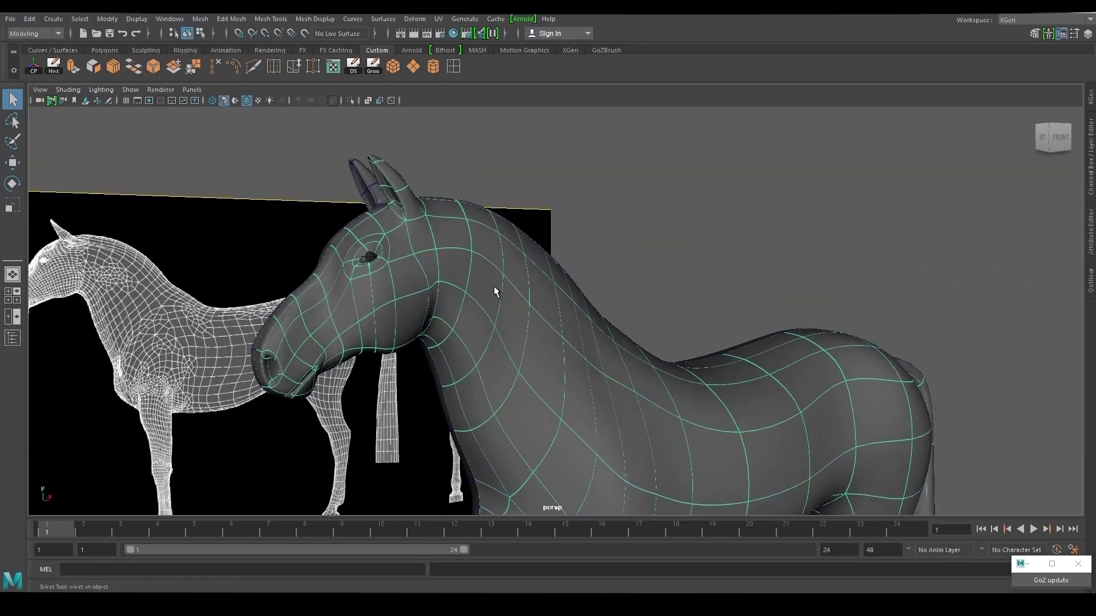
key(1)
Examine the low-poly horse mesh from several angles, from the body to the rump and tail
alt+drag(494, 287, 676, 343)
alt+middle_drag(676, 343, 642, 255)
alt+drag(642, 255, 626, 276)
scroll(659, 224, down, 4)
scroll(670, 251, down, 4)
scroll(626, 276, up, 4)
alt+middle_drag(626, 276, 564, 290)
scroll(564, 290, up, 2)
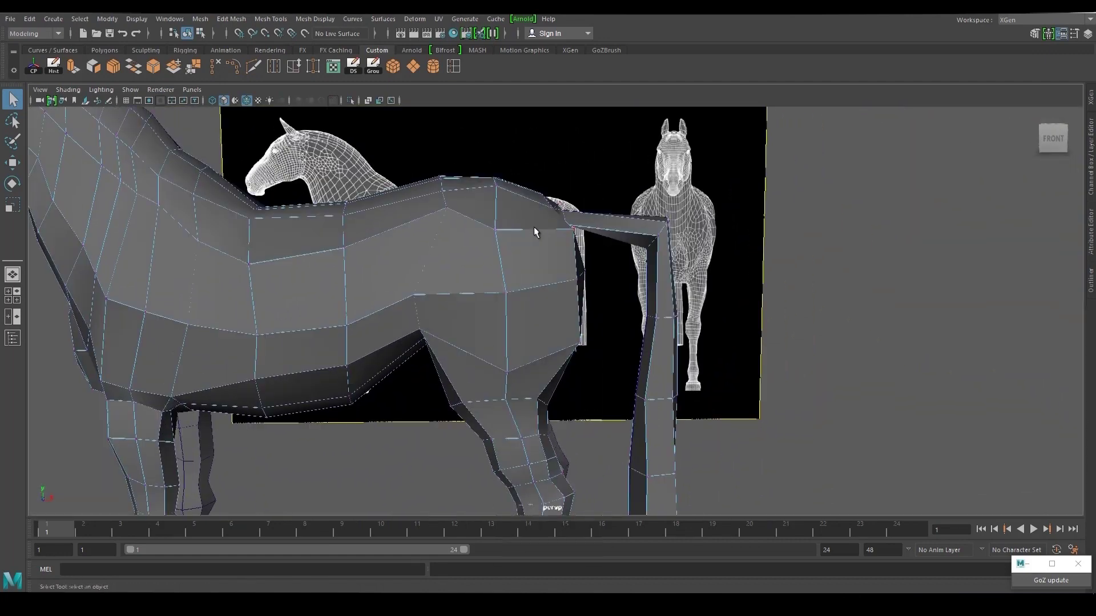
Move the vertices of the upper tail in the front view to follow the reference image
alt+drag(611, 229, 634, 282)
key(space)
scroll(647, 268, up, 5)
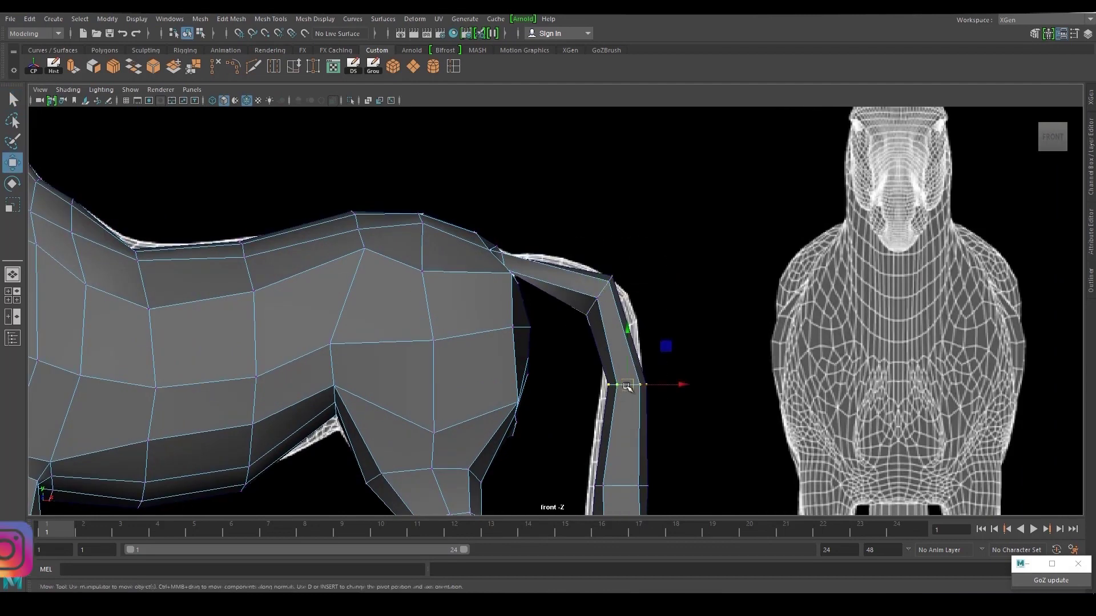
drag(627, 386, 623, 381)
Insert an edge loop between the tail's base and bend, and move the tail vertices to match the reference curve
click(452, 68)
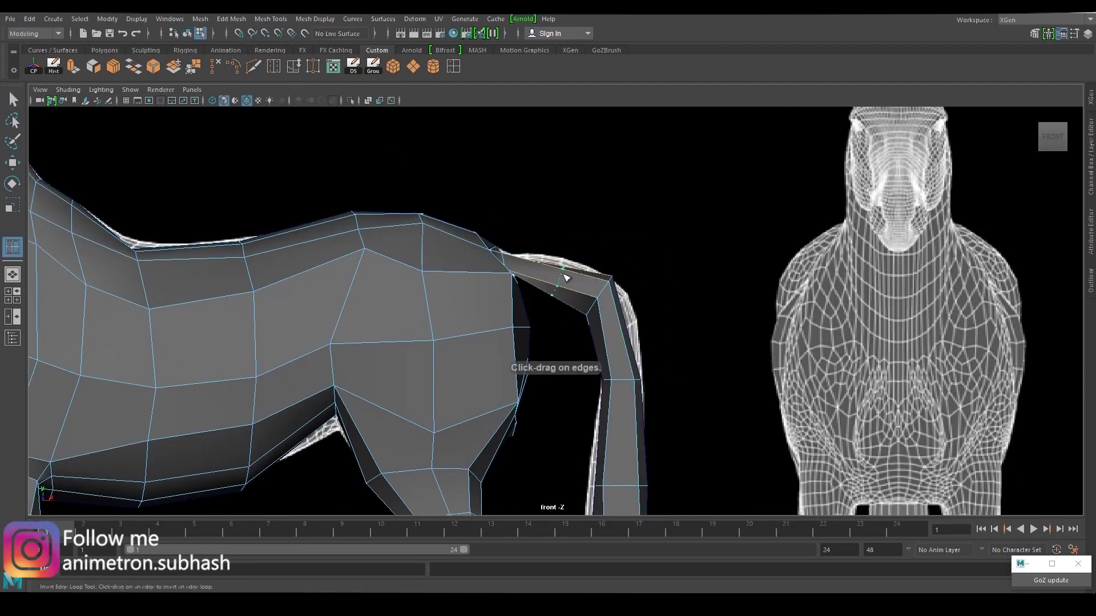
right_drag(567, 269, 516, 265)
drag(573, 244, 548, 301)
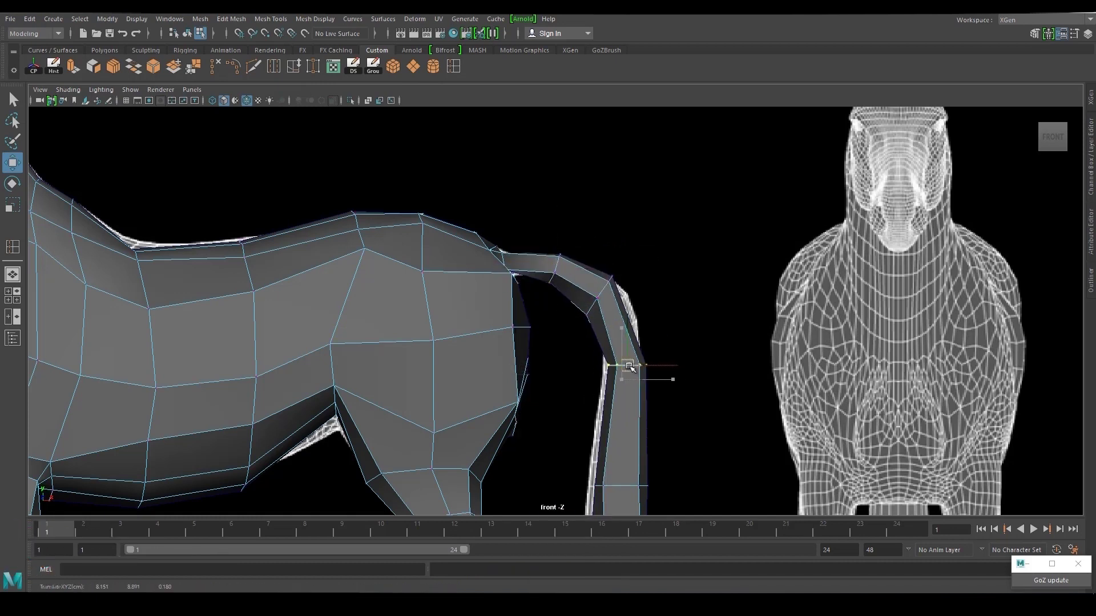
drag(629, 365, 627, 366)
alt+right_drag(627, 366, 512, 313)
alt+middle_drag(512, 312, 649, 266)
Turn smooth preview back on for the horse mesh and review it in the perspective view
right_drag(540, 275, 548, 261)
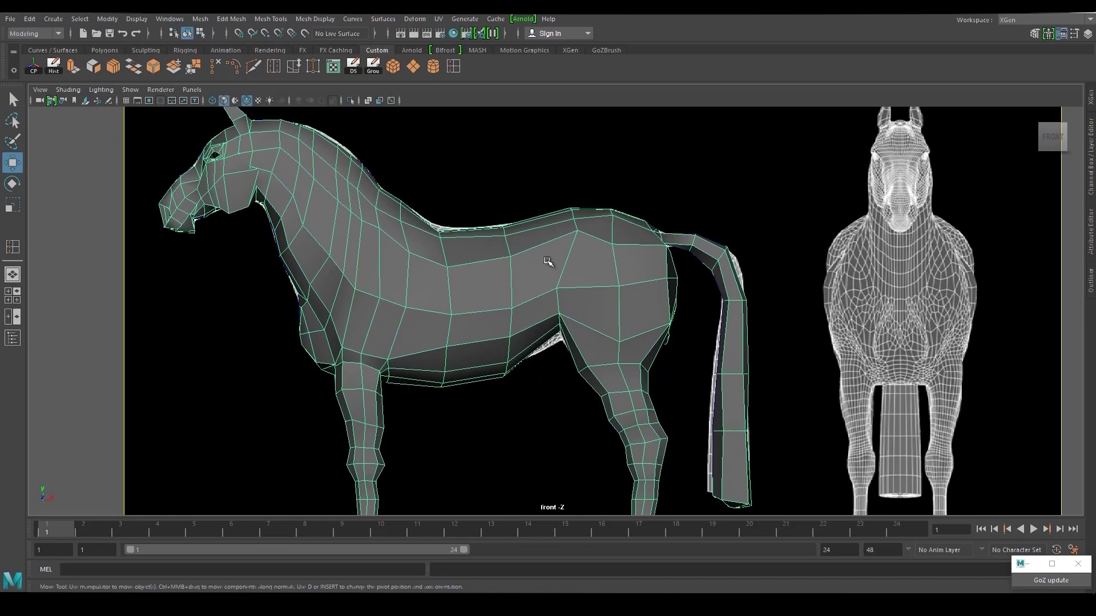
key(3)
key(space)
drag(546, 262, 545, 206)
alt+right_drag(594, 251, 531, 280)
alt+drag(531, 280, 645, 308)
click(659, 353)
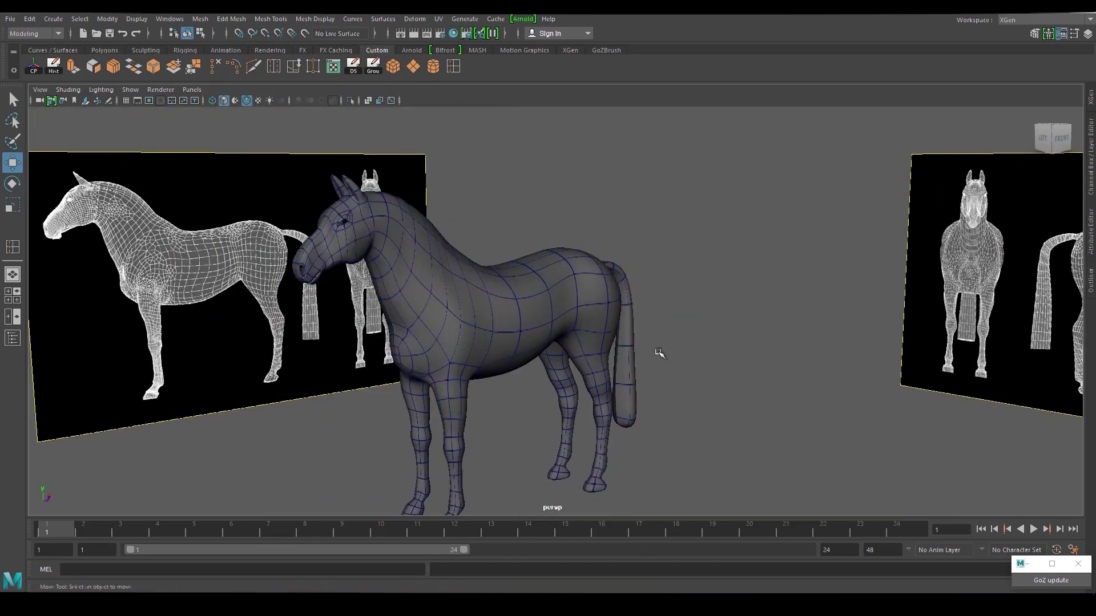
alt+drag(660, 353, 600, 292)
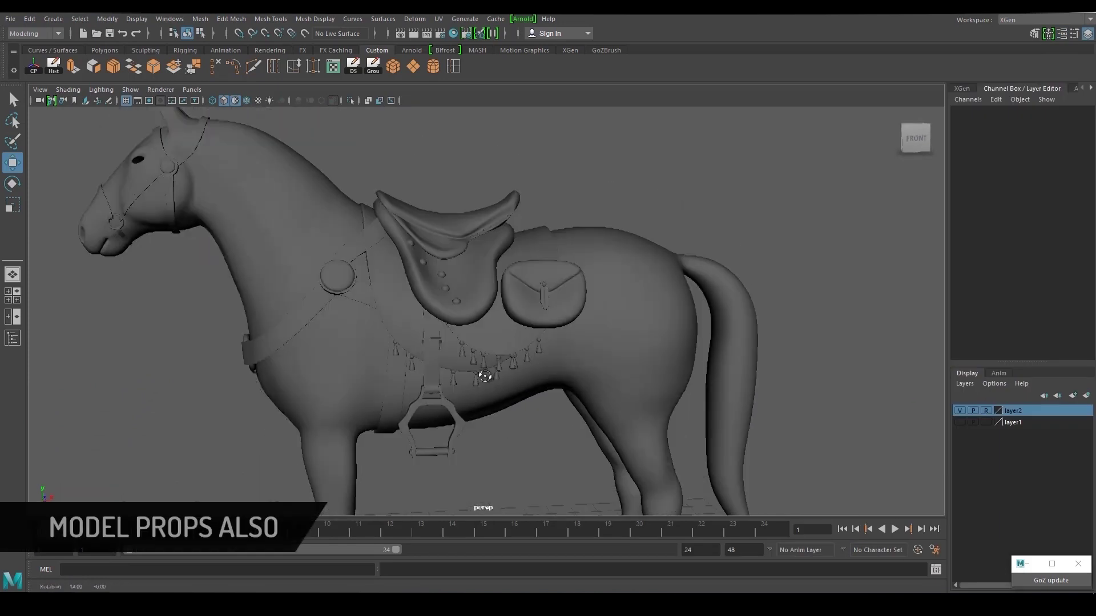
Inspect the saddle, tassels and side pouch modelled on the horse
click(475, 273)
click(371, 306)
click(396, 359)
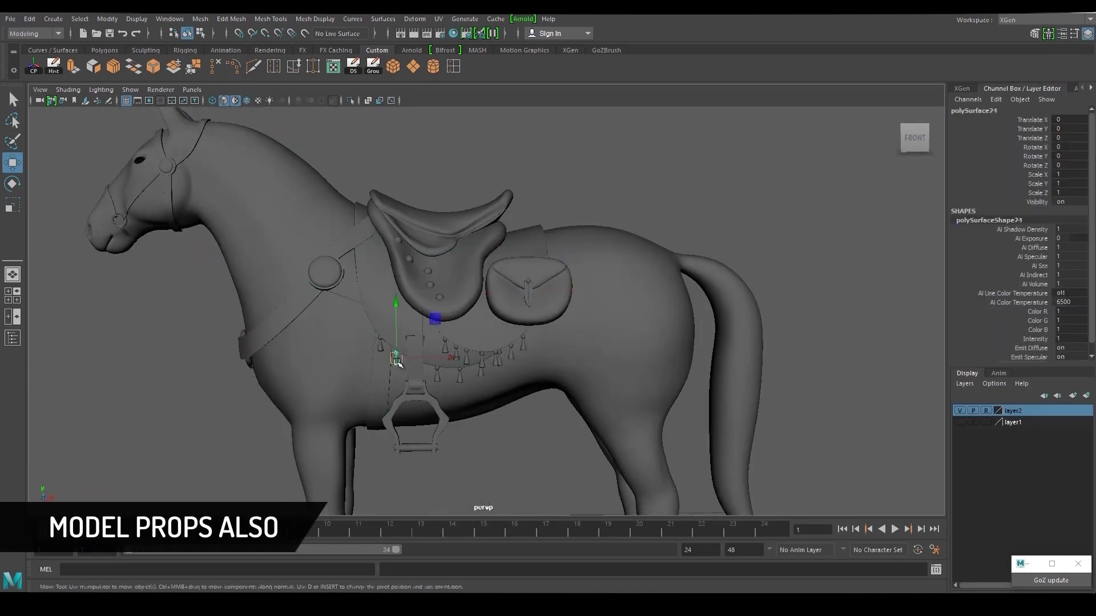
alt+right_drag(396, 359, 419, 408)
alt+middle_drag(420, 408, 446, 315)
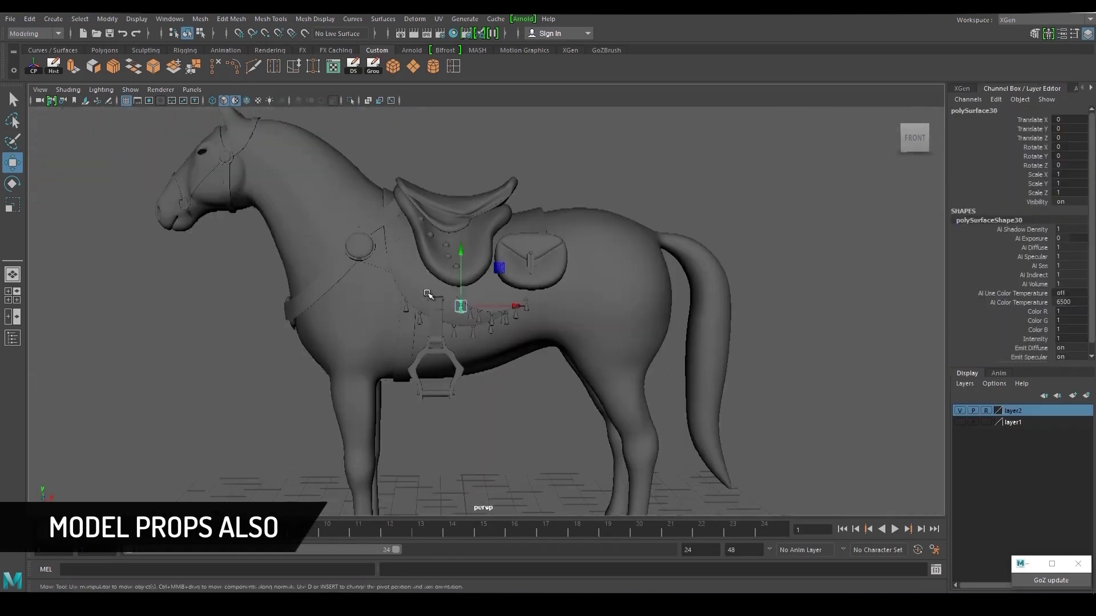
alt+drag(605, 317, 501, 313)
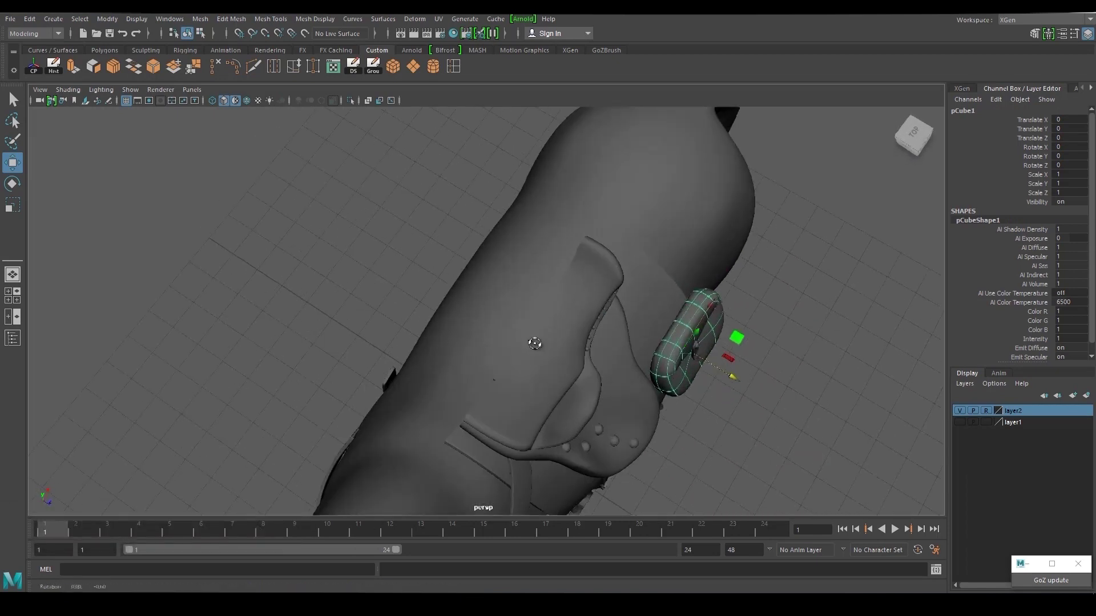
alt+drag(533, 340, 502, 328)
Reset the Duplicate Special options and mirror the half saddle seat with a Z scale of -1, joining it to the original half
click(29, 18)
click(168, 195)
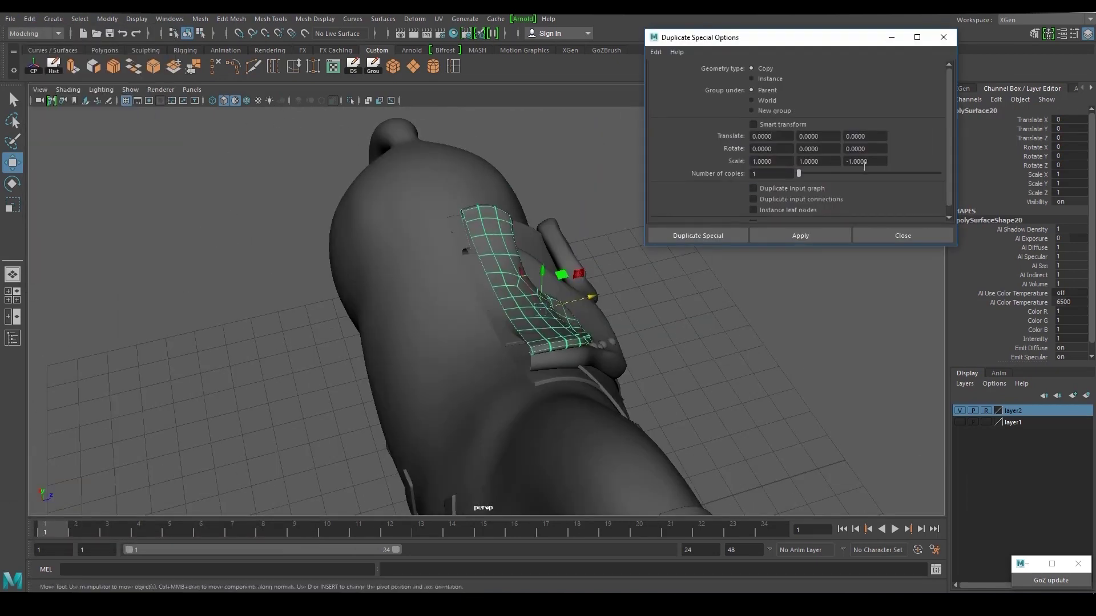
click(655, 51)
click(674, 75)
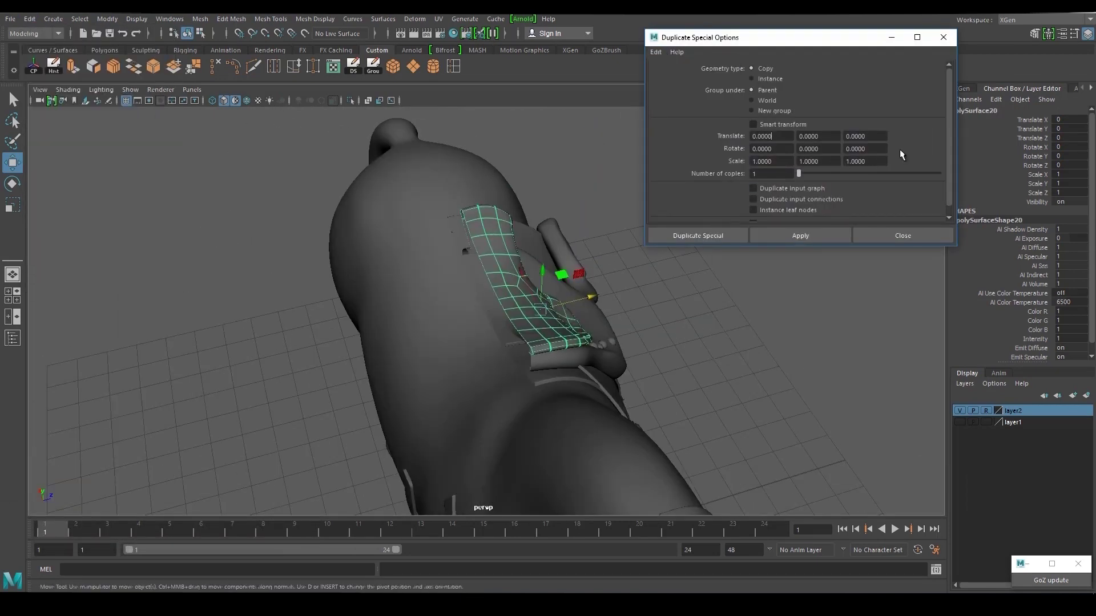
click(707, 236)
alt+drag(608, 280, 623, 324)
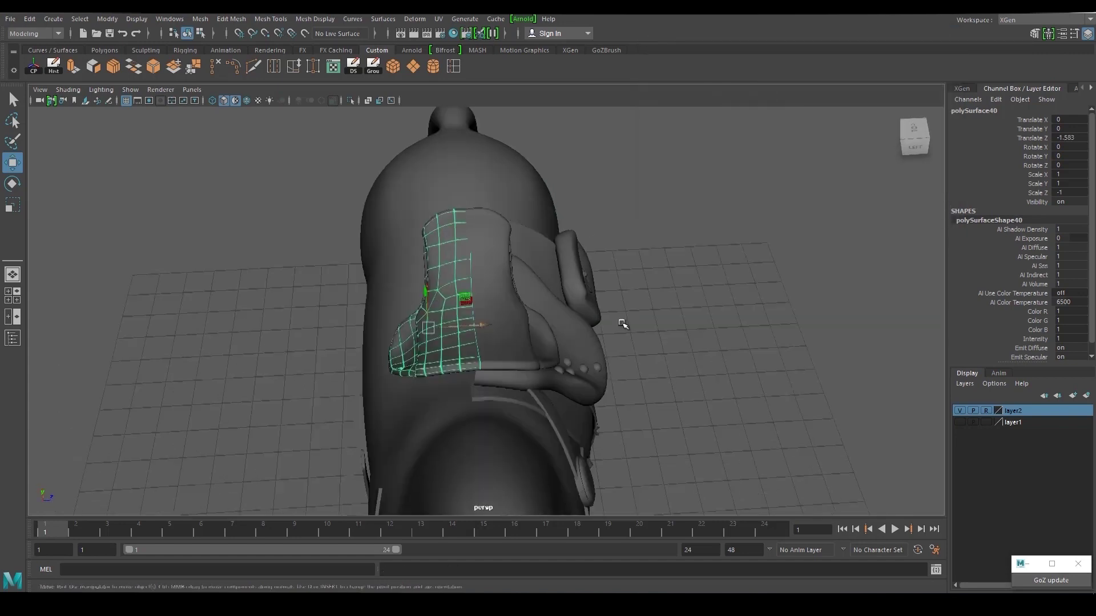
Mirror the lower saddle flap with Duplicate Special at a Z scale of -1 and move the copy to the horse's other side
click(577, 338)
click(30, 19)
click(169, 196)
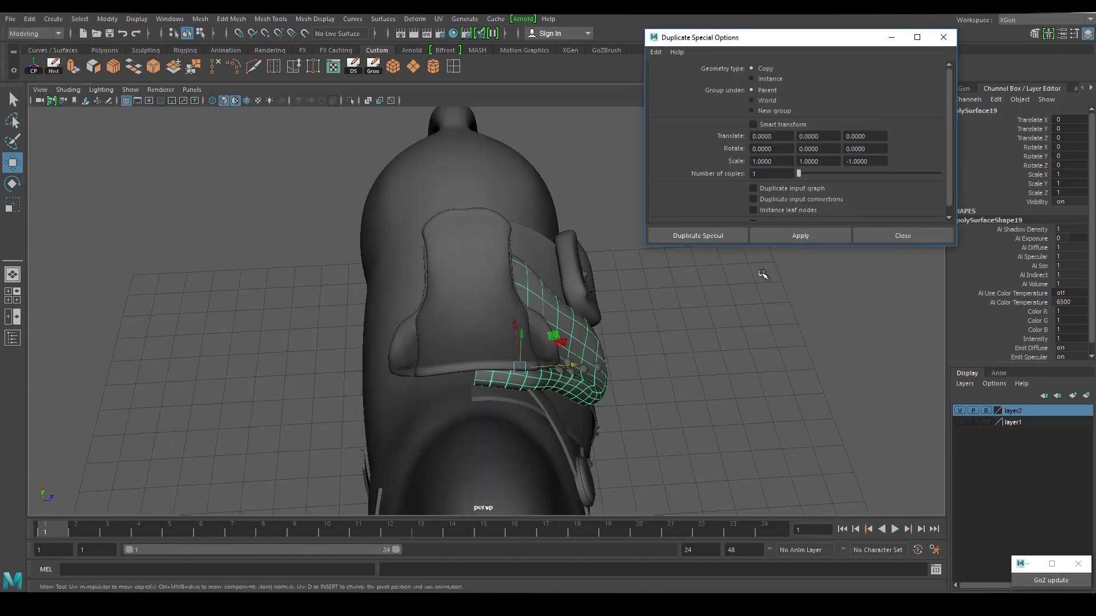
click(730, 236)
drag(571, 365, 628, 299)
Delete the construction history of the strap behind the saddle and duplicate the strap
click(466, 283)
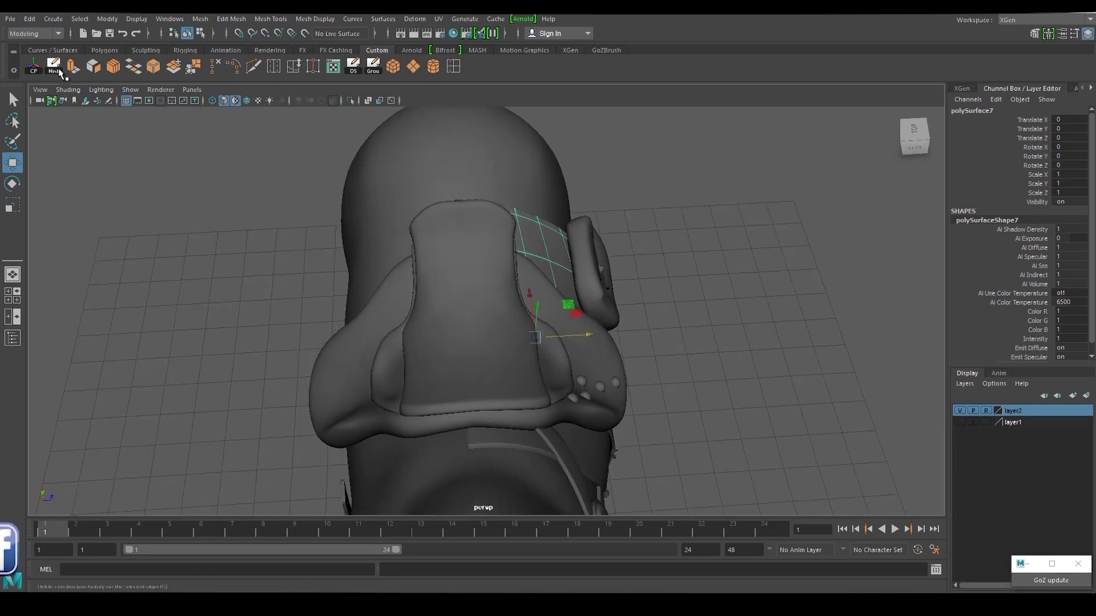
click(59, 70)
click(29, 19)
click(45, 53)
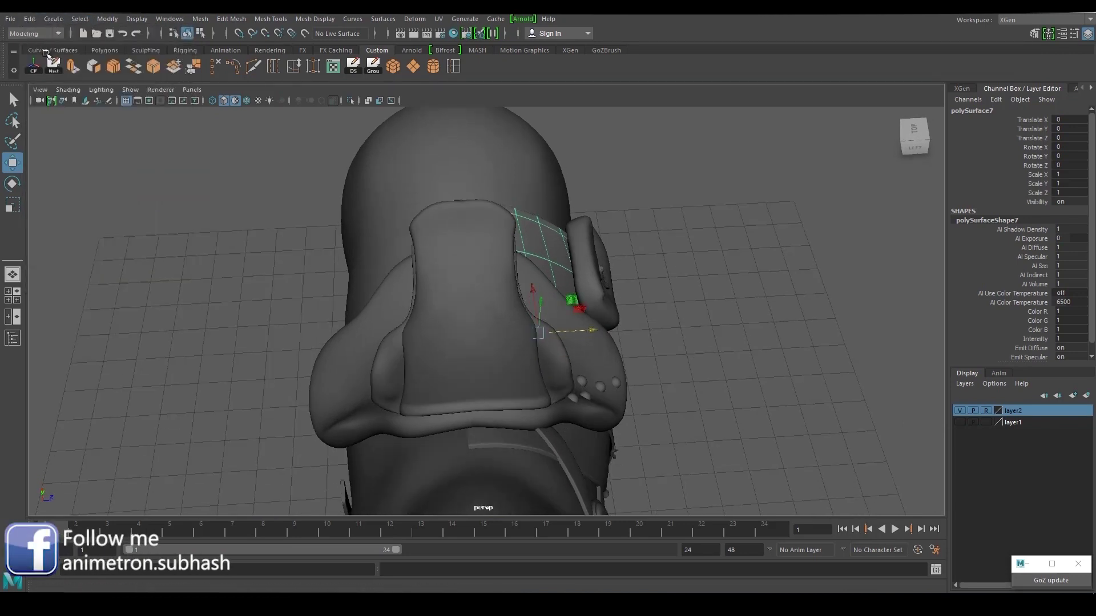
click(29, 19)
click(80, 209)
alt+drag(416, 338, 555, 302)
alt+drag(554, 301, 604, 251)
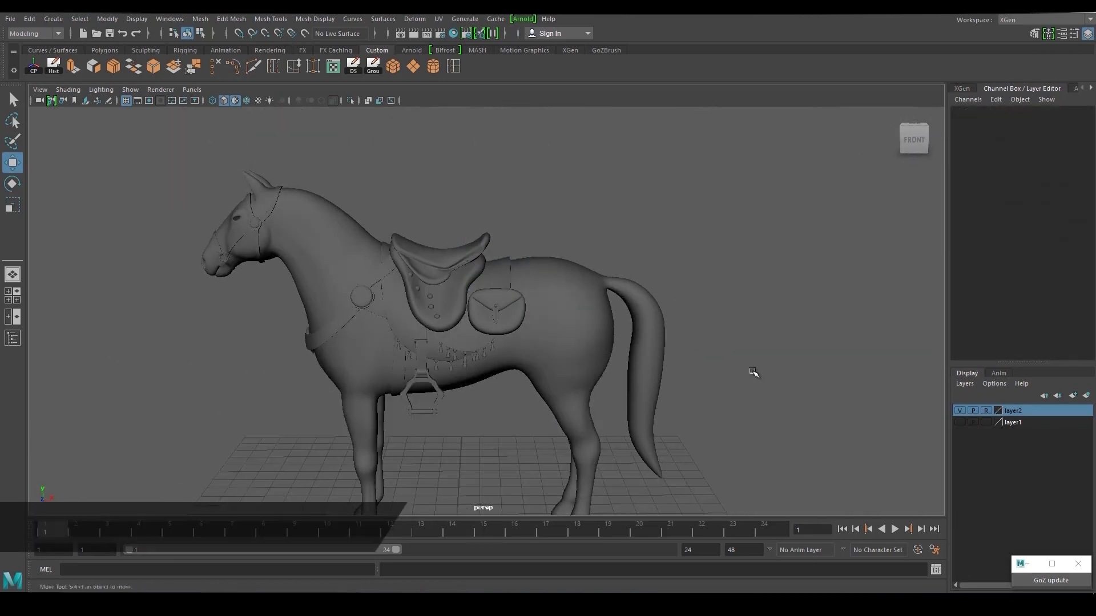
alt+drag(753, 374, 525, 289)
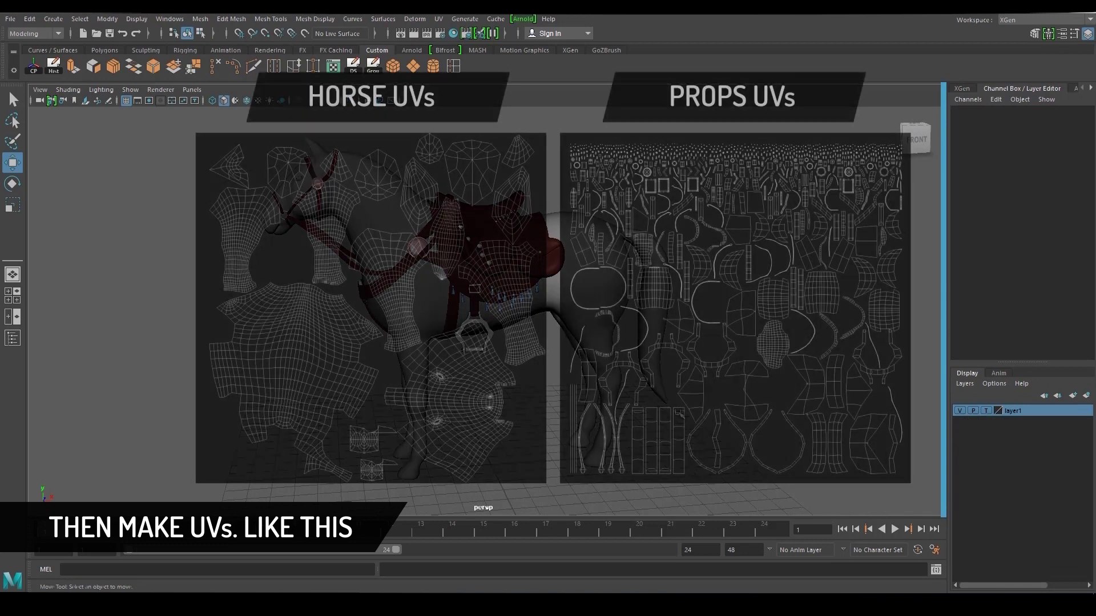
Examine the finished horse with its saddle, bridle, straps and stirrups from all sides in a full-screen view
key(ctrl+space)
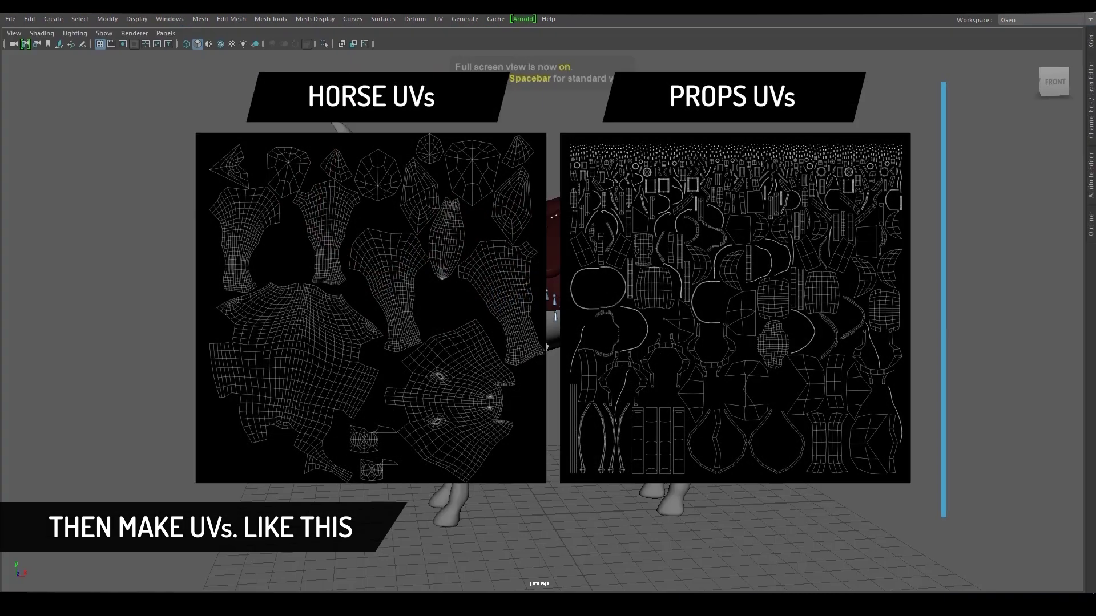
alt+drag(514, 319, 617, 302)
alt+right_drag(617, 302, 674, 302)
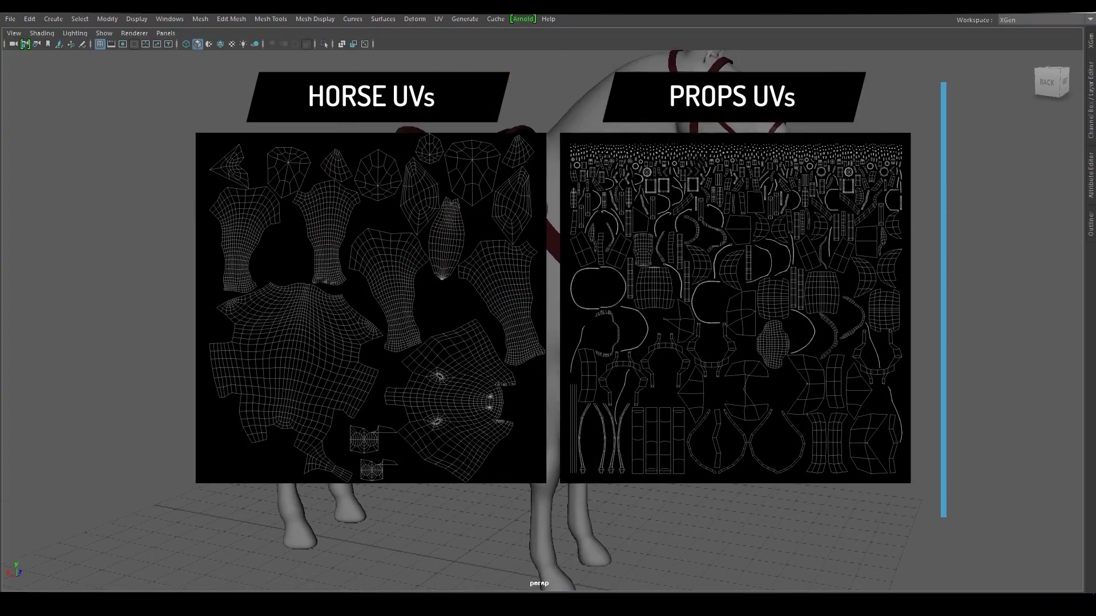
alt+drag(673, 303, 691, 300)
alt+middle_drag(553, 303, 551, 365)
mouse_move(502, 374)
alt+mouse_down()
mouse_move(559, 376)
mouse_move(502, 376)
alt+mouse_up()
alt+right_drag(502, 375, 582, 373)
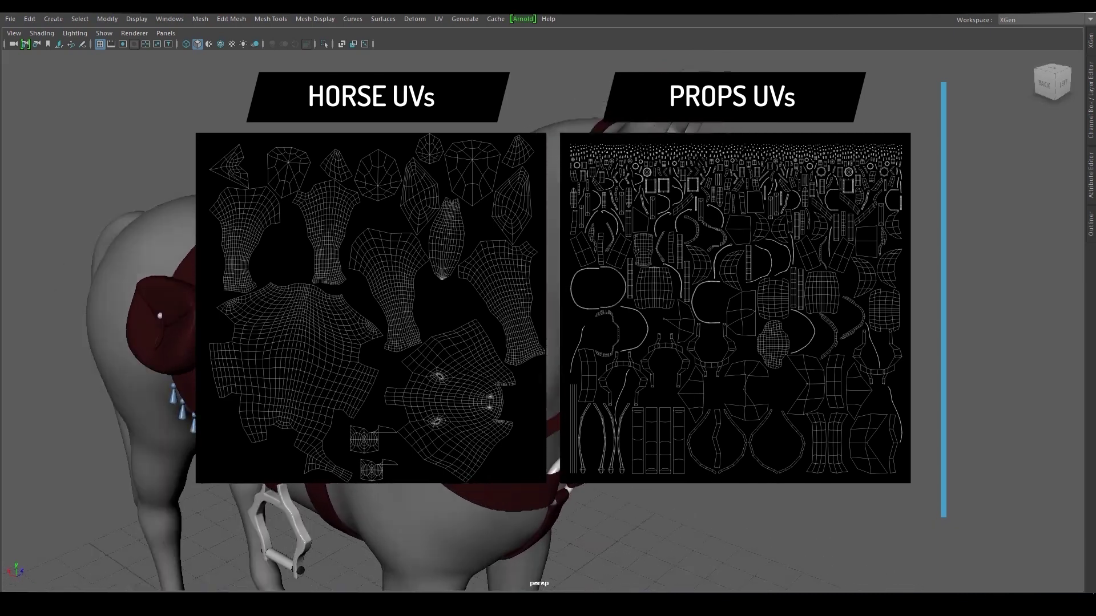
alt+drag(582, 374, 445, 371)
alt+drag(708, 376, 644, 377)
alt+middle_drag(645, 377, 645, 322)
alt+right_drag(673, 322, 591, 321)
alt+drag(591, 321, 365, 311)
alt+middle_drag(365, 311, 334, 330)
alt+drag(335, 330, 382, 343)
alt+right_drag(382, 342, 456, 342)
alt+middle_drag(456, 342, 516, 334)
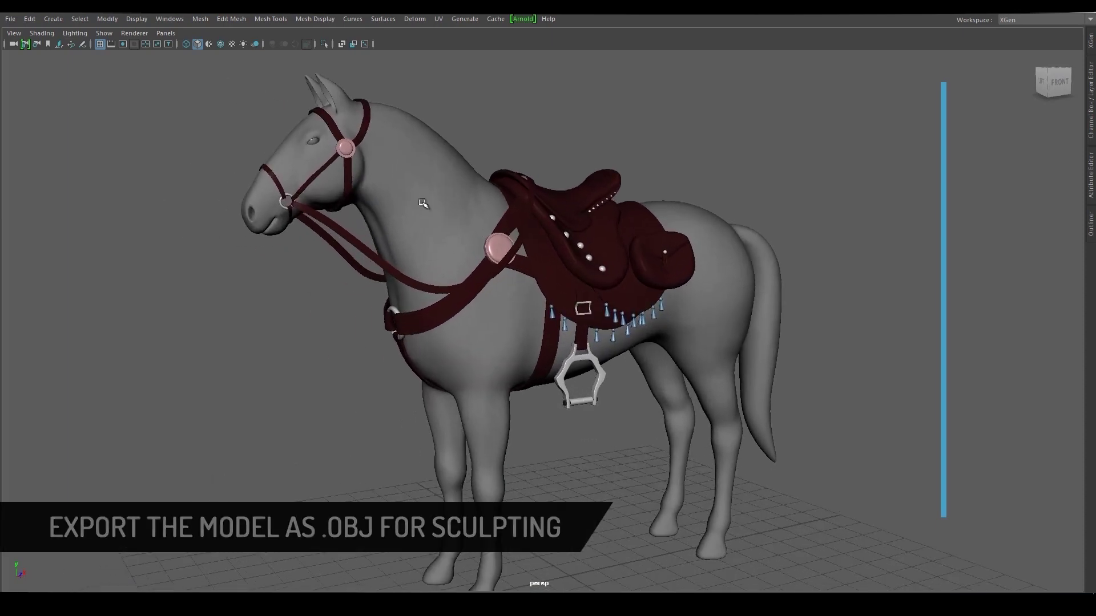
Export only the horse body as an OBJ file named Horse into the project's scenes folder
click(423, 203)
click(17, 24)
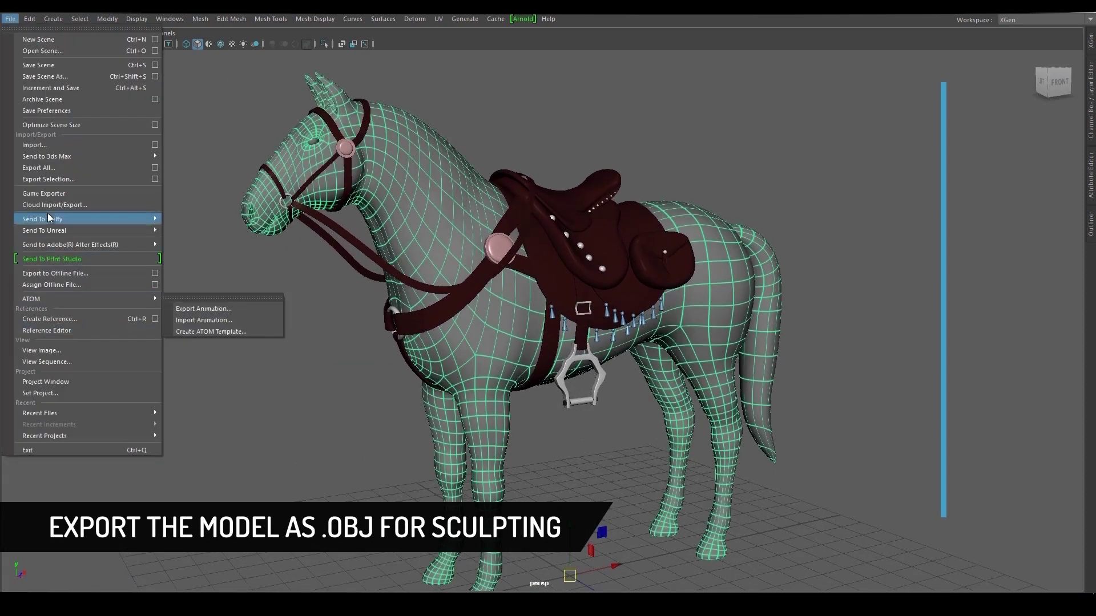
click(80, 185)
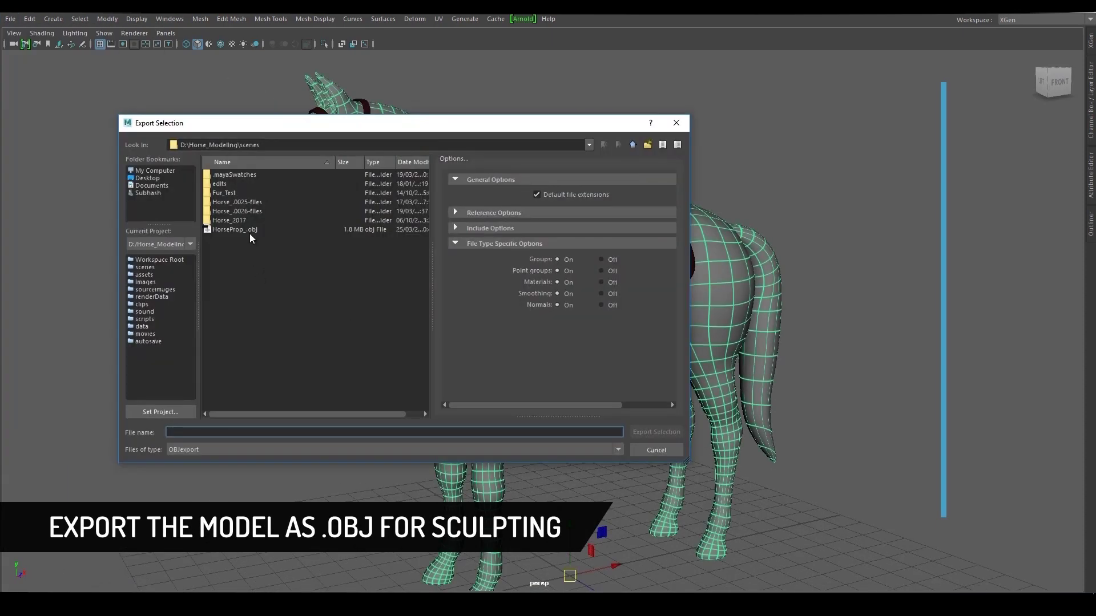
click(249, 230)
click(227, 434)
key(BackSpace)
key(BackSpace)
key(BackSpace)
key(BackSpace)
key(BackSpace)
key(BackSpace)
key(BackSpace)
key(BackSpace)
key(BackSpace)
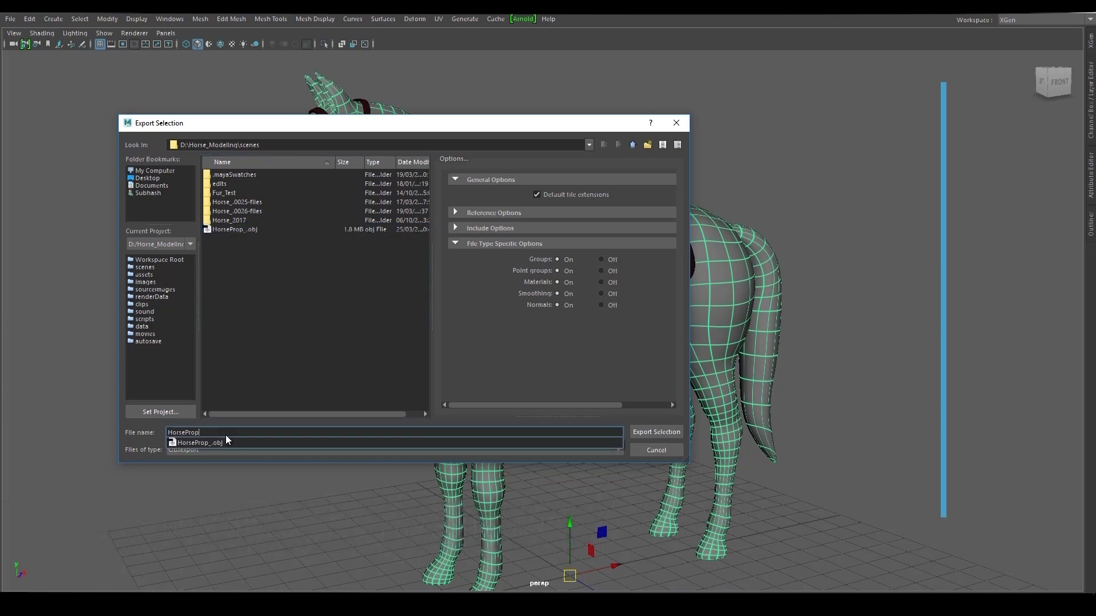
click(230, 397)
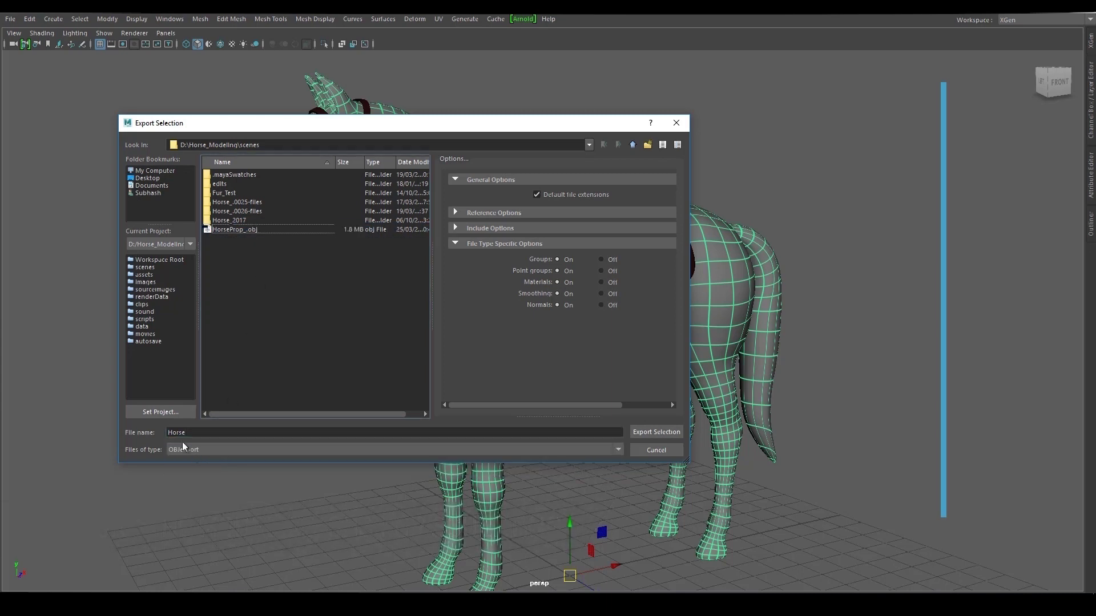
click(191, 451)
click(192, 530)
click(657, 432)
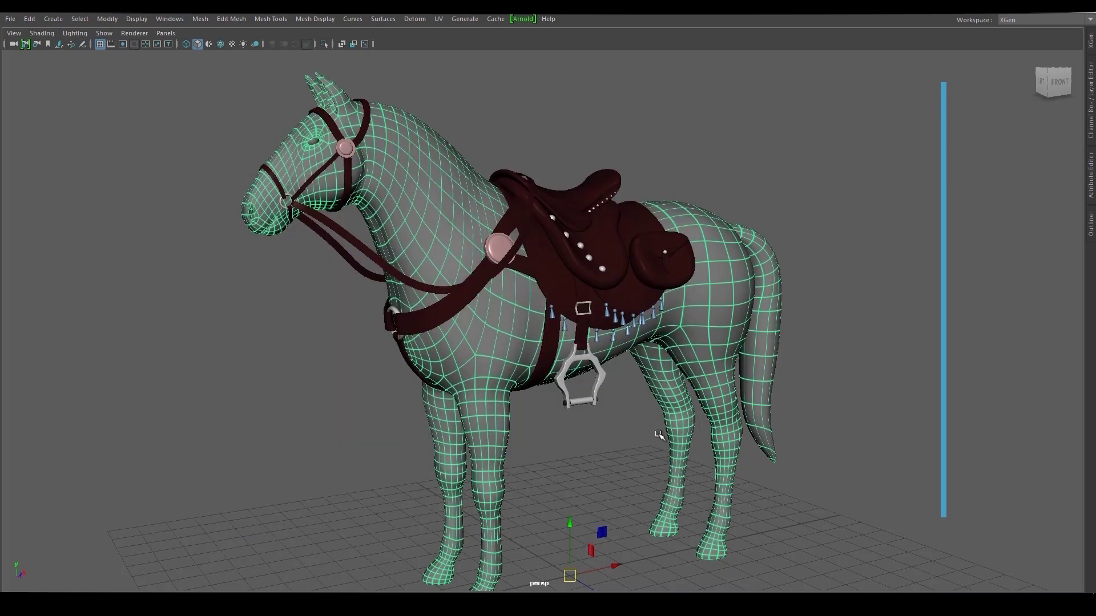
Switch to Mudbox and import the Horse OBJ file from the Horse_Modeling scenes folder
scroll(613, 479, down, 3)
click(575, 431)
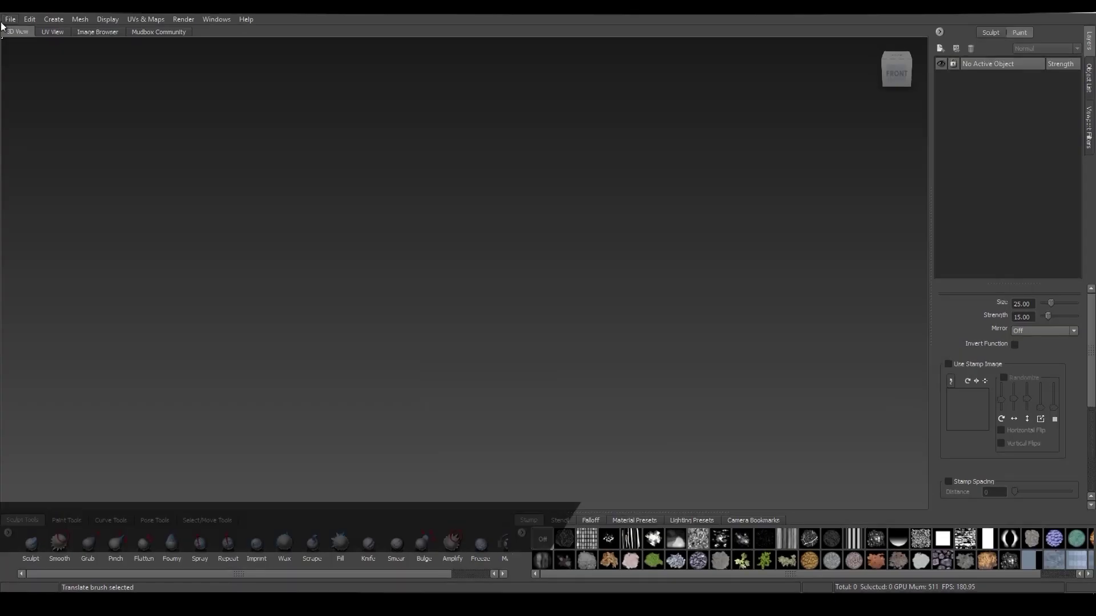
click(10, 19)
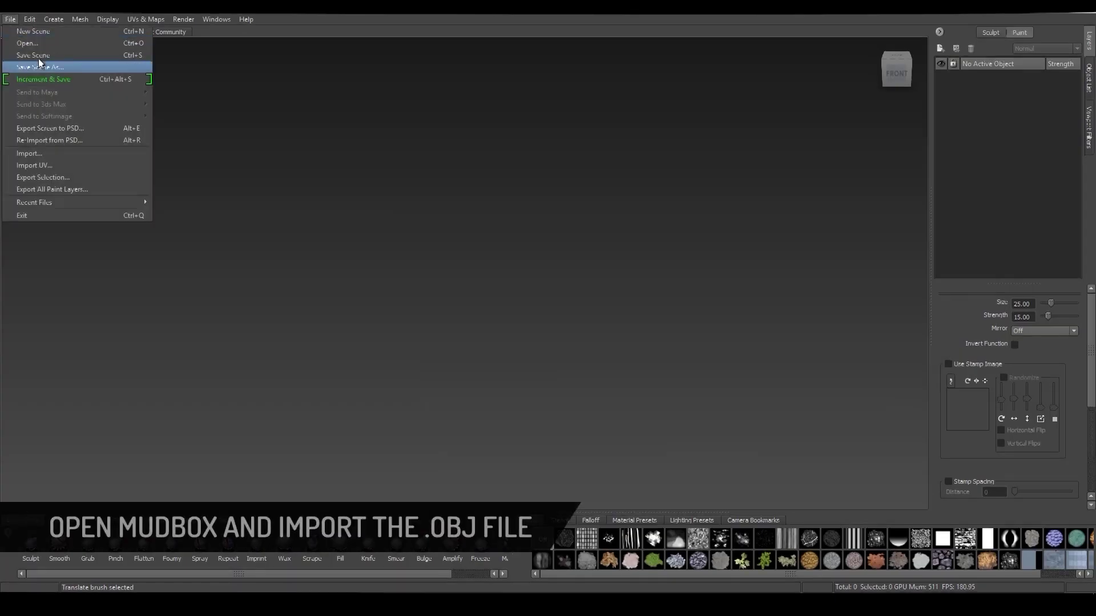
click(41, 159)
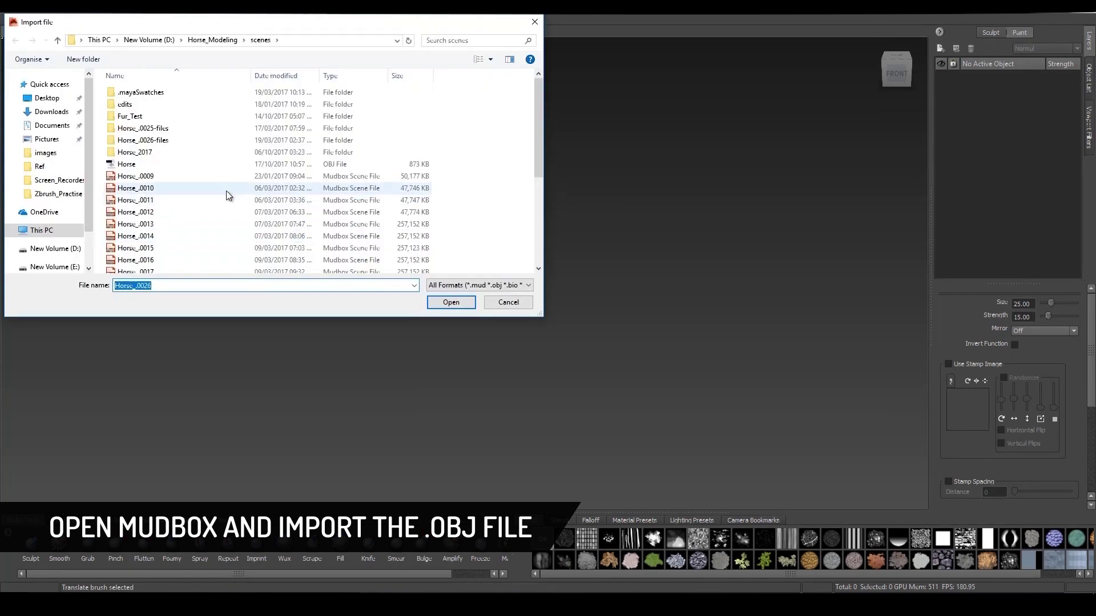
click(127, 164)
click(451, 303)
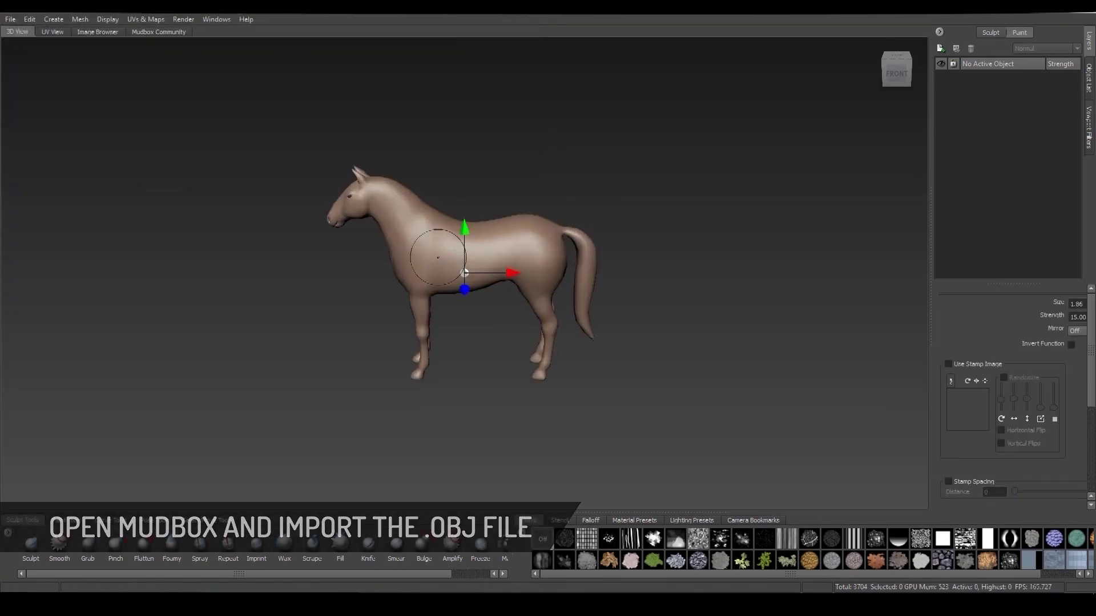
Add a sculpt layer to the imported horse mesh and choose the Wax brush
alt+drag(423, 269, 503, 285)
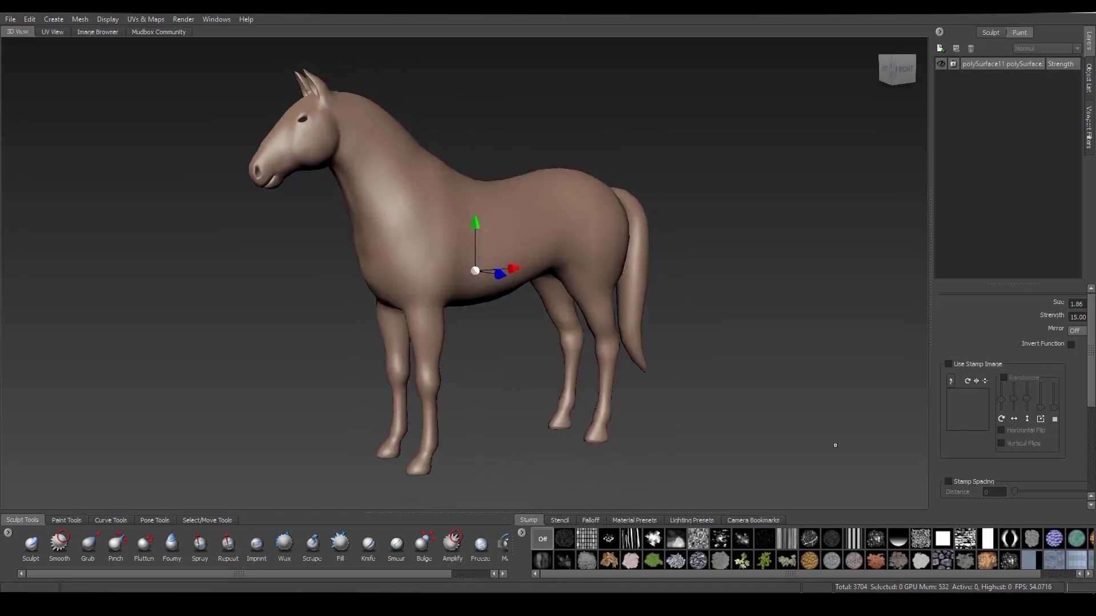
scroll(716, 344, up, 2)
alt+drag(716, 344, 918, 185)
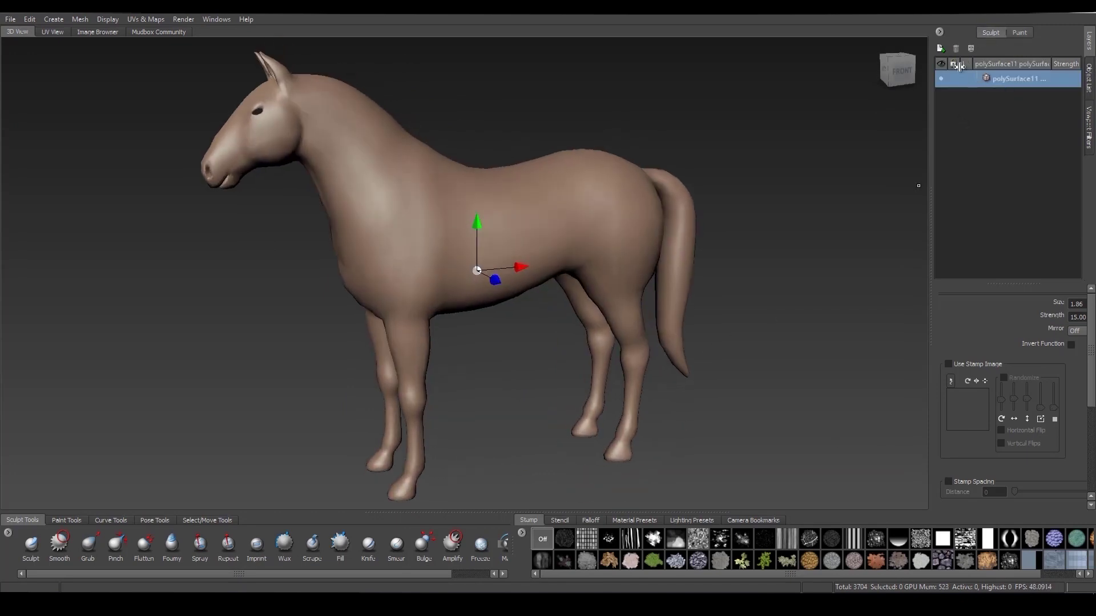
click(940, 48)
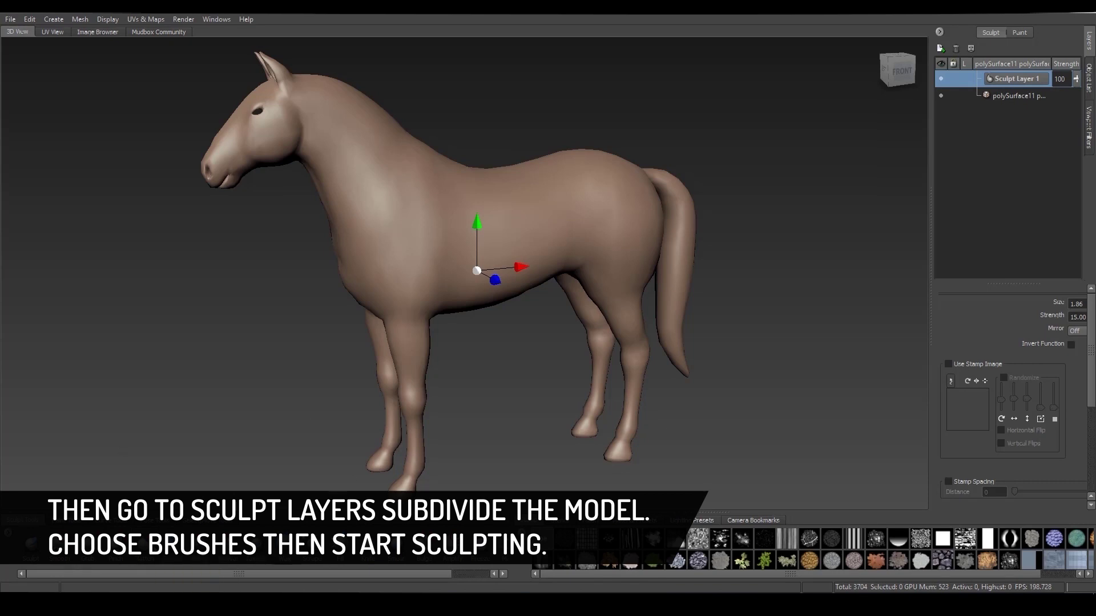
click(285, 548)
mouse_move(404, 209)
alt+mouse_down()
mouse_move(387, 209)
mouse_move(383, 237)
mouse_move(394, 230)
alt+mouse_up()
key(ctrl+z)
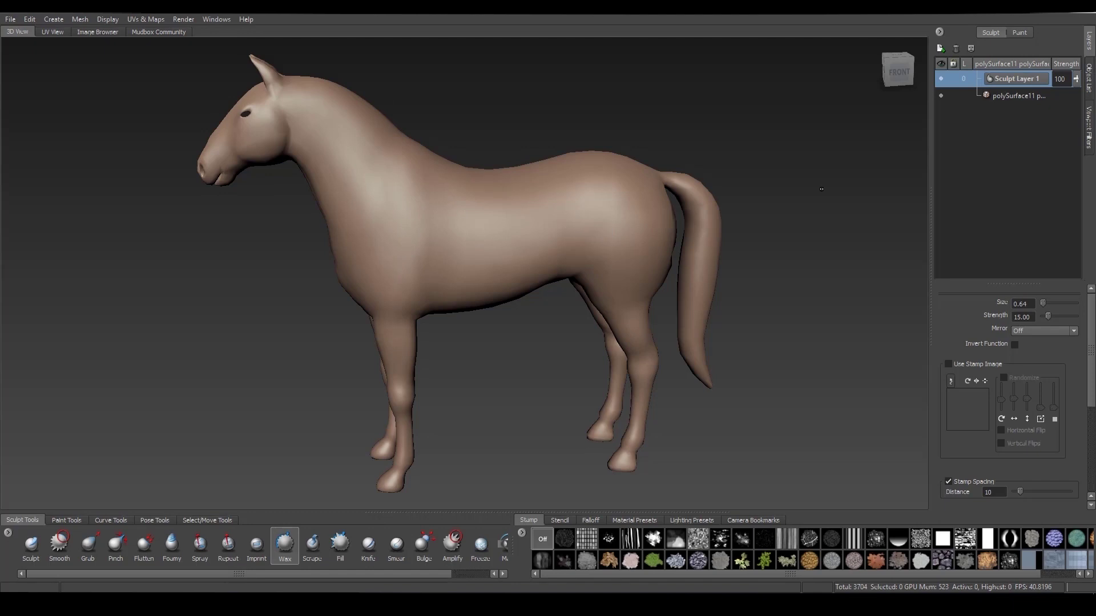
Subdivide the horse up to level 4, go down to level 2 and try a Wax stroke on the shoulder
key(shift+d)
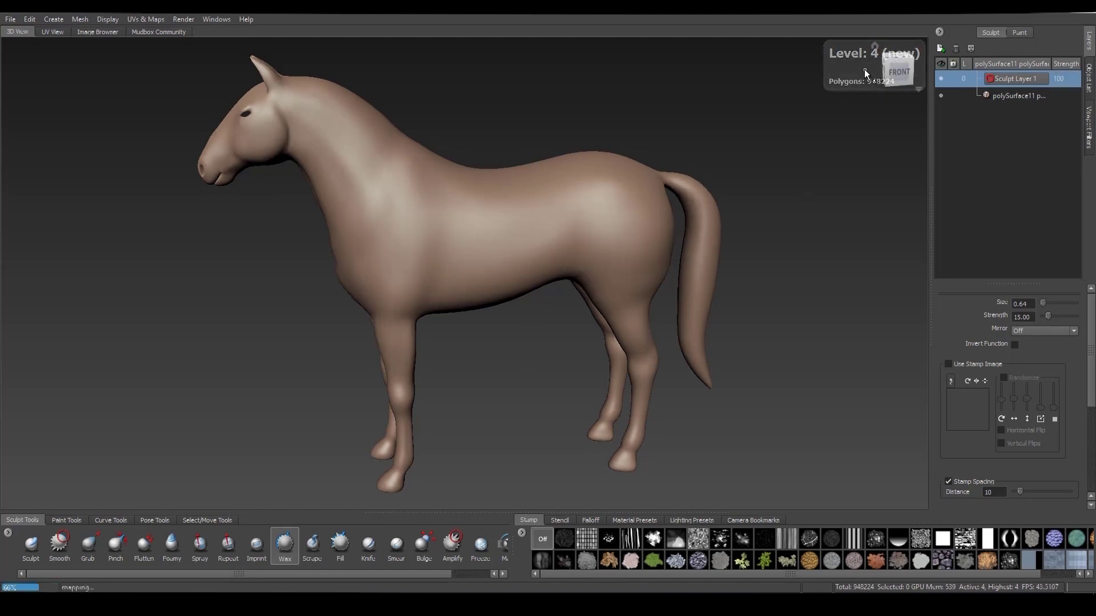
key(Page_Down)
drag(407, 201, 408, 279)
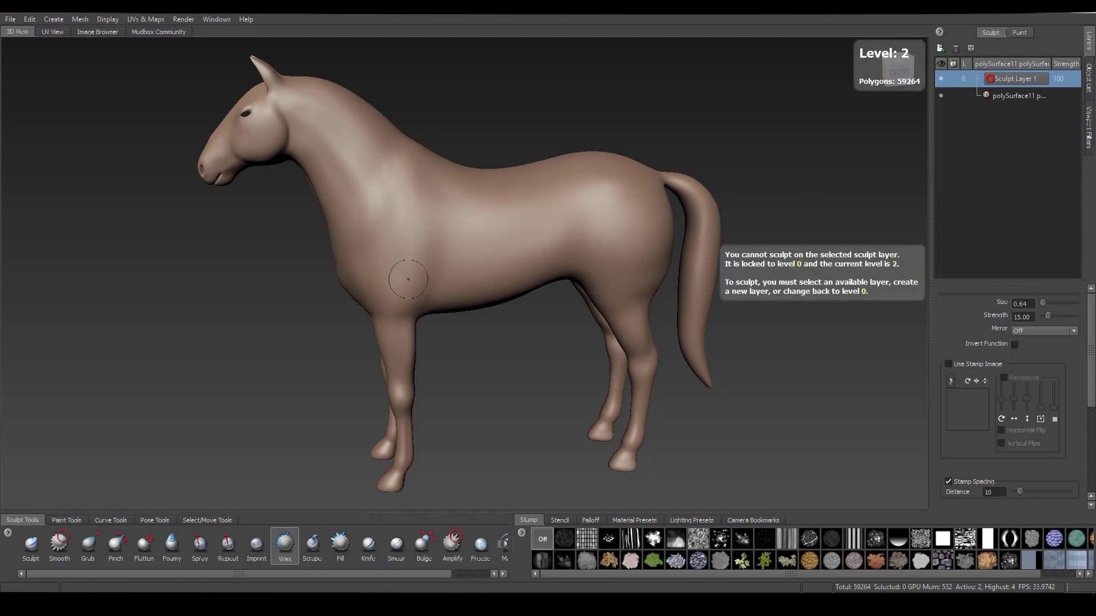
Add a second sculpt layer and sculpt muscle ridges on the shoulder and chest with the Wax brush at strength 0.82
click(940, 48)
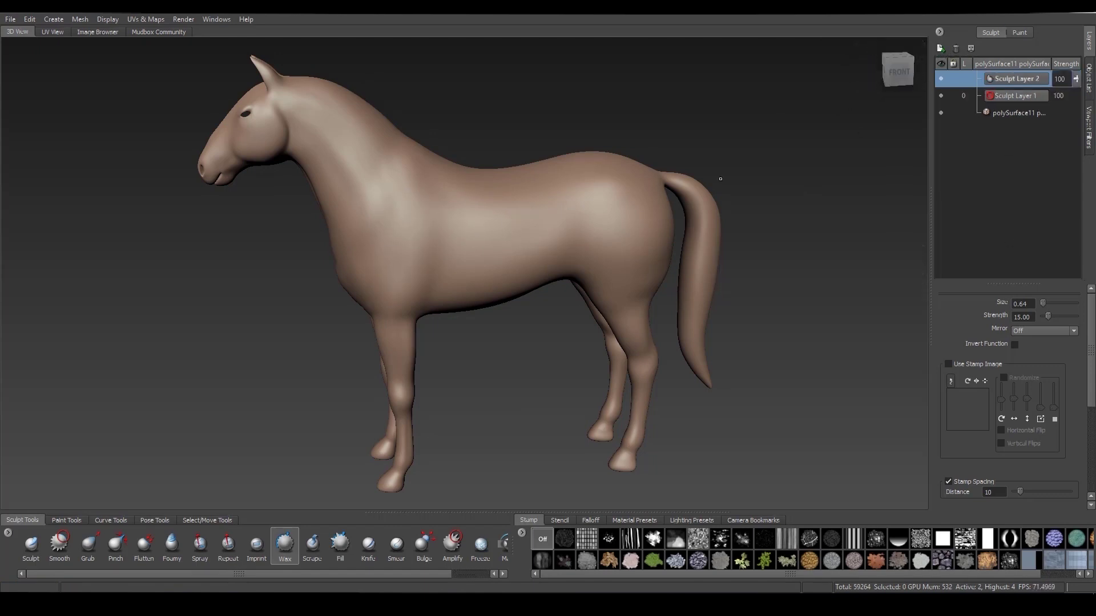
drag(380, 255, 372, 310)
key(ctrl+z)
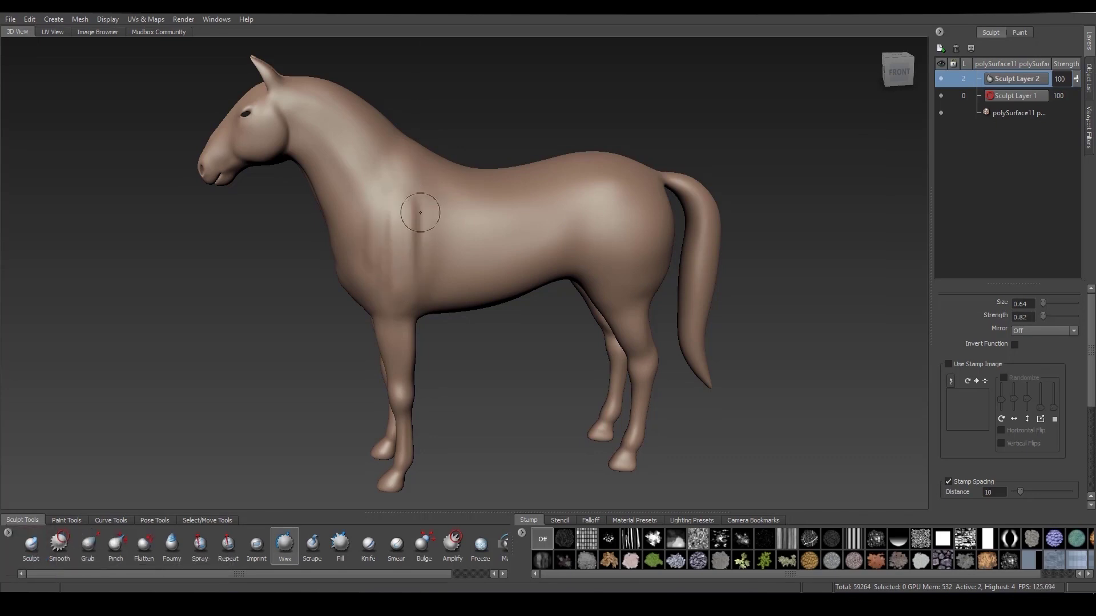
drag(420, 212, 421, 290)
mouse_move(421, 290)
alt+mouse_down()
mouse_move(436, 285)
mouse_move(401, 264)
alt+mouse_up()
alt+right_drag(401, 264, 471, 247)
alt+middle_drag(471, 247, 559, 345)
drag(412, 288, 436, 445)
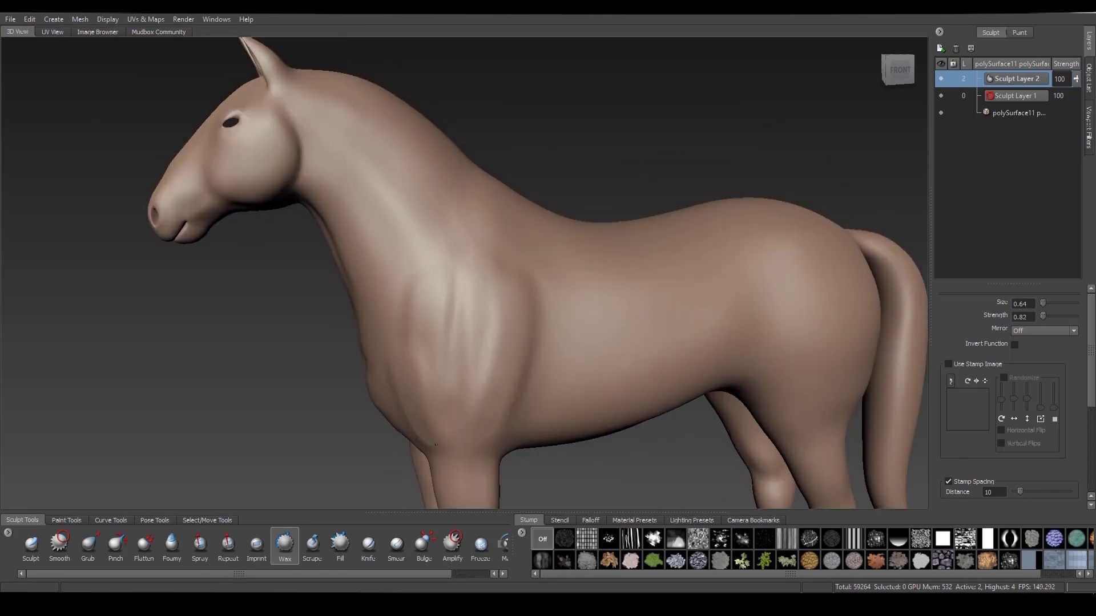
alt+drag(516, 330, 464, 358)
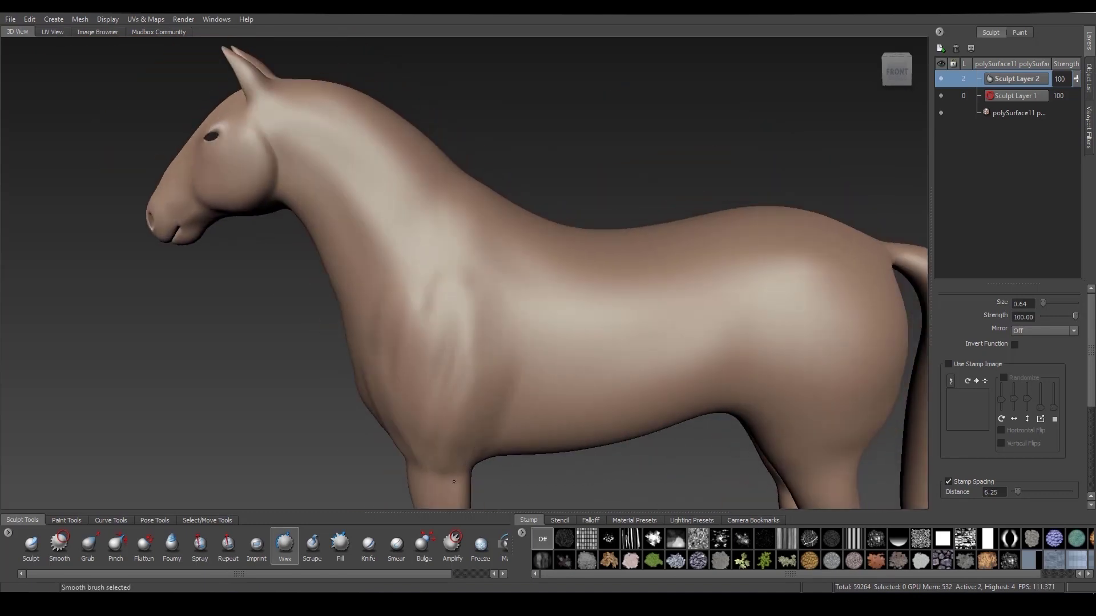
Sculpt muscle forms on the haunch and along the neck with the Wax brush
alt+middle_drag(774, 401, 535, 283)
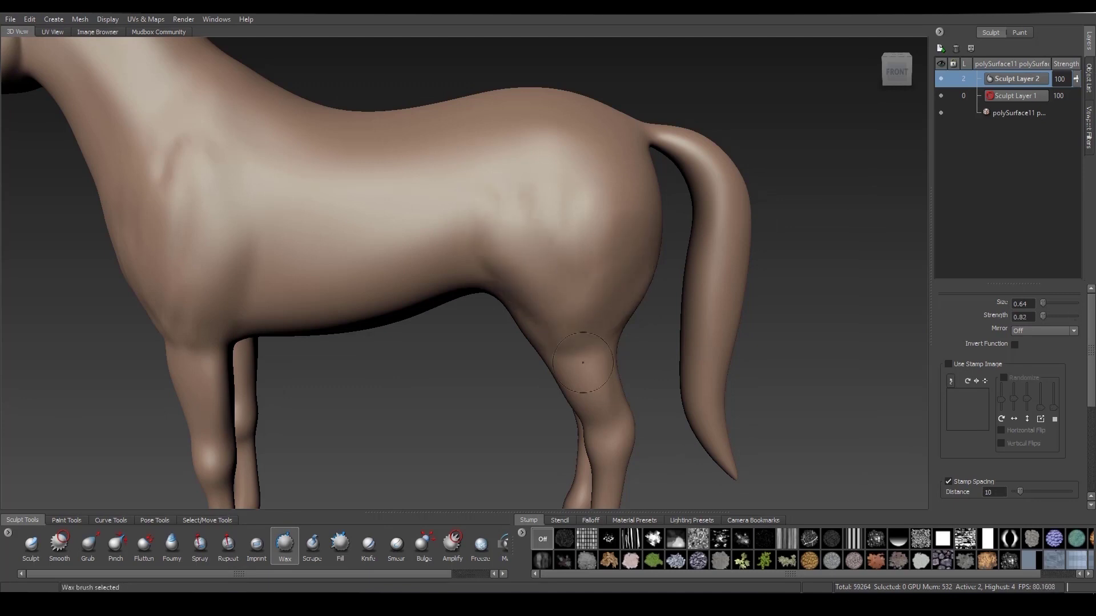
alt+middle_drag(412, 229, 546, 317)
alt+drag(545, 317, 528, 295)
alt+middle_drag(246, 150, 448, 227)
drag(425, 227, 489, 282)
drag(402, 207, 478, 275)
drag(407, 183, 553, 294)
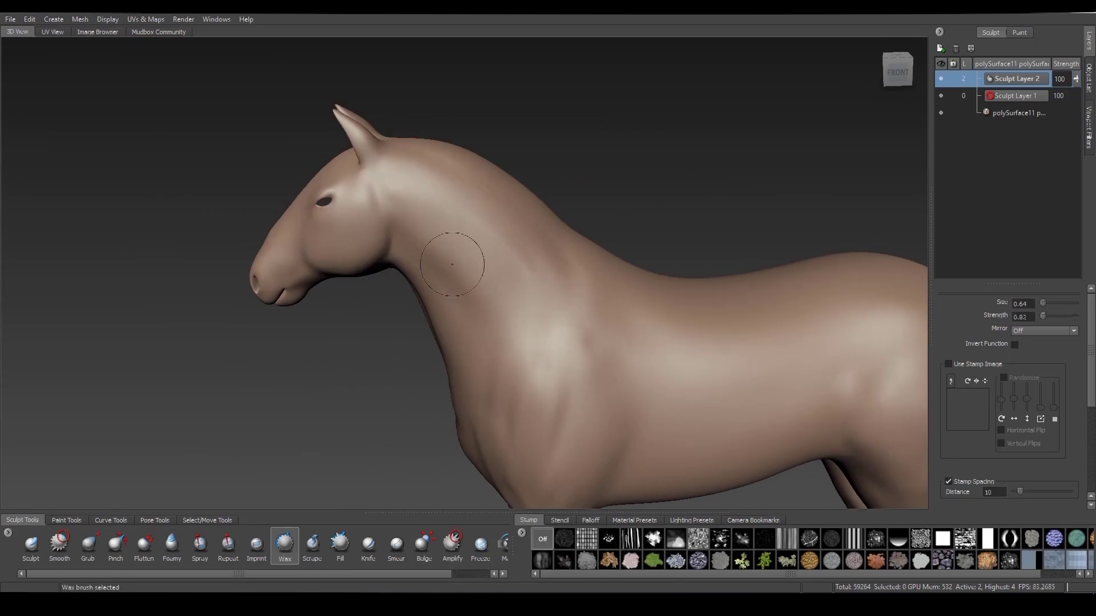
alt+right_drag(452, 264, 499, 276)
alt+middle_drag(498, 276, 354, 105)
alt+drag(504, 271, 538, 313)
alt+right_drag(538, 314, 315, 460)
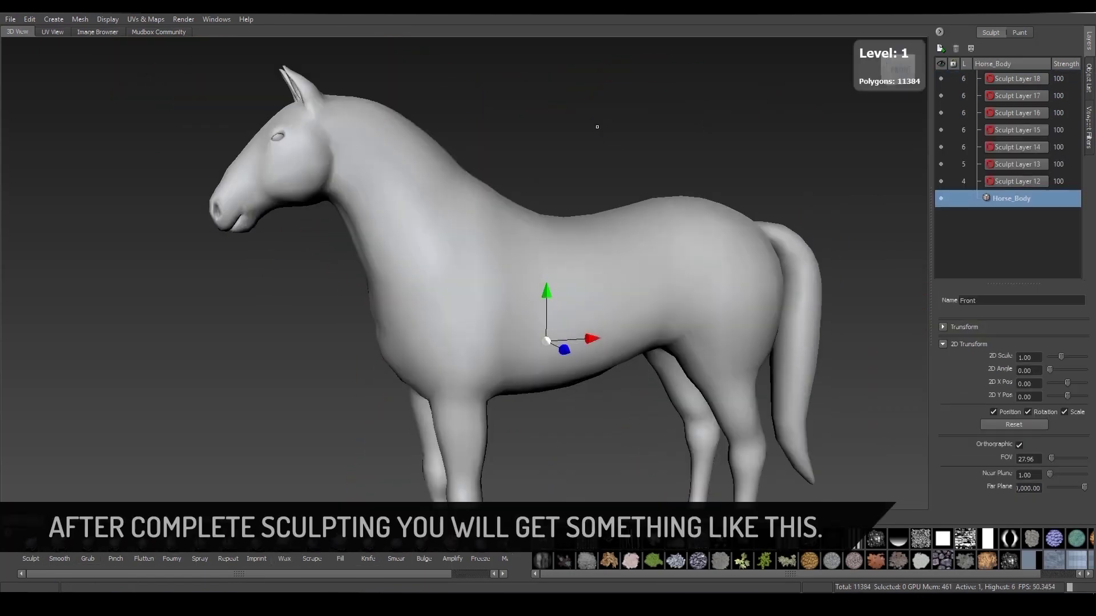
Raise Horse_Body to subdivision level 6 and examine the sculpted head, neck and chest from both sides
key(Page_Up)
key(Page_Up)
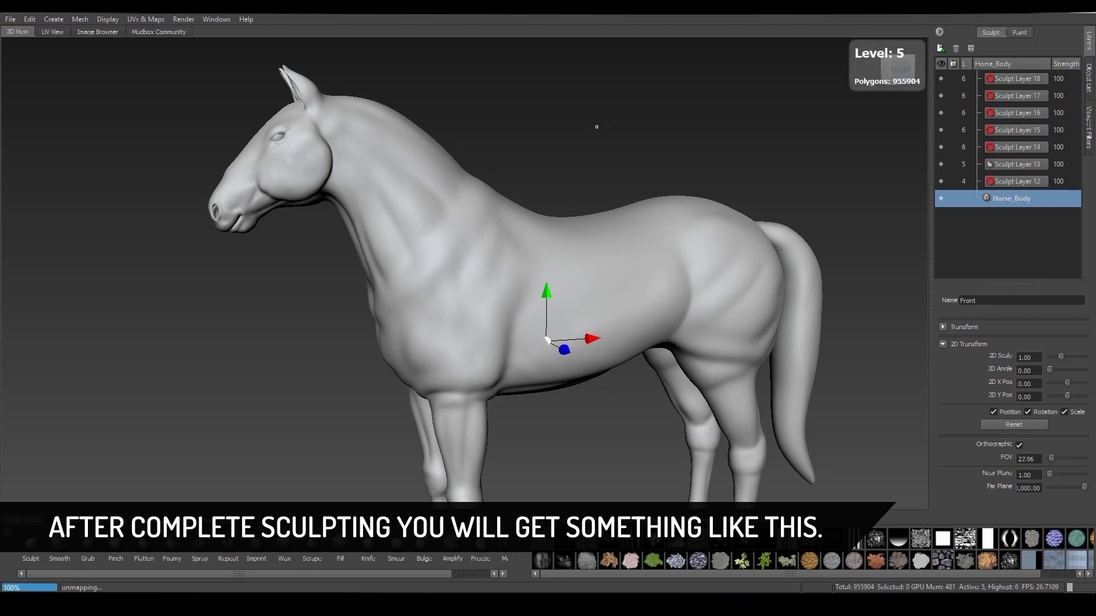
key(Page_Up)
alt+drag(592, 130, 612, 147)
alt+right_drag(613, 148, 649, 128)
alt+drag(649, 128, 631, 171)
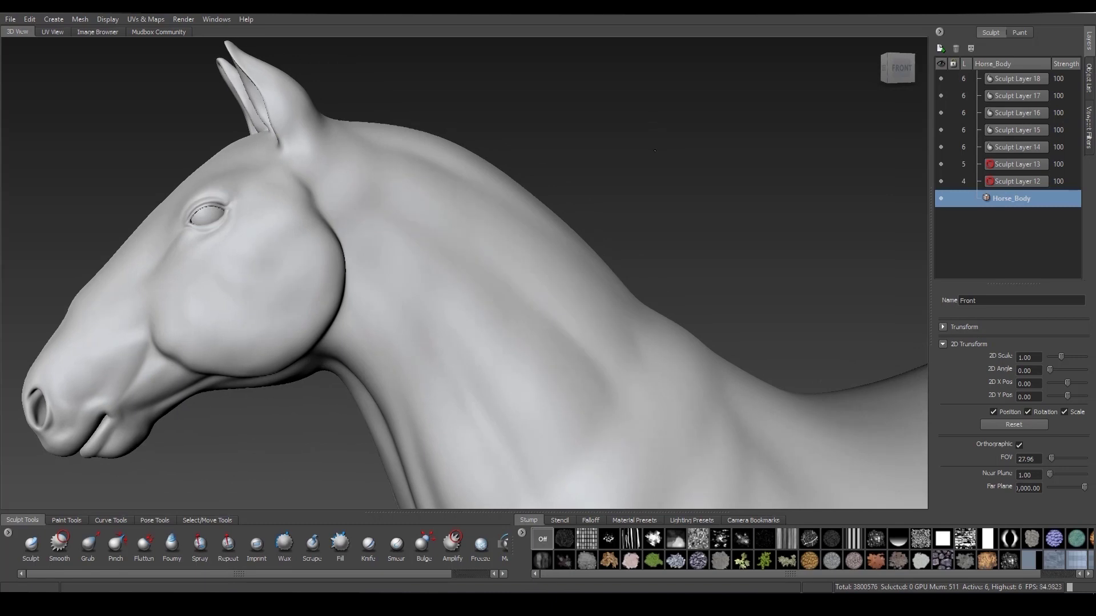
alt+middle_drag(631, 171, 582, 117)
alt+right_drag(582, 117, 547, 132)
alt+middle_drag(547, 132, 552, 350)
alt+drag(551, 350, 223, 455)
Open the Ref folder in D:\Horse_Modeling\sourceimages and browse its images to the photo of the brown horse's haltered head
right_click(128, 604)
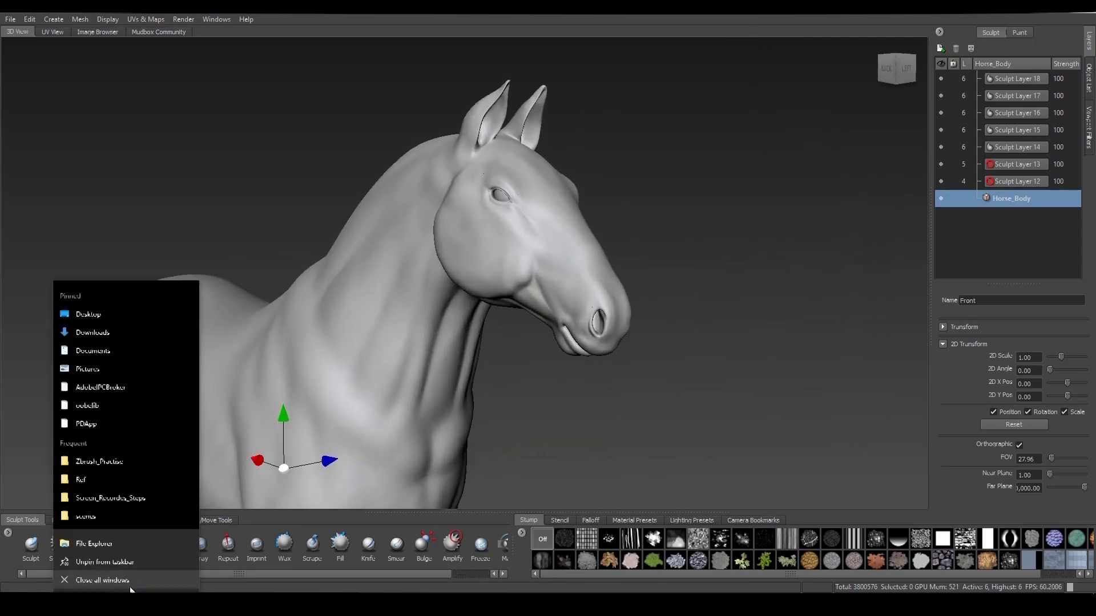
click(107, 542)
click(192, 265)
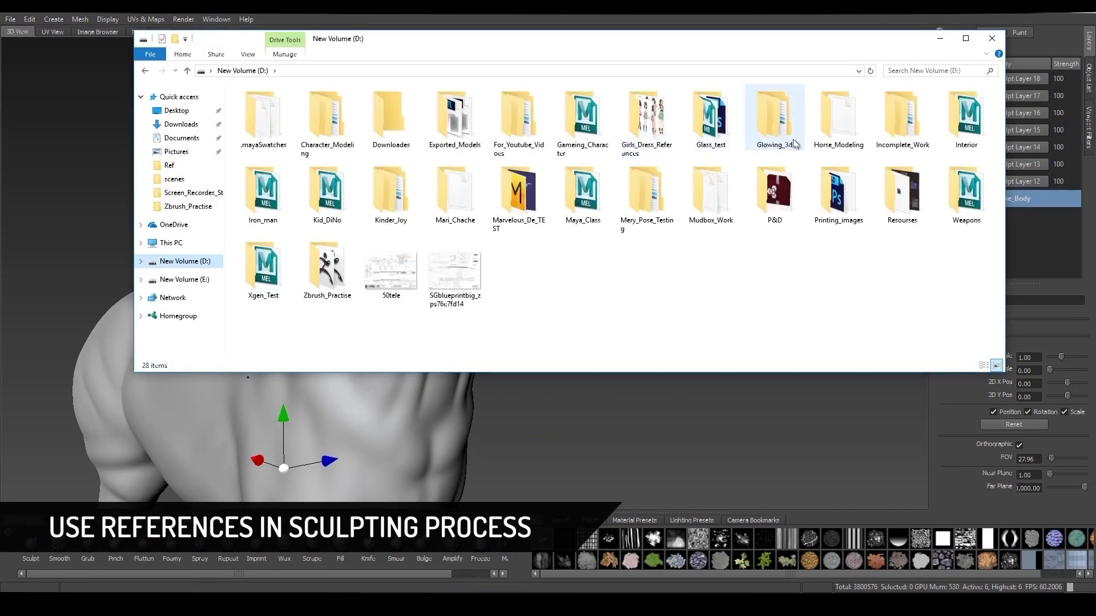
double_click(820, 139)
click(282, 238)
double_click(284, 241)
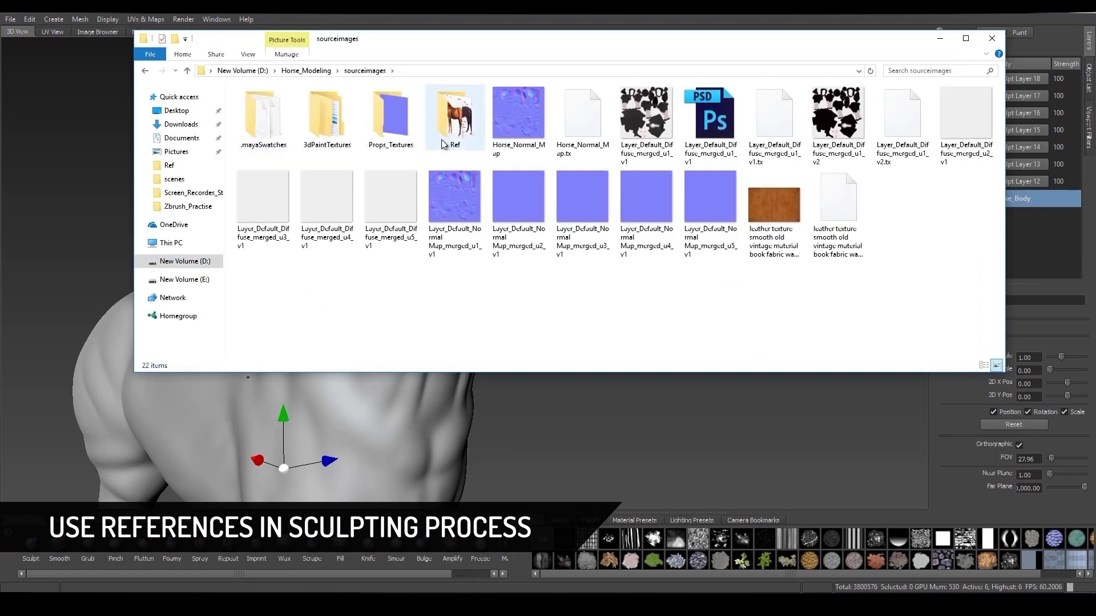
double_click(262, 121)
double_click(328, 123)
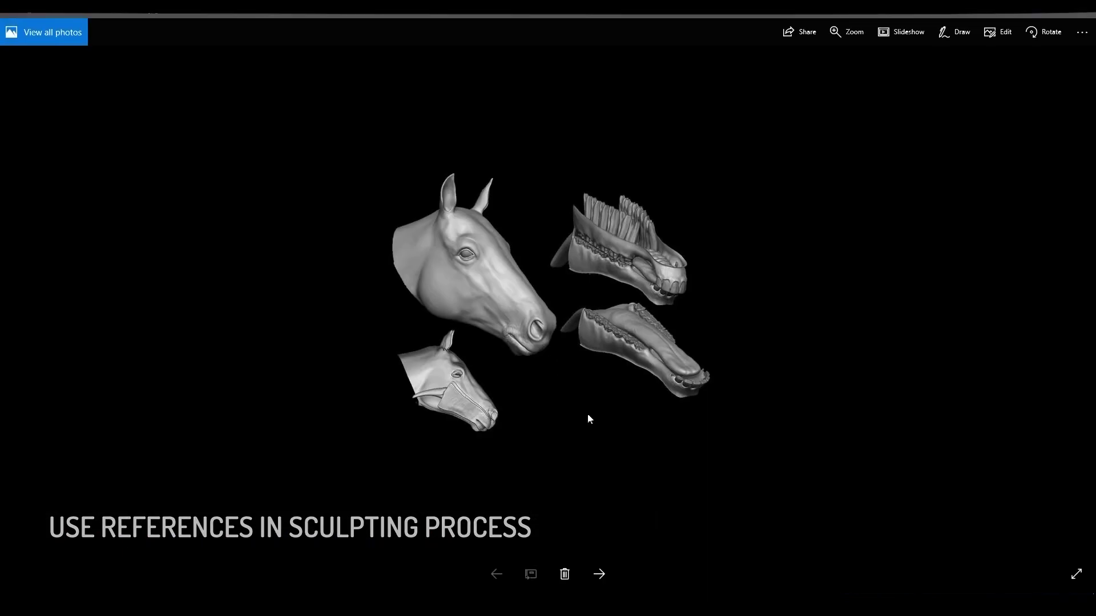
click(605, 580)
click(606, 581)
click(606, 581)
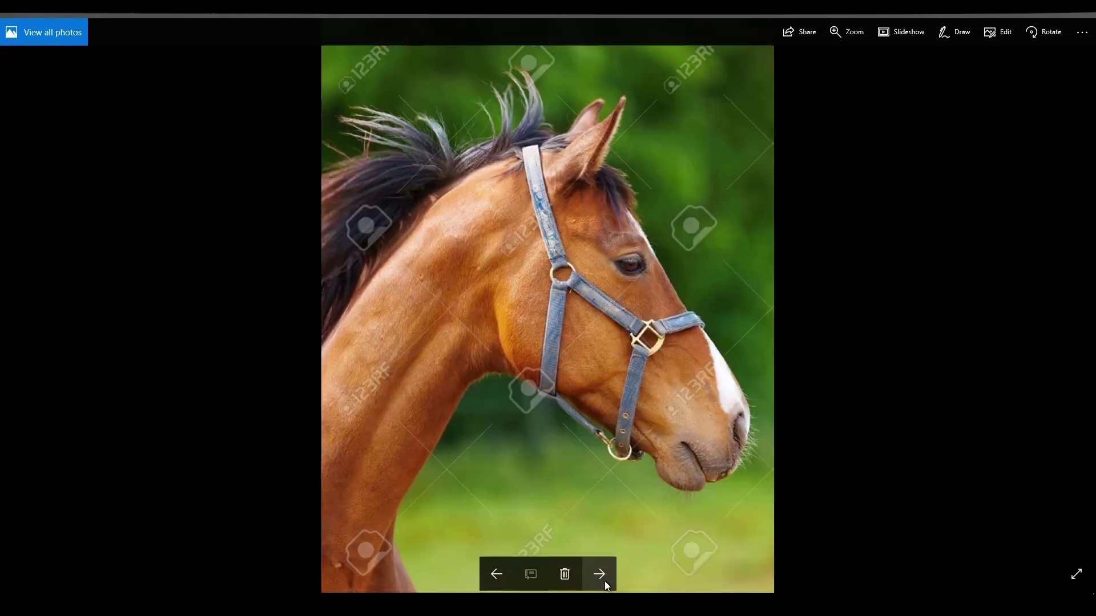
Shrink the photo viewer and place it beside the sculpted horse's head in Mudbox for comparison
drag(672, 15, 1003, 71)
drag(625, 44, 394, 99)
click(761, 93)
alt+drag(548, 217, 505, 205)
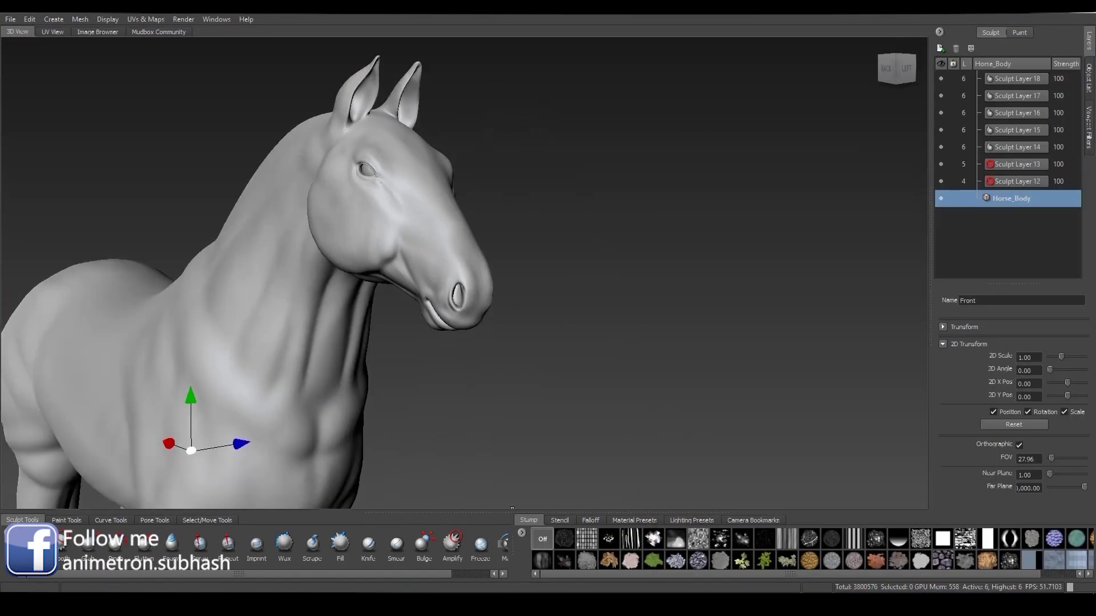
click(513, 604)
drag(826, 67, 656, 28)
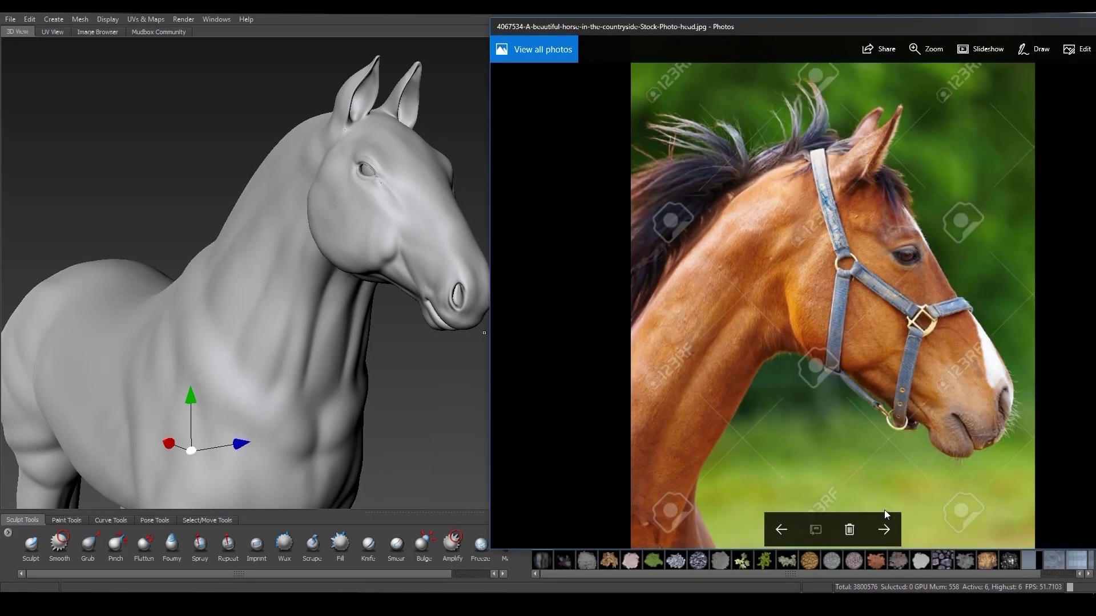
Browse the reference images for the horse's legs, side profile and full-body muscle forms, including HorseWIPMaster.jpg
click(885, 528)
click(887, 533)
scroll(146, 267, down, 8)
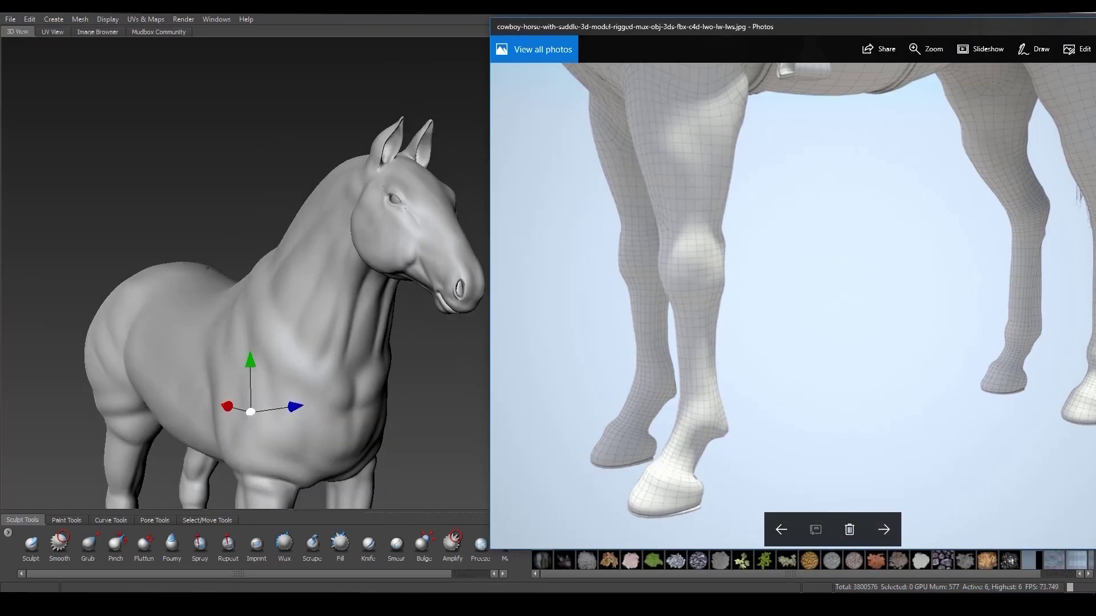
scroll(714, 334, down, 4)
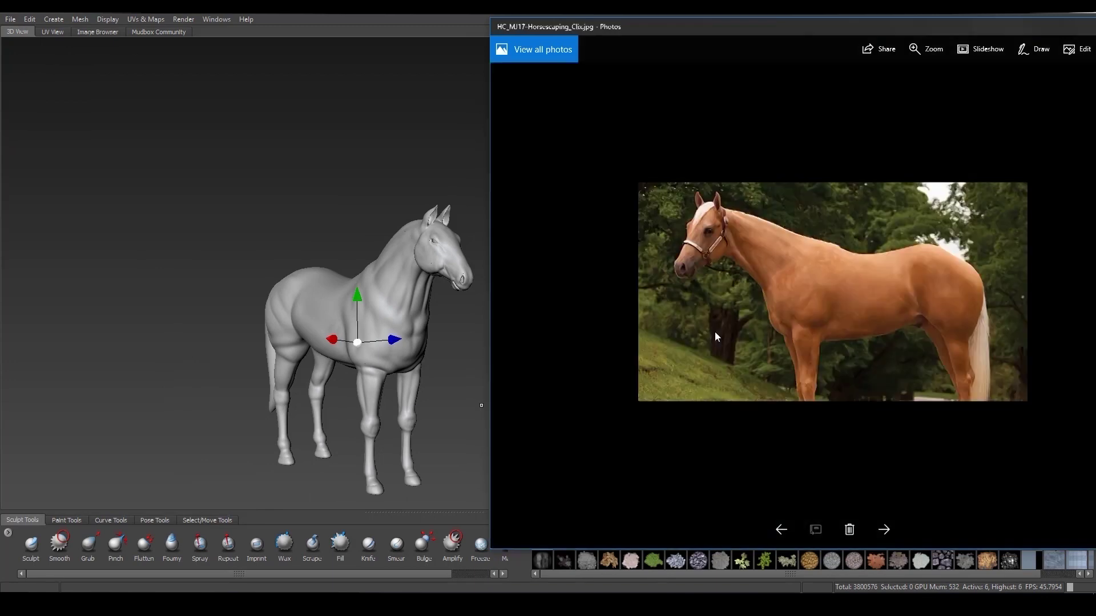
scroll(683, 323, down, 1)
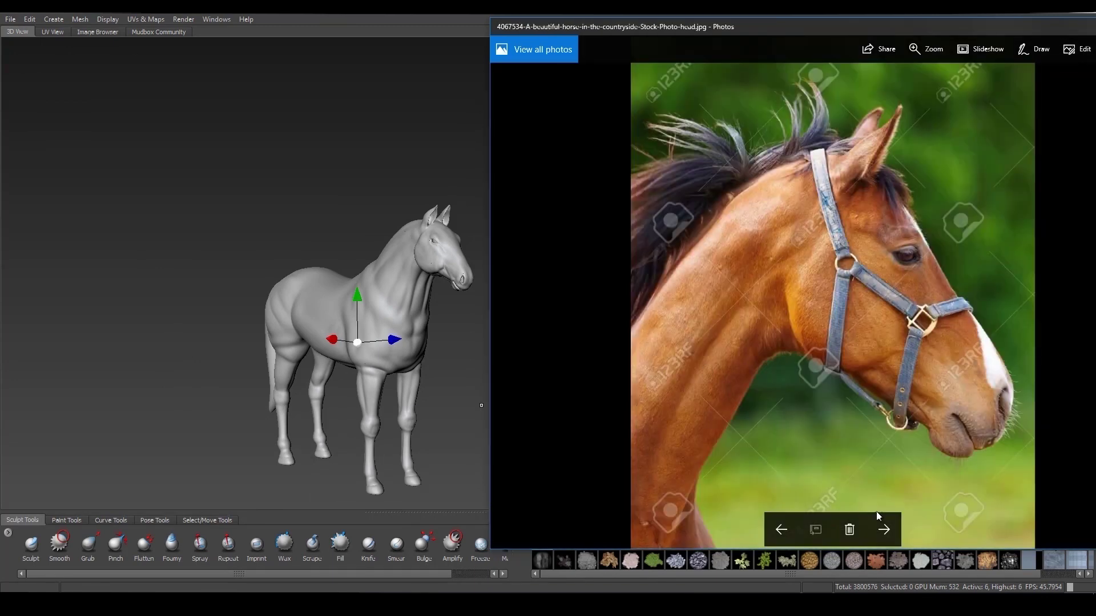
click(878, 517)
click(878, 517)
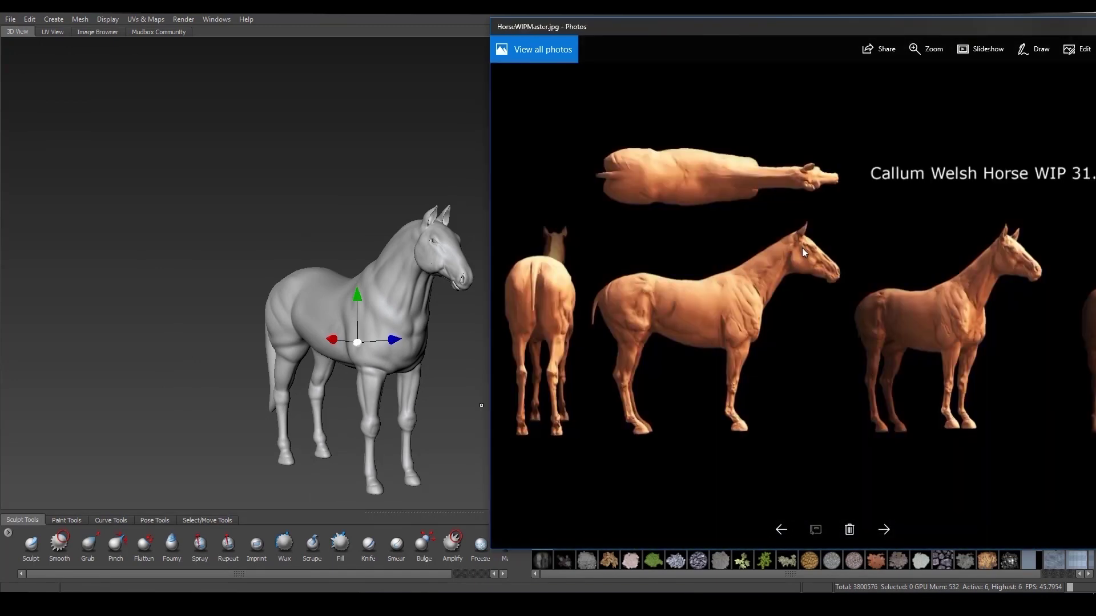
click(884, 530)
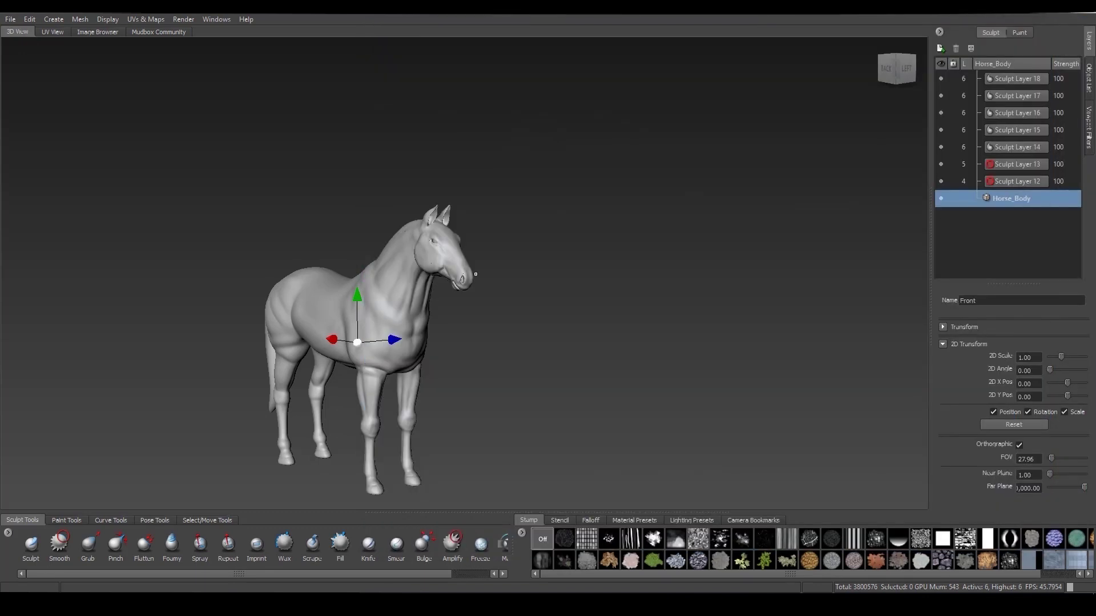
Hide Sculpt Layer 17 and Sculpt Layer 18 of Horse_Body to compare the sculpt in side view
mouse_move(649, 298)
alt+mouse_down()
mouse_move(491, 296)
mouse_move(662, 291)
alt+mouse_up()
alt+right_drag(662, 291, 620, 277)
alt+drag(620, 277, 502, 262)
alt+right_drag(405, 189, 420, 181)
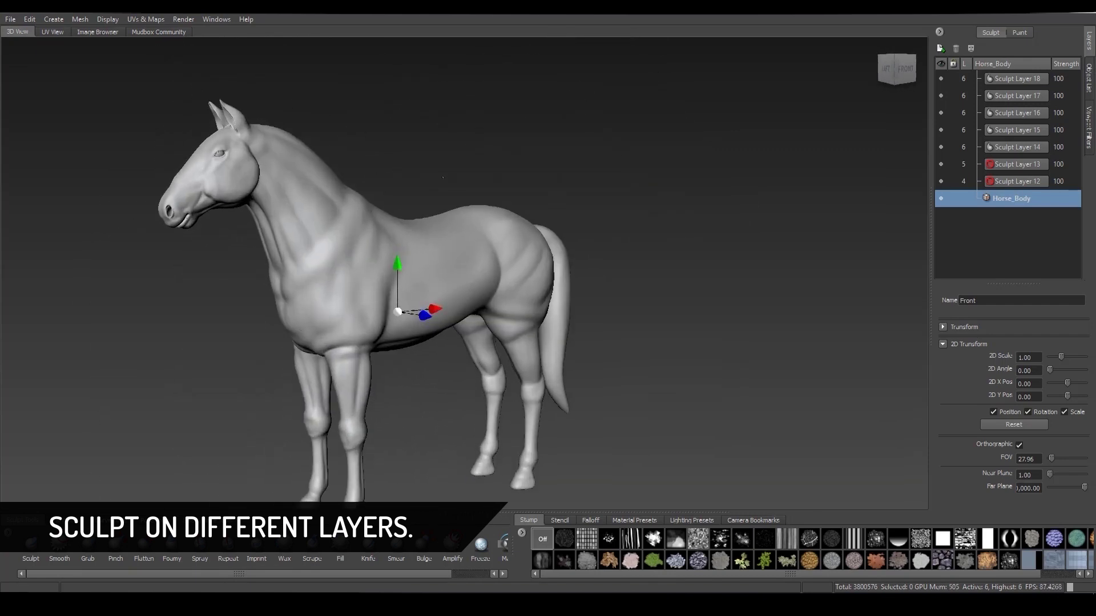
alt+middle_drag(408, 180, 533, 171)
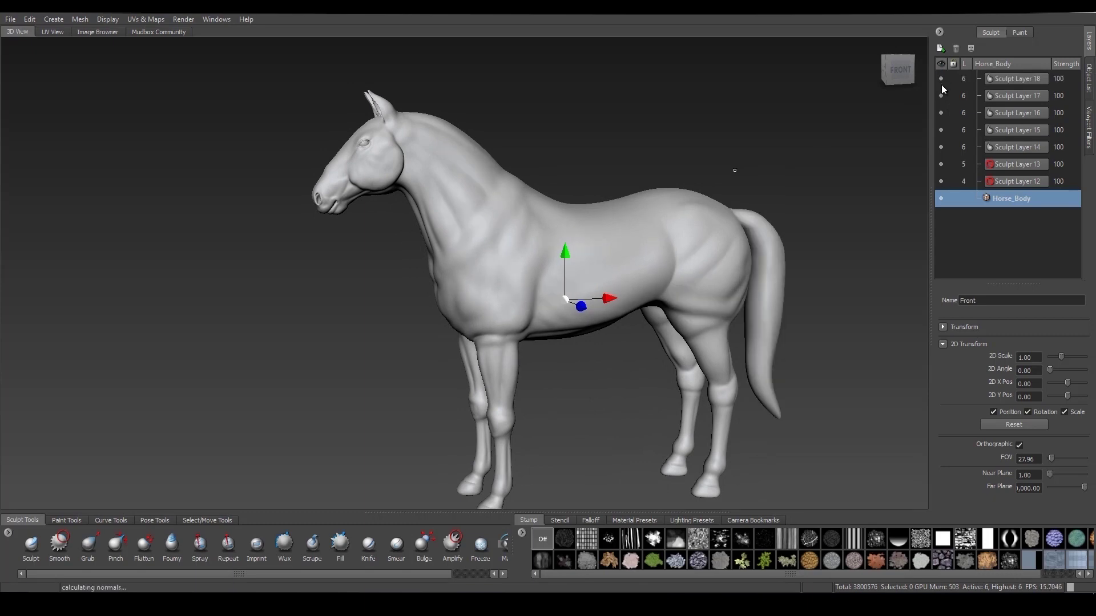
click(940, 94)
click(941, 78)
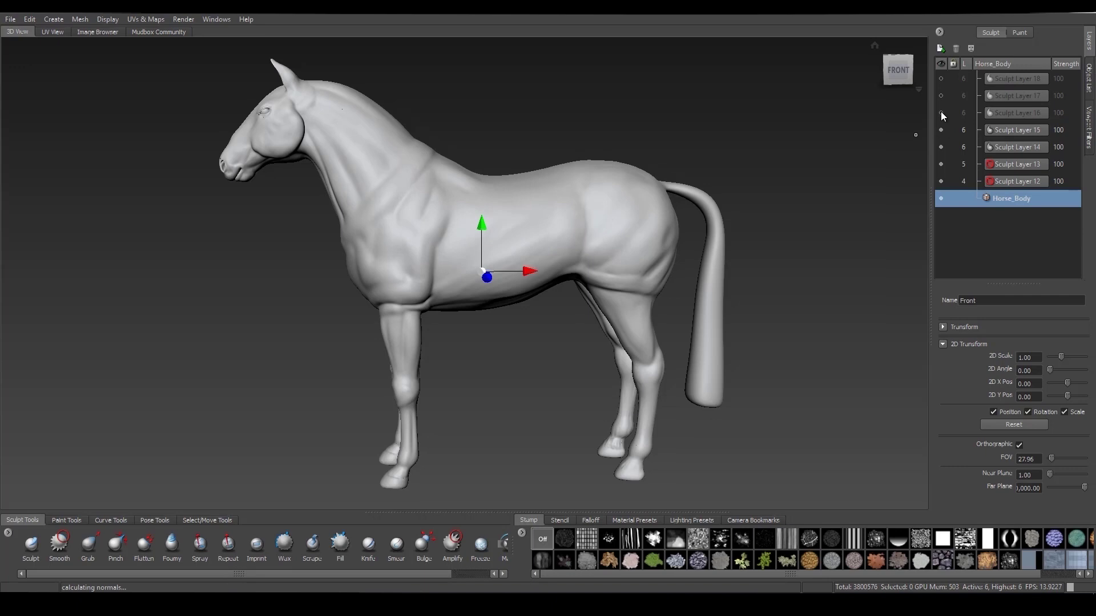
Toggle the visibility of Sculpt Layers 14 to 16 to check their detail, and try to hide Sculpt Layer 13
click(943, 128)
click(942, 129)
click(940, 144)
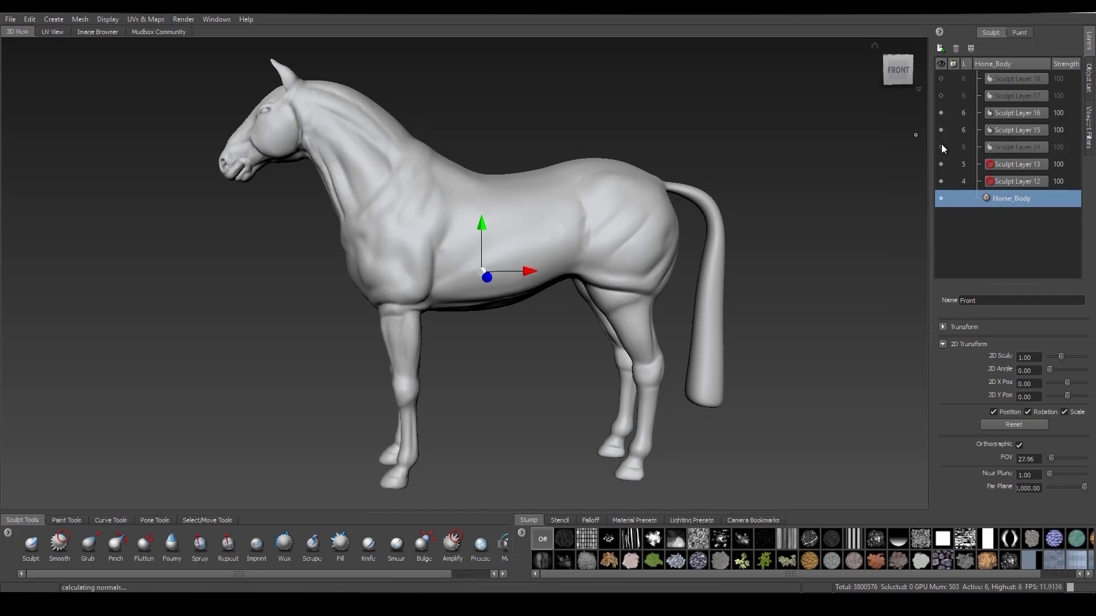
click(941, 144)
click(940, 164)
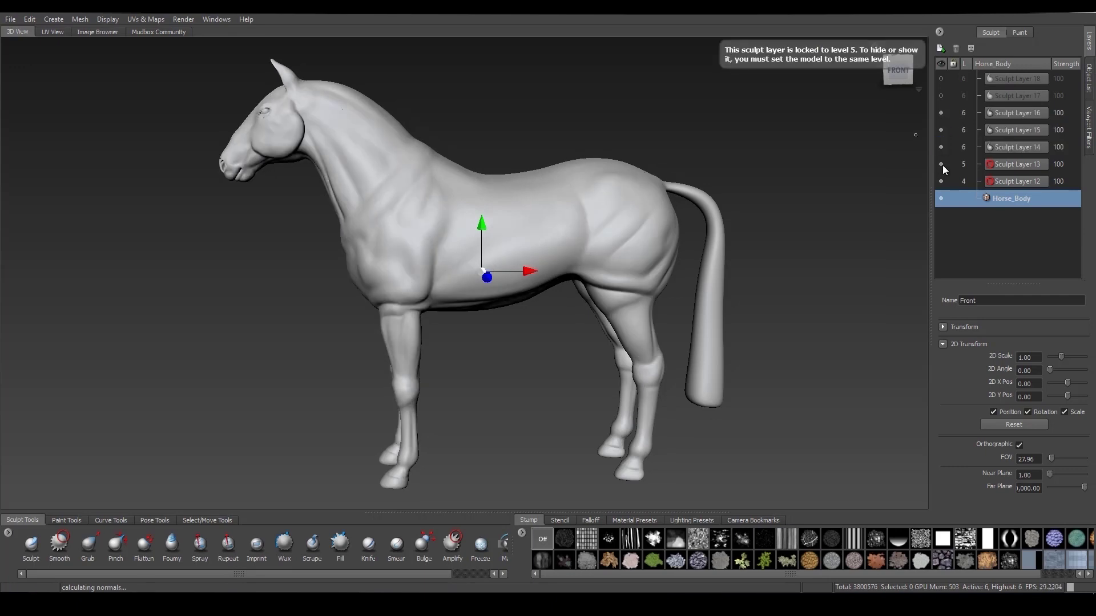
Show Sculpt Layer 18 and Sculpt Layer 17 again and examine the full horse sculpt from both sides
alt+drag(799, 179, 876, 197)
alt+drag(630, 63, 910, 120)
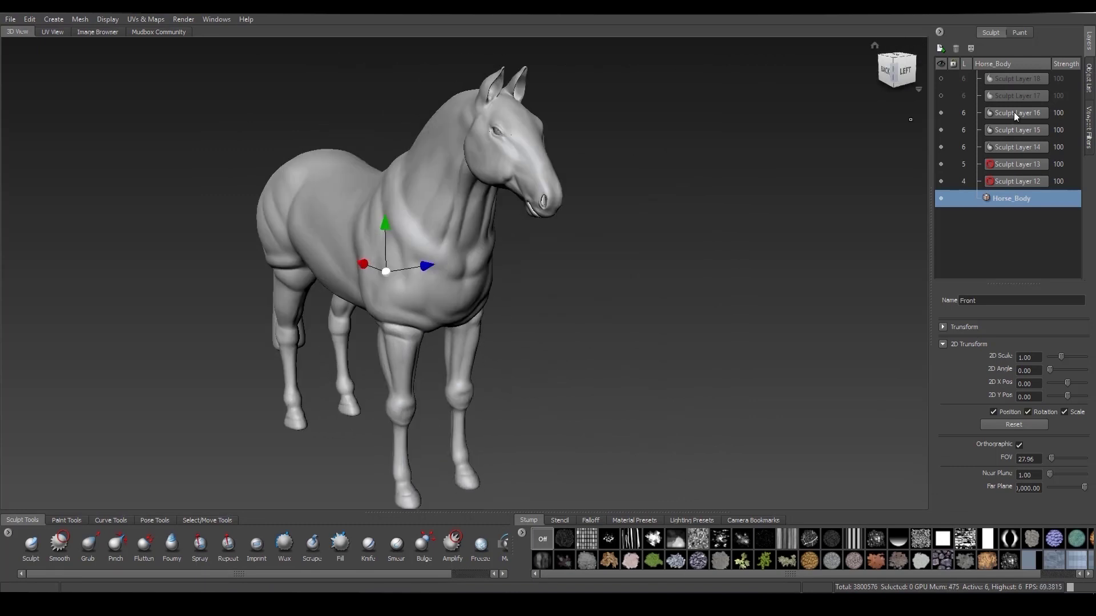
click(942, 82)
click(941, 95)
alt+drag(828, 92, 605, 73)
alt+right_drag(605, 73, 640, 78)
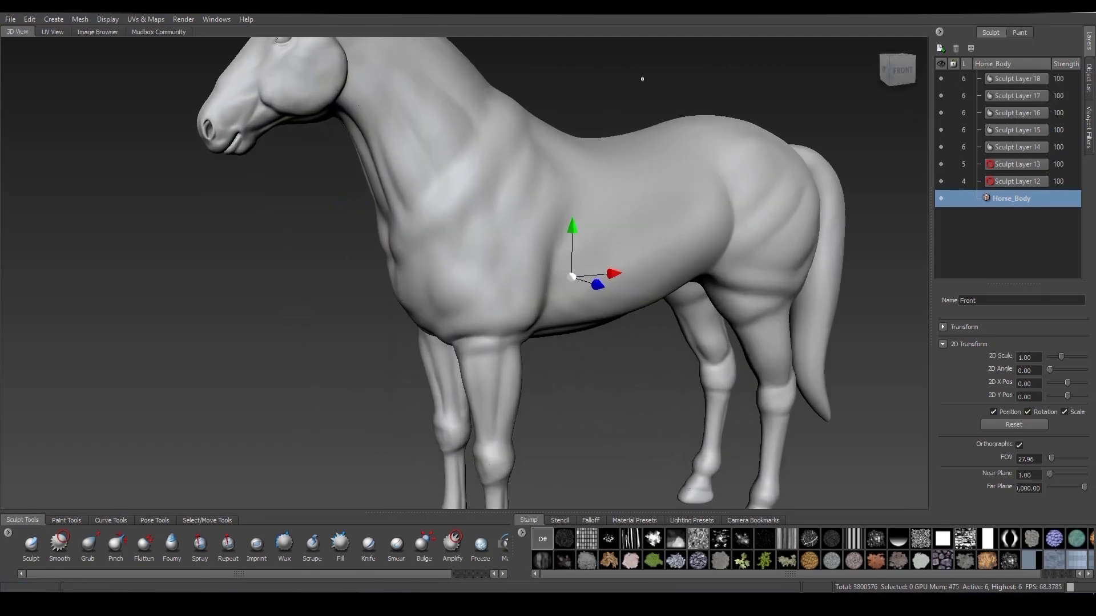
alt+middle_drag(641, 78, 640, 156)
alt+right_drag(641, 154, 533, 78)
alt+drag(494, 484, 417, 501)
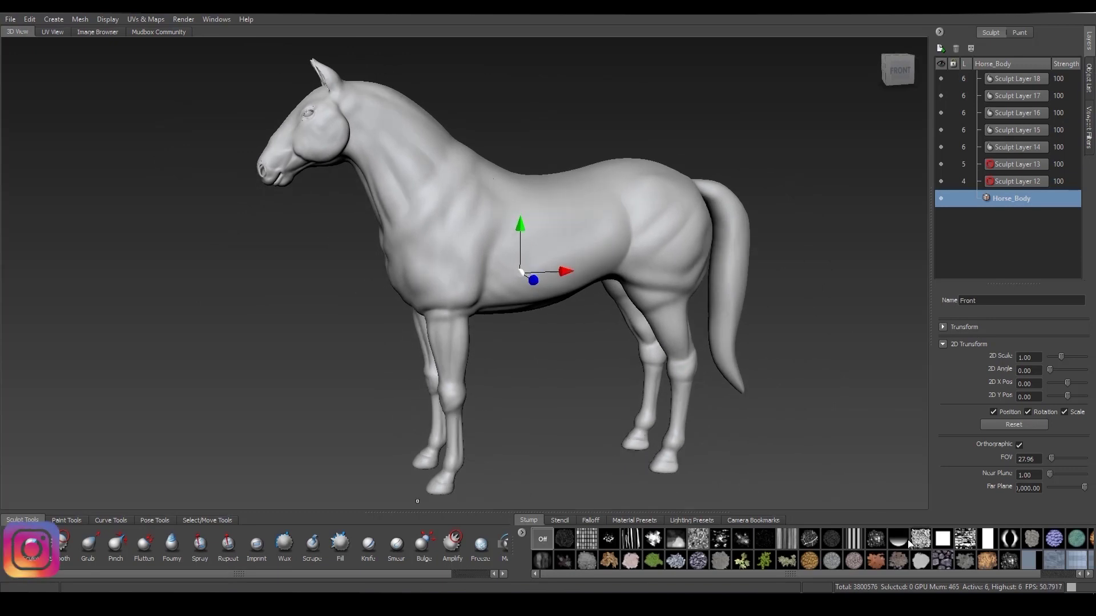
alt+drag(814, 201, 857, 114)
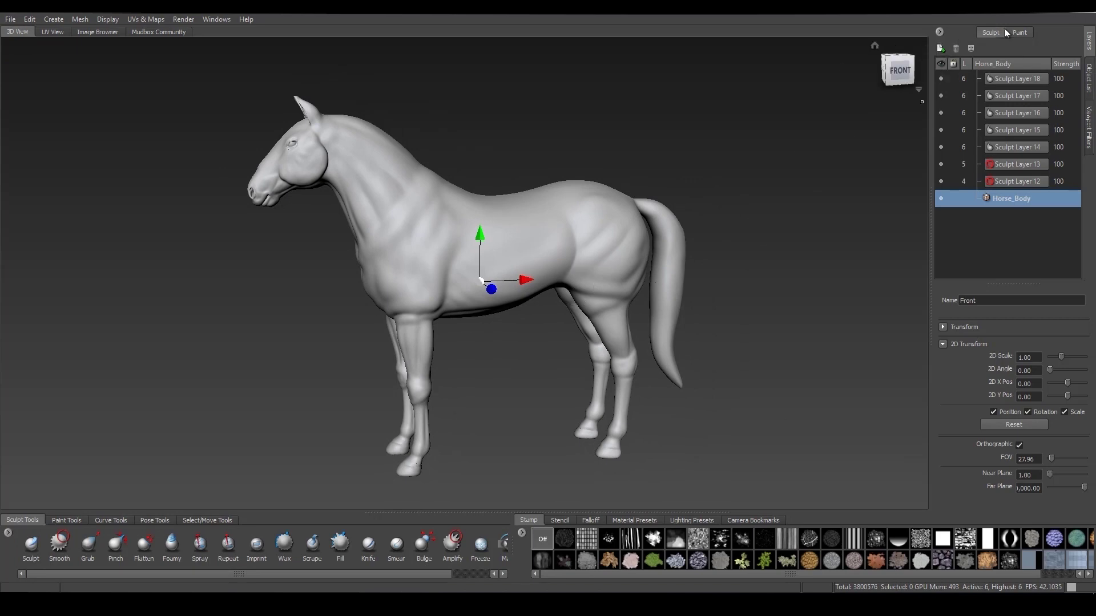
Switch Horse_Body to its paint layers, make the Diffuse channel visible and inspect the painted coat
click(1018, 32)
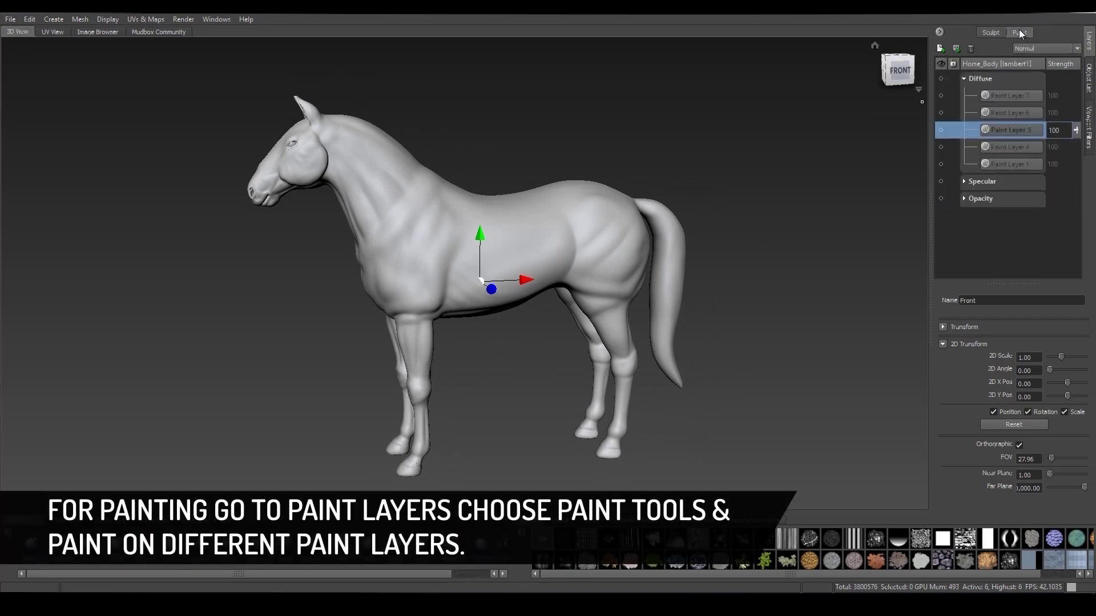
click(940, 79)
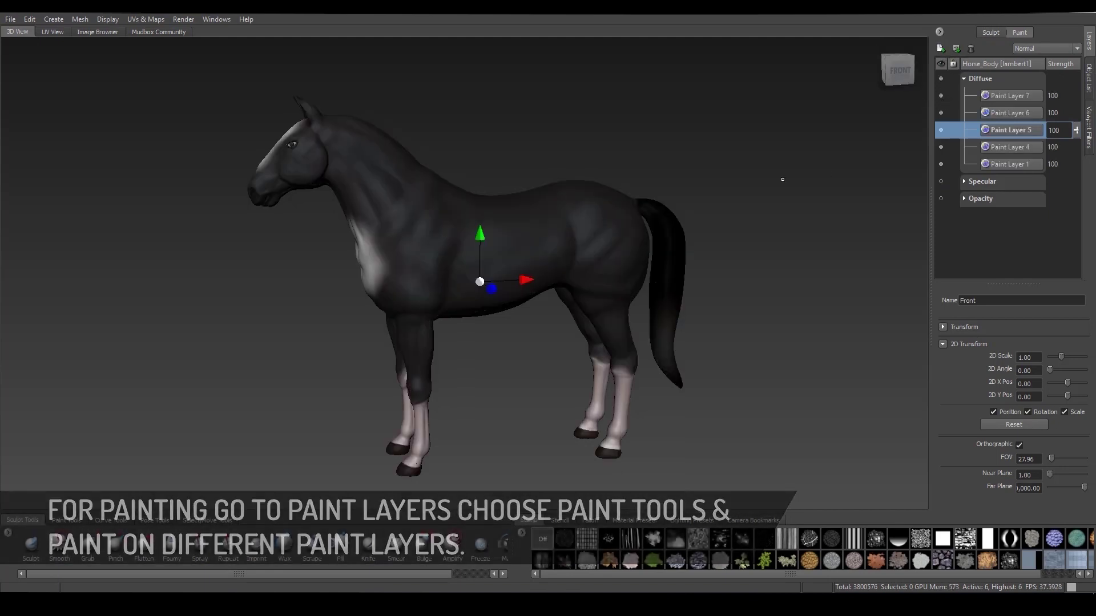
scroll(783, 179, up, 3)
alt+drag(758, 147, 563, 200)
alt+middle_drag(564, 200, 594, 95)
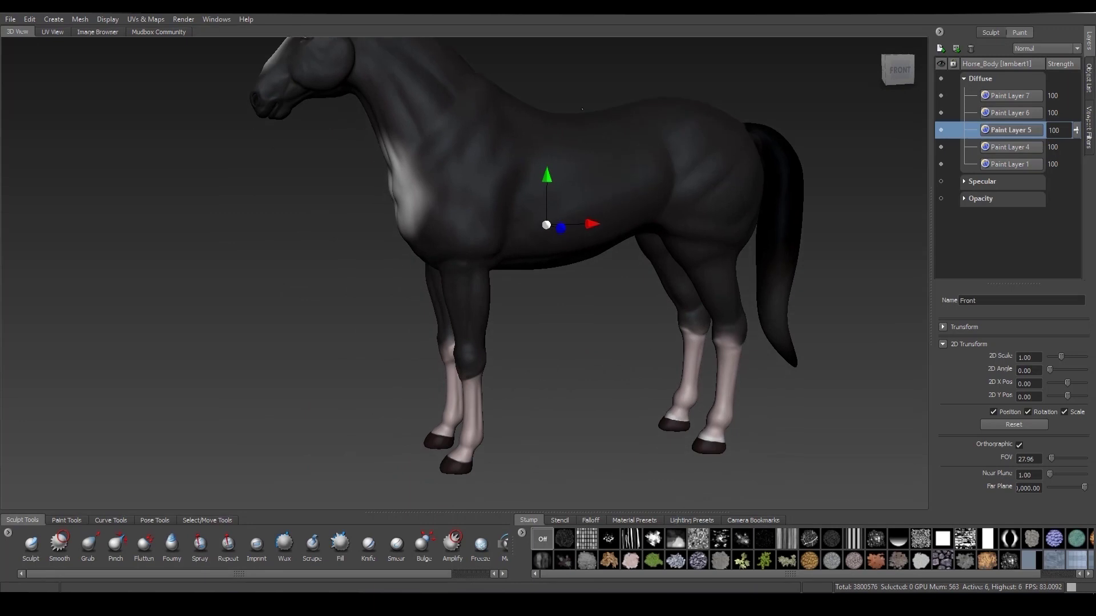
alt+drag(593, 94, 569, 128)
alt+middle_drag(569, 127, 568, 120)
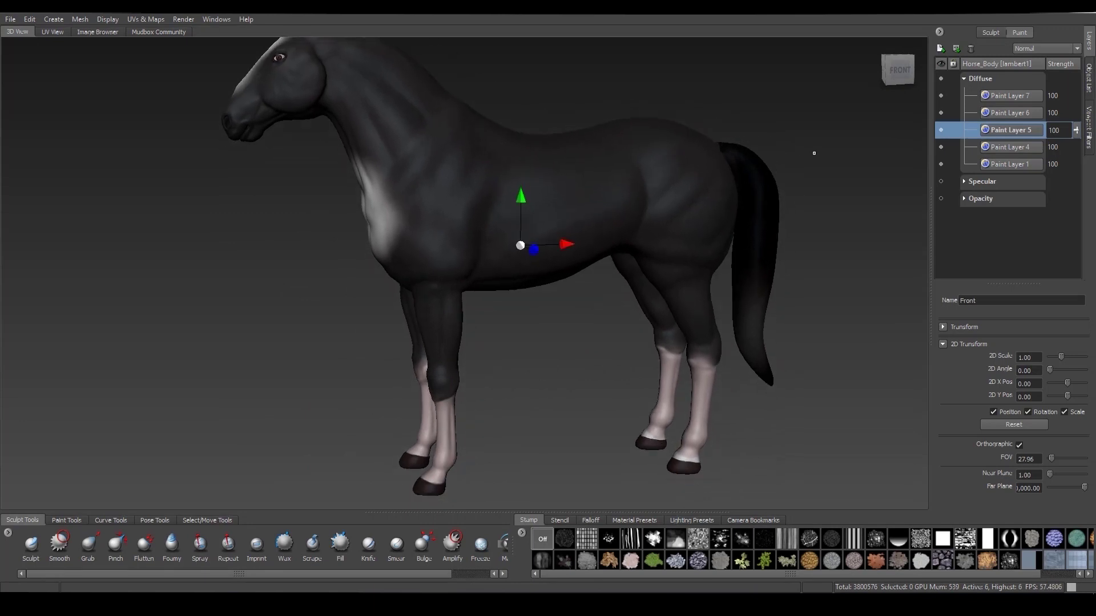
alt+right_drag(814, 153, 615, 103)
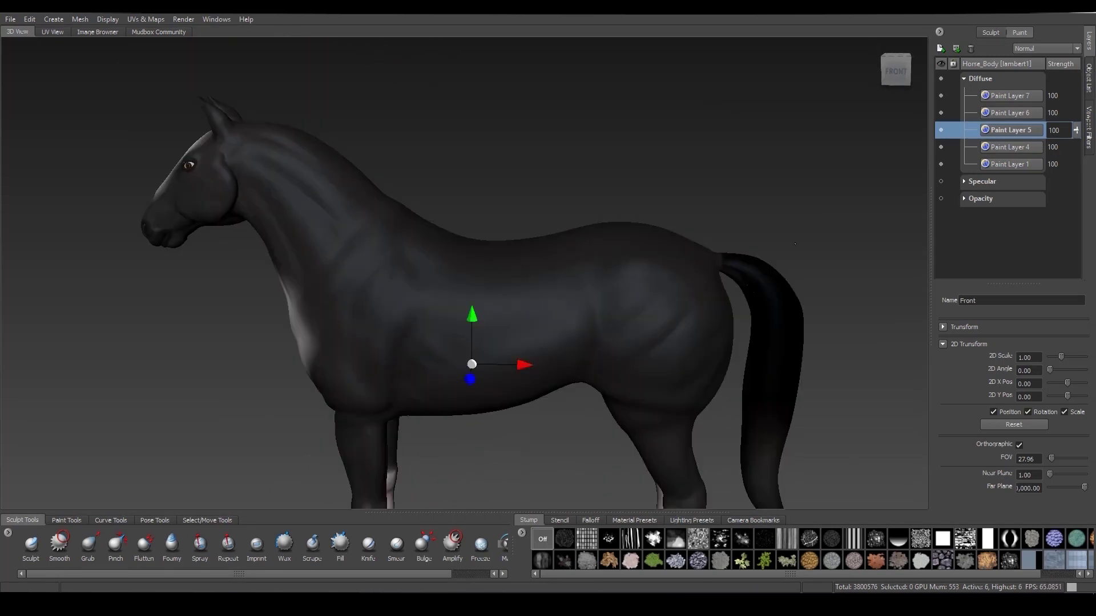
alt+right_drag(615, 102, 502, 134)
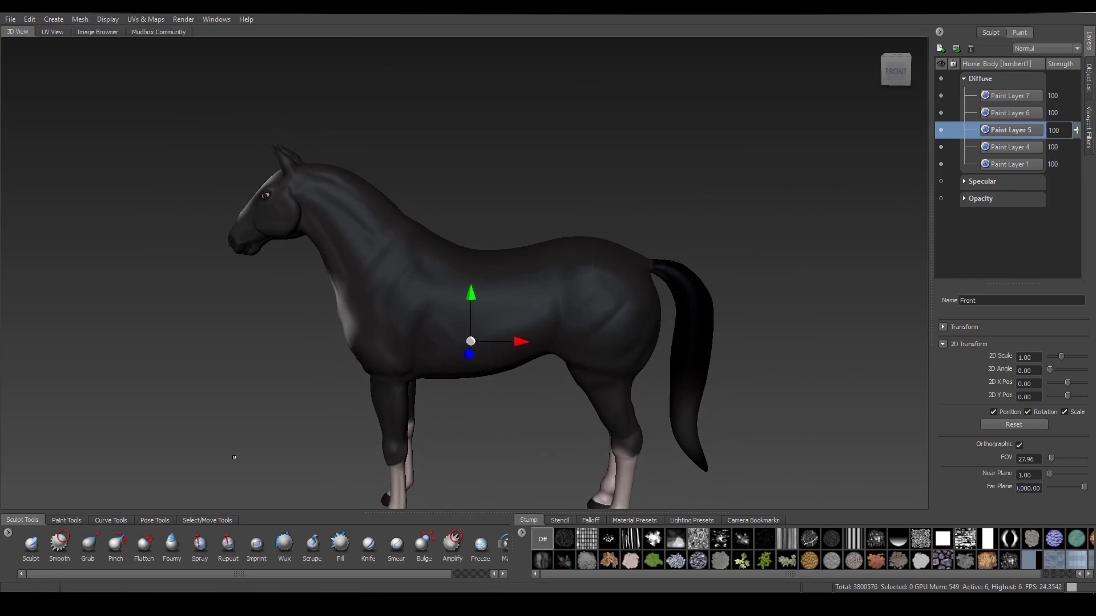
Choose the Paint Brush and sample its colour from the dark coat on the horse's back
click(63, 520)
click(37, 545)
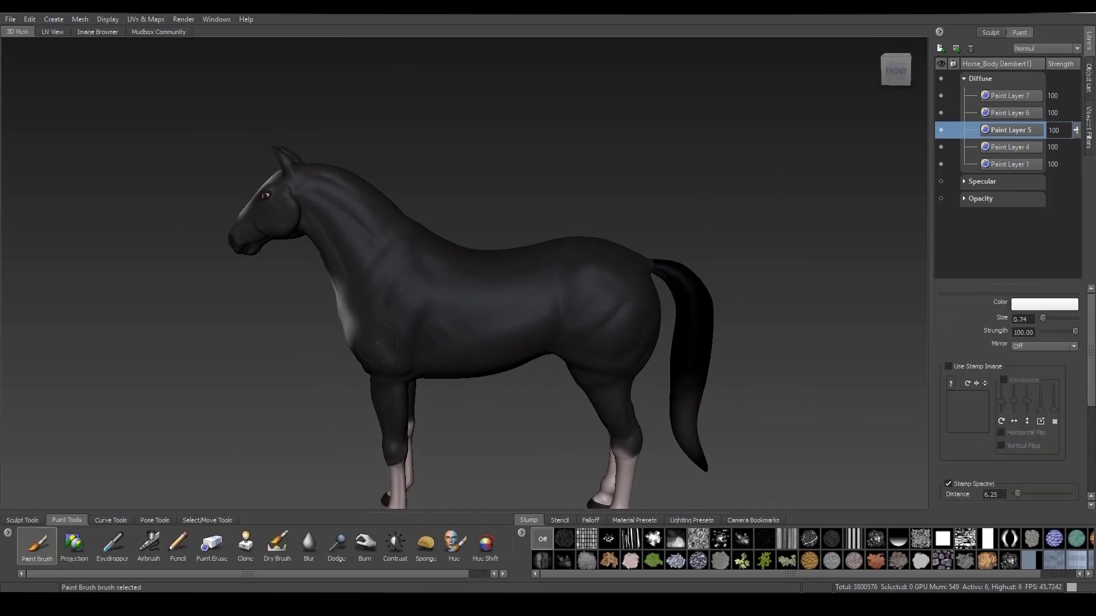
alt+drag(315, 313, 474, 300)
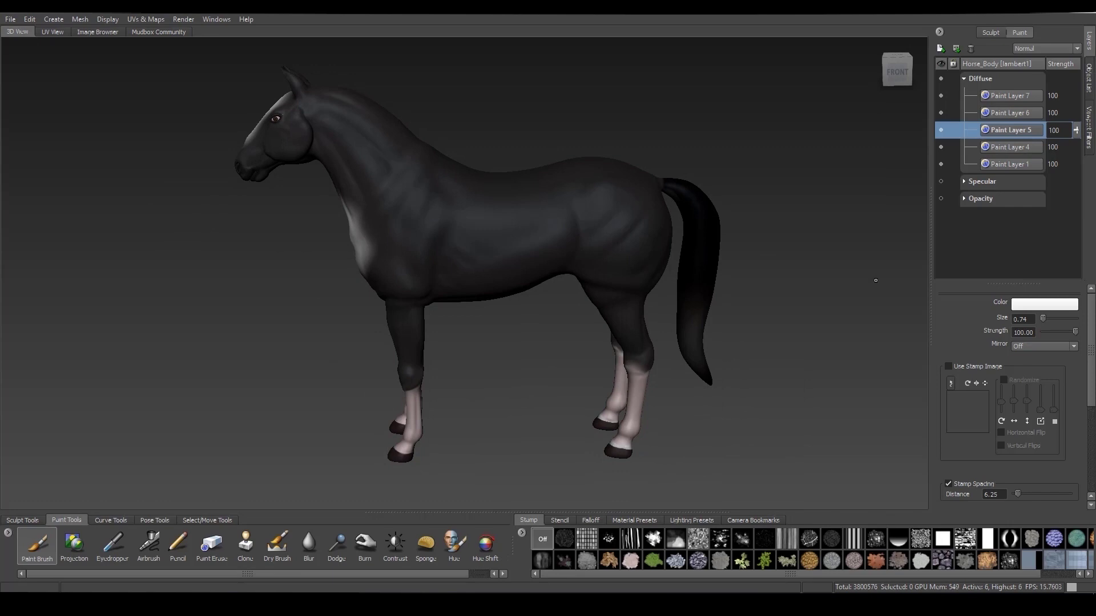
click(1019, 305)
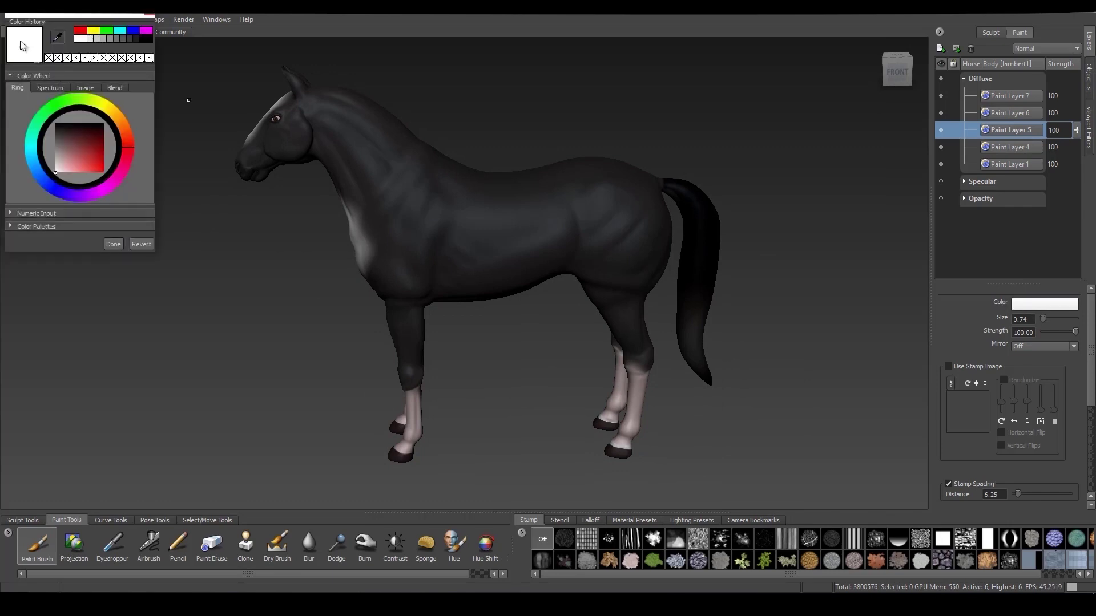
click(60, 41)
click(449, 189)
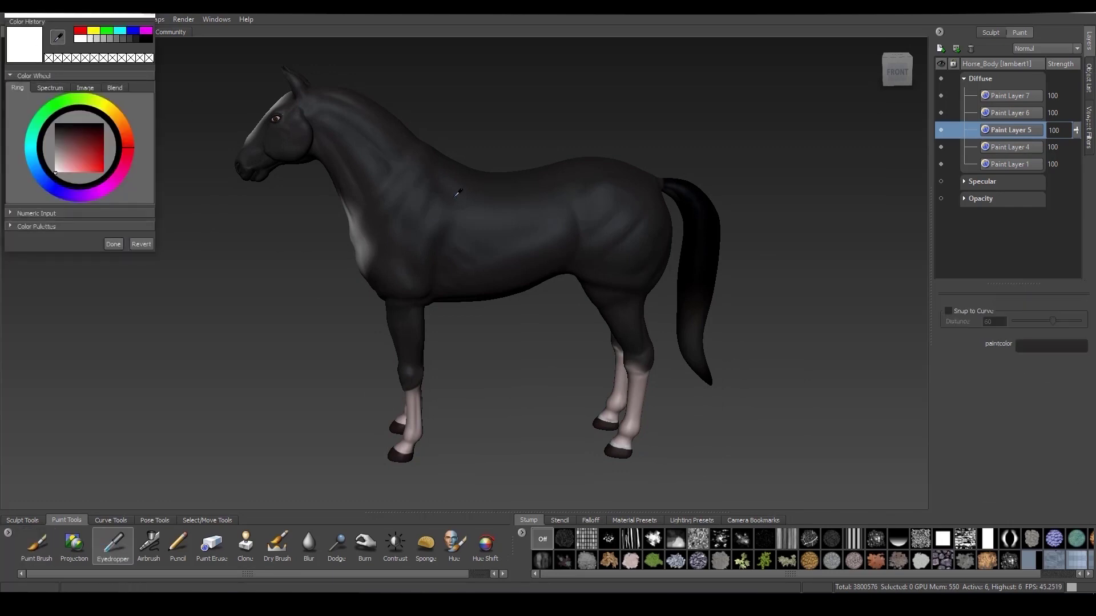
click(113, 244)
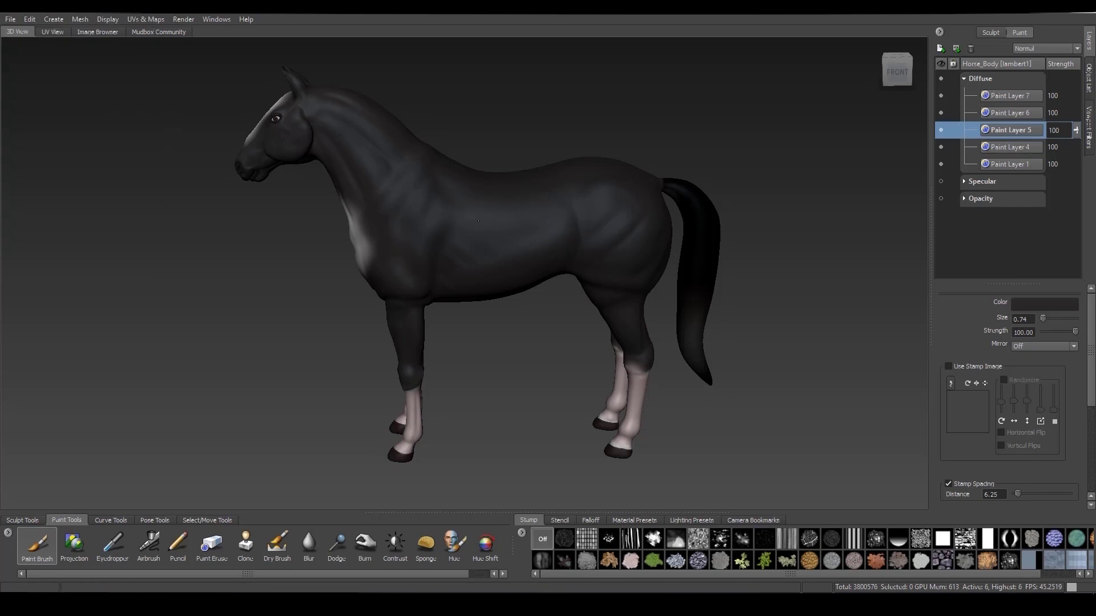
Set the Paint Brush colour to white and paint an oval patch on the horse's flank on Paint Layer 5
scroll(507, 239, up, 2)
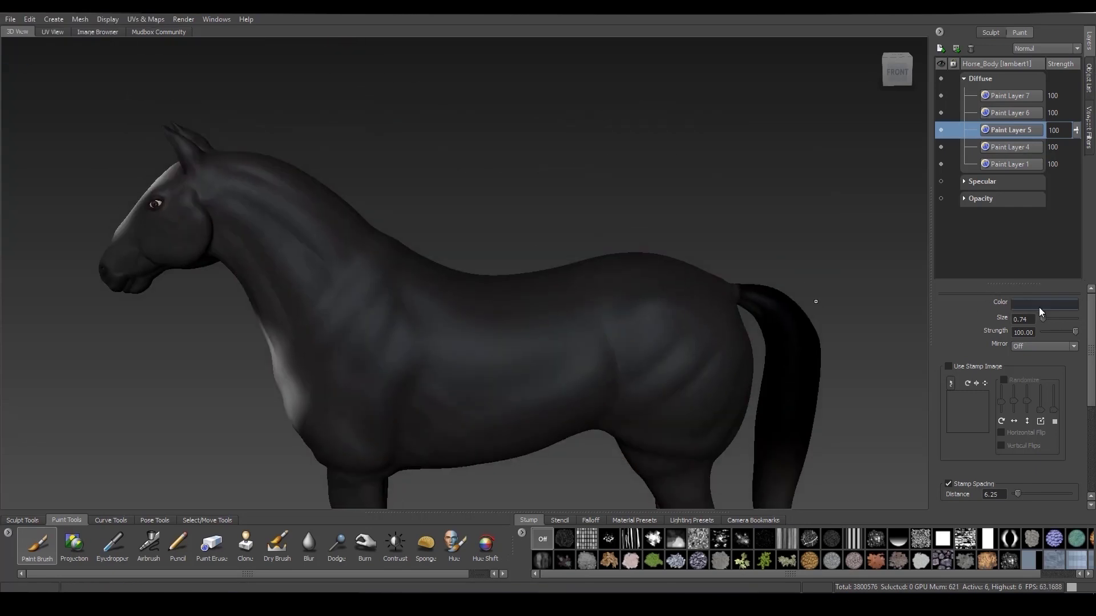
click(1040, 304)
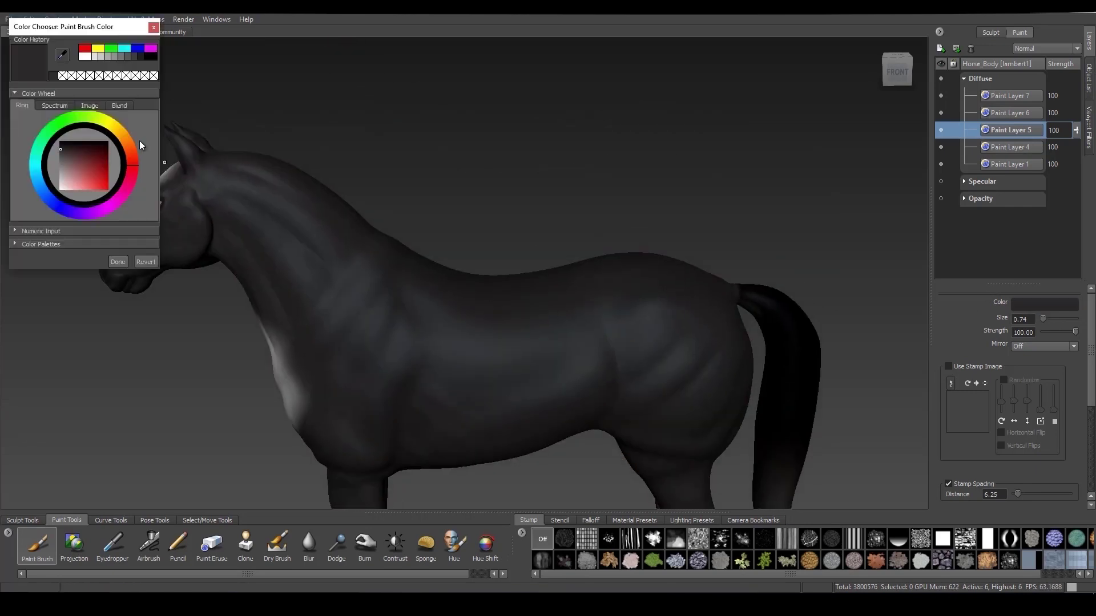
click(60, 189)
click(112, 261)
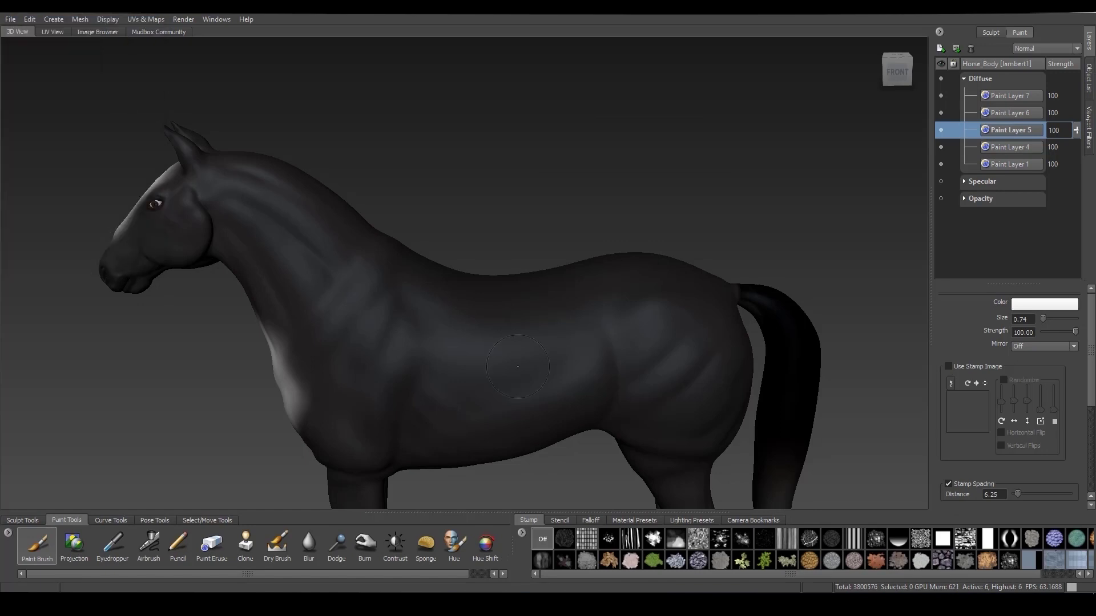
mouse_move(521, 361)
mouse_down()
mouse_move(516, 345)
mouse_move(499, 364)
mouse_up()
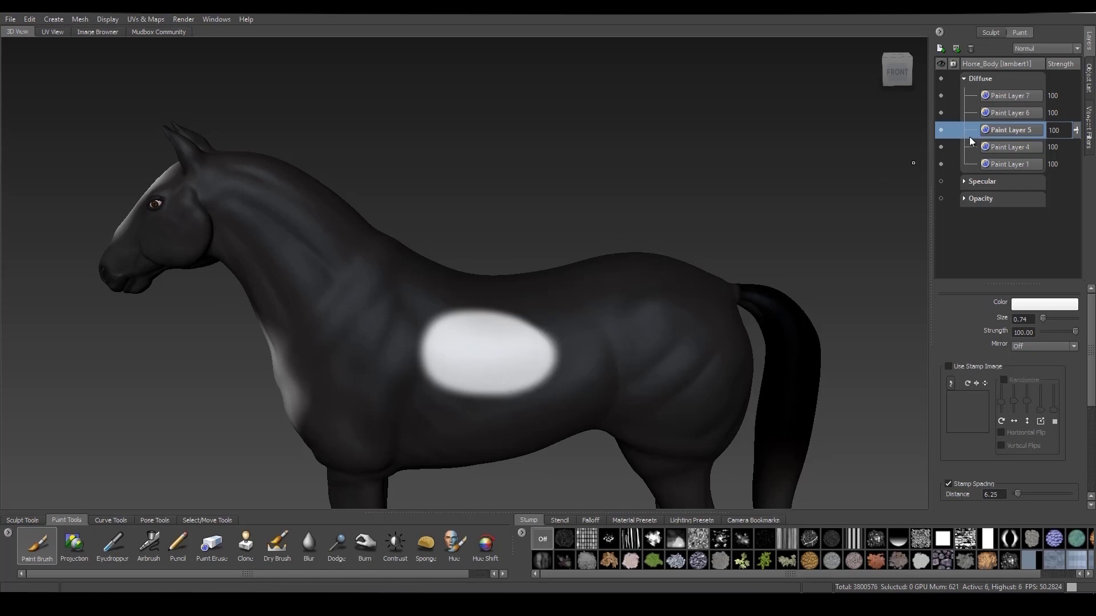
Toggle the visibility of Paint Layer 5 off and on to check what it contributes to the coat
click(940, 133)
click(941, 133)
click(941, 133)
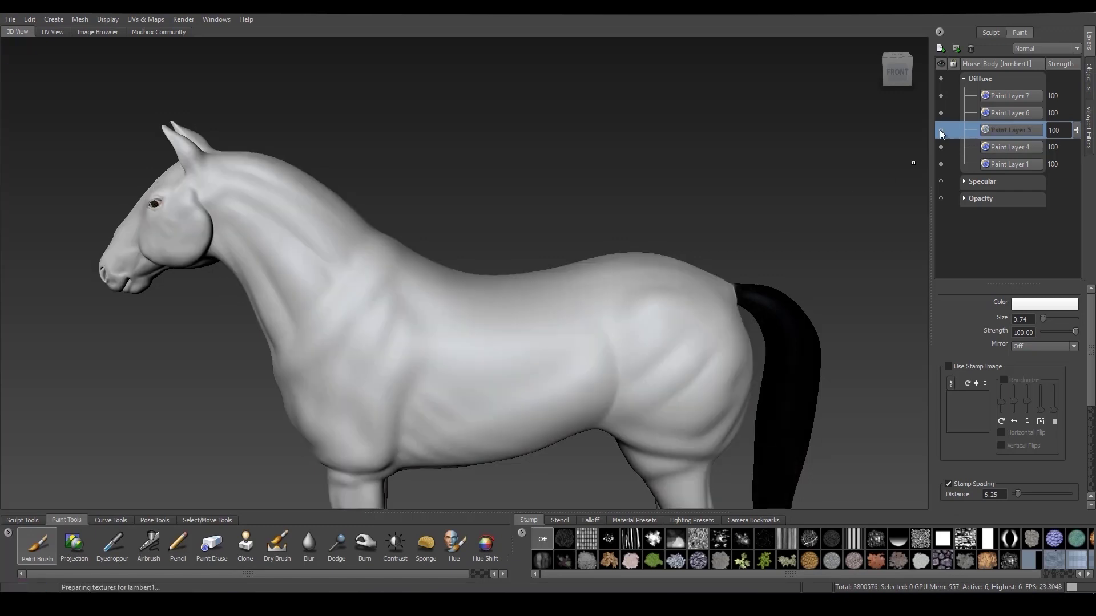
click(940, 133)
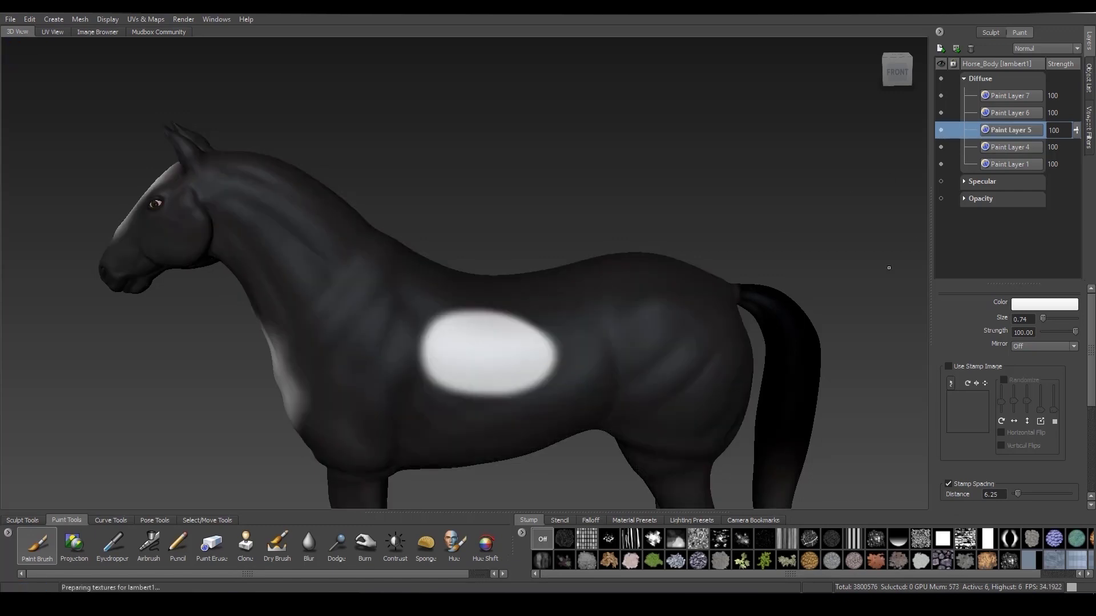
click(941, 130)
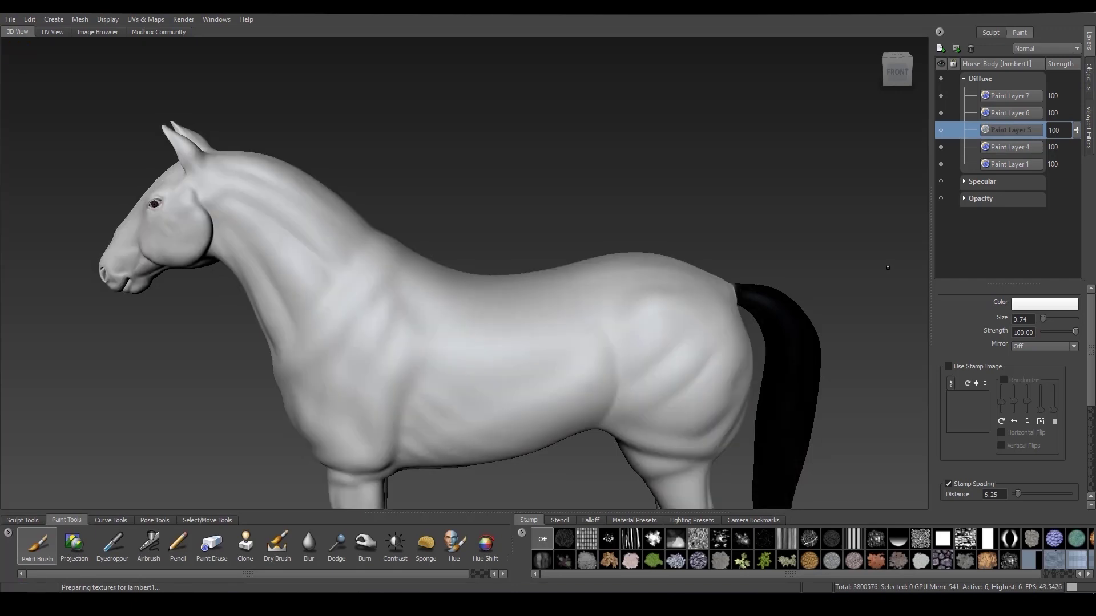
click(941, 130)
click(941, 130)
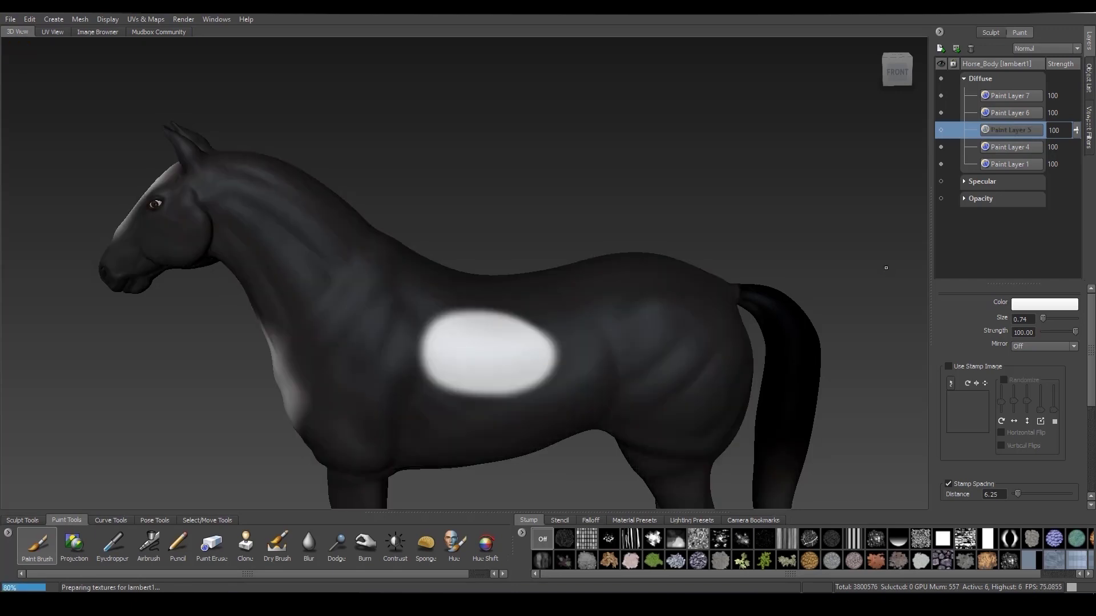
click(940, 130)
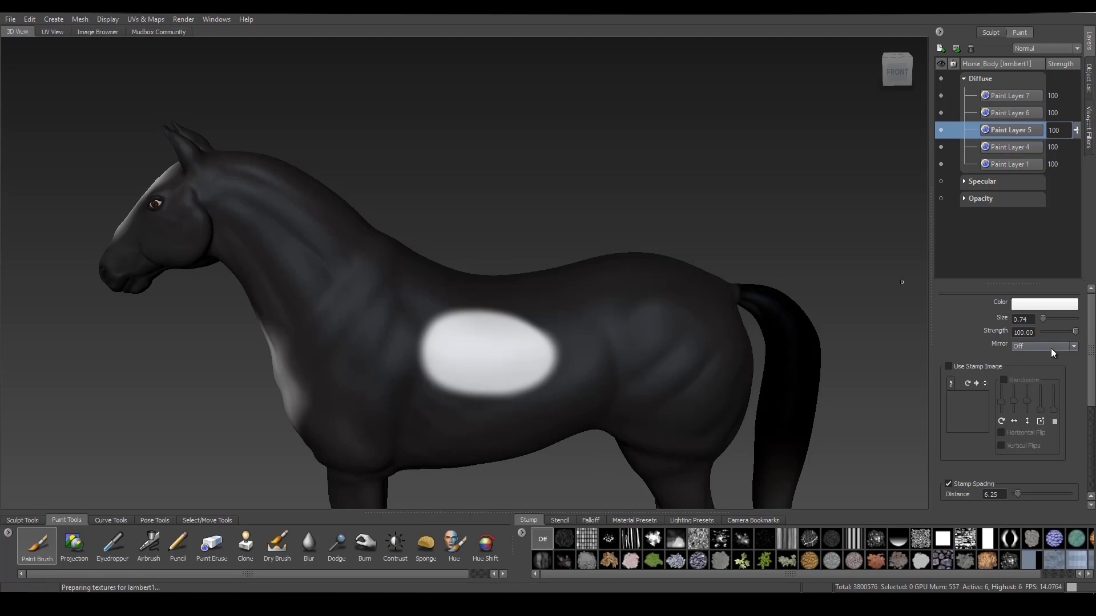
Sample the dark coat colour for the Paint Brush and paint over the white oval patch on the horse's flank
click(1045, 304)
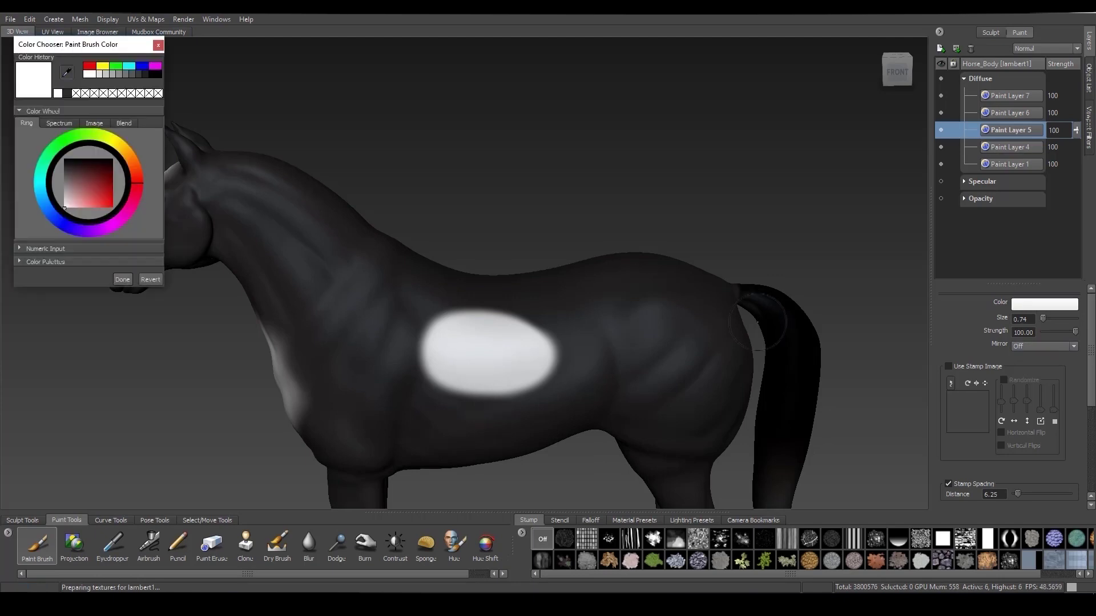
click(63, 73)
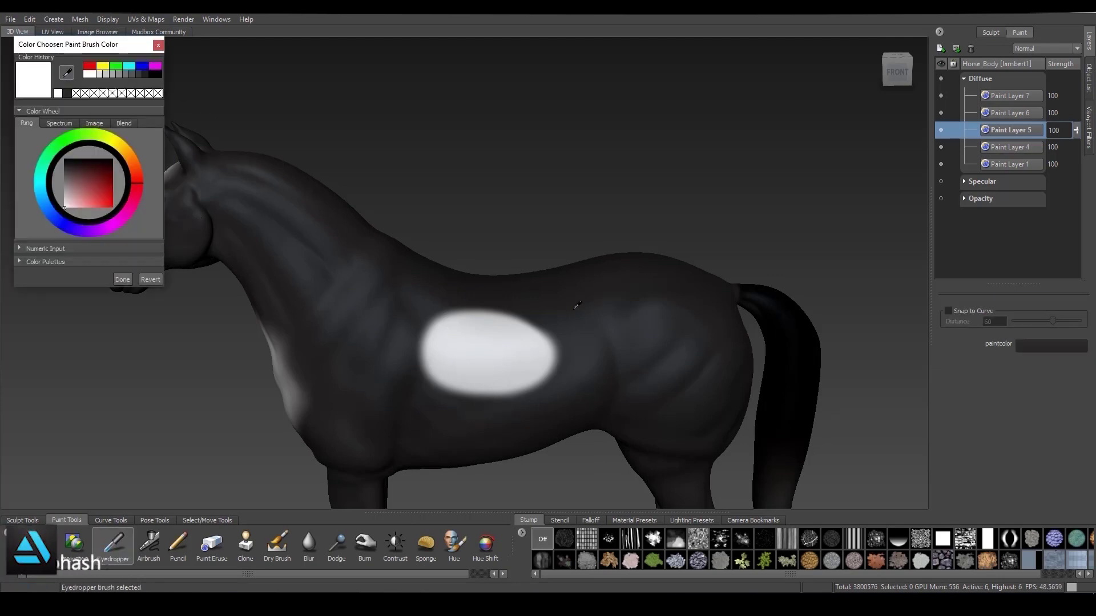
click(588, 343)
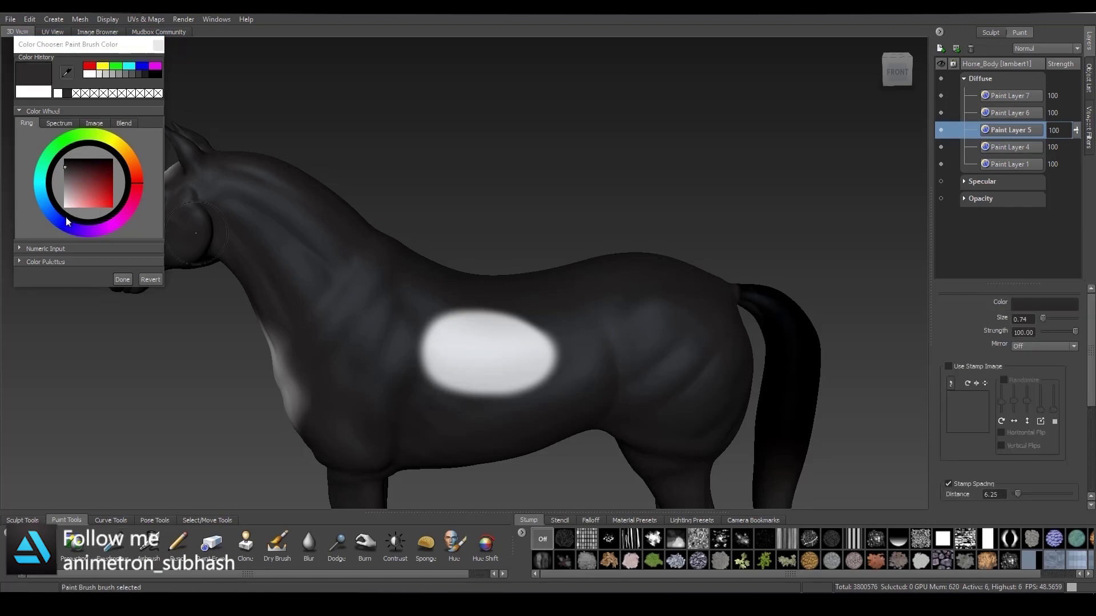
click(121, 278)
mouse_move(471, 364)
mouse_down()
mouse_move(451, 360)
mouse_move(516, 322)
mouse_up()
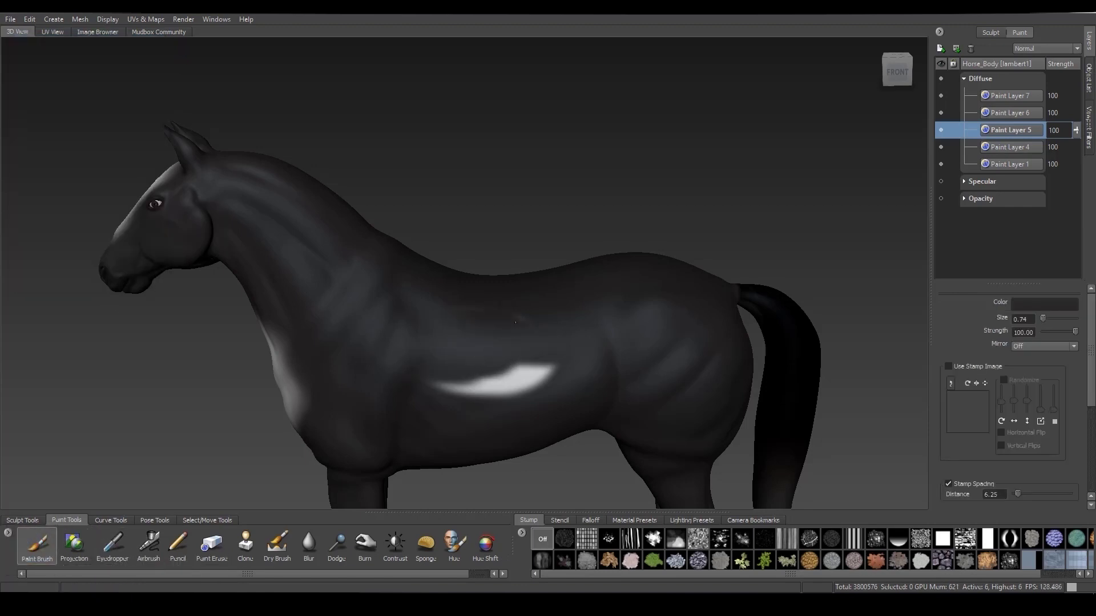
drag(440, 337, 513, 390)
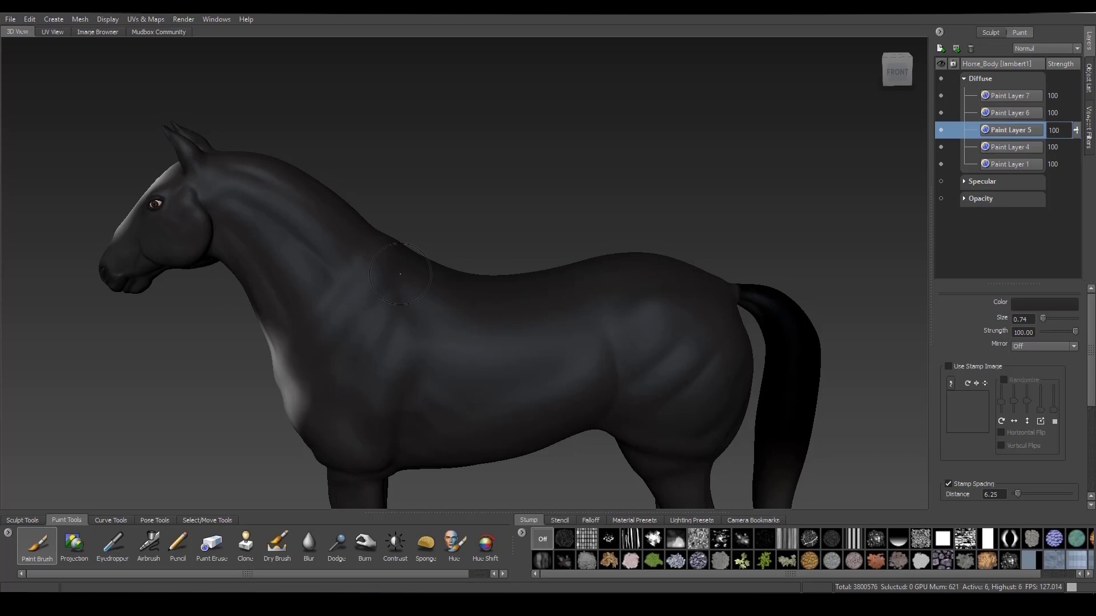
Inspect the repainted coat across the whole horse, from head to hooves
alt+right_drag(400, 274, 444, 297)
alt+middle_drag(444, 297, 440, 194)
alt+drag(728, 258, 739, 249)
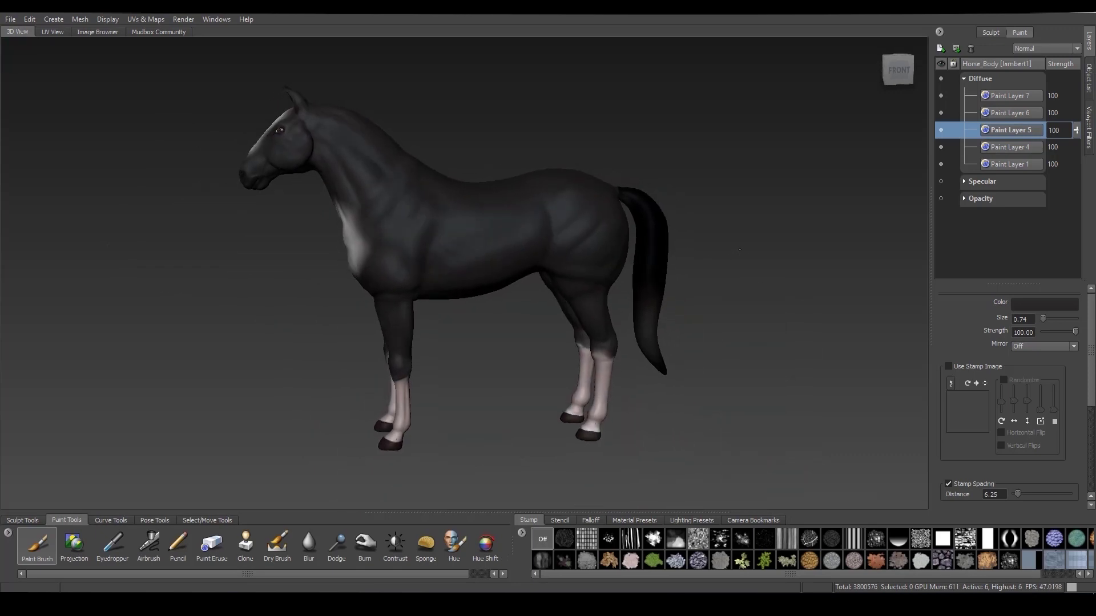
alt+right_drag(742, 253, 798, 247)
alt+middle_drag(799, 248, 797, 259)
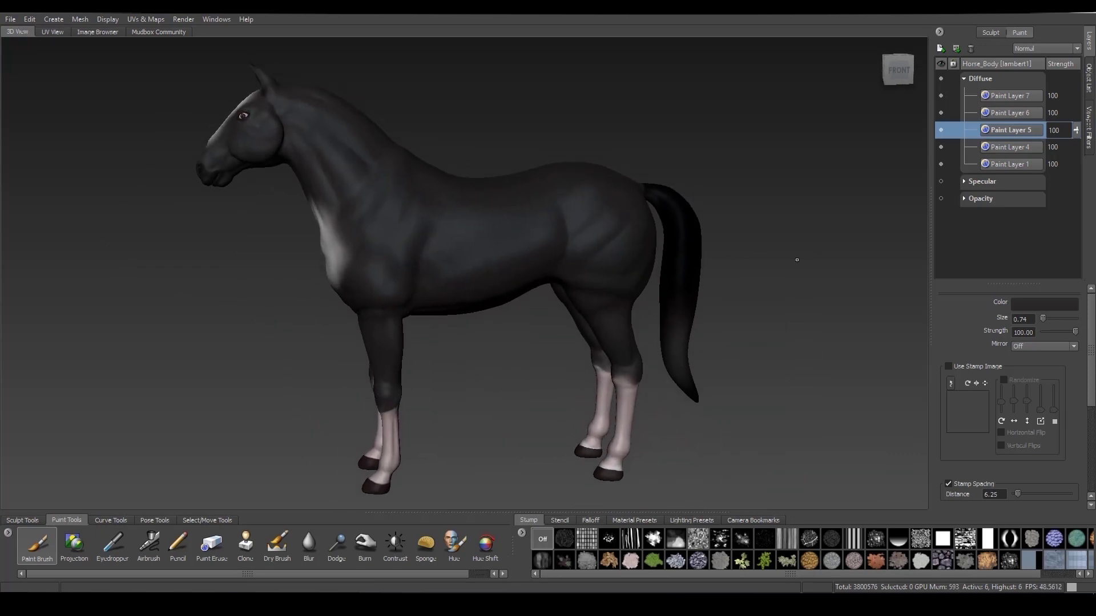
alt+drag(376, 182, 400, 176)
alt+right_drag(400, 175, 388, 166)
Start a new texture map extraction with Transfer Paint Layers, Ambient Occlusion, Vector Displacement, Displacement and Normal Map all included
click(149, 19)
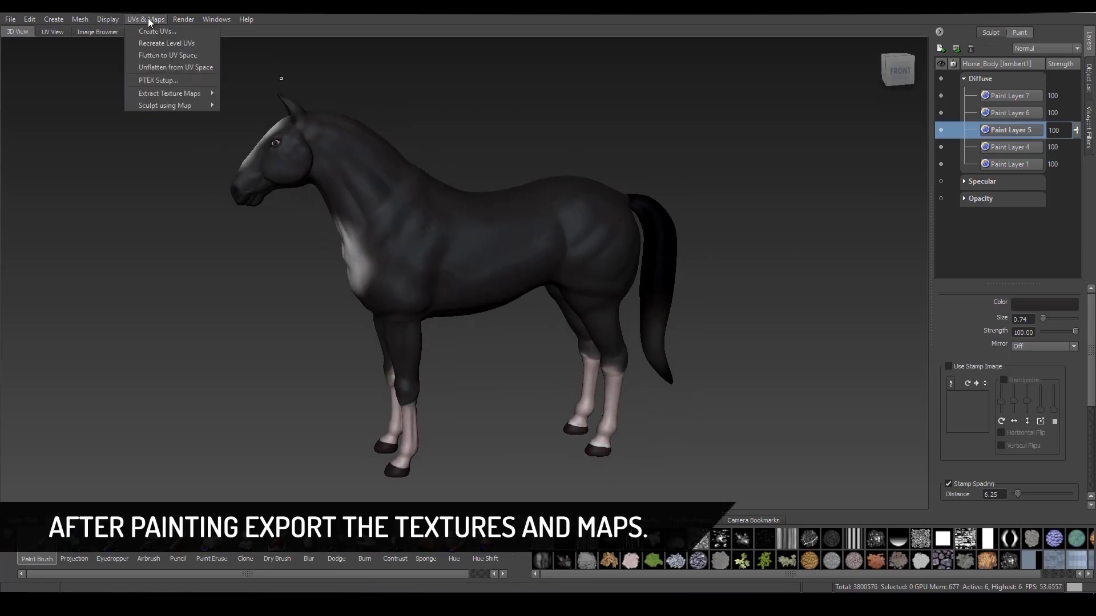
mouse_move(169, 94)
click(252, 94)
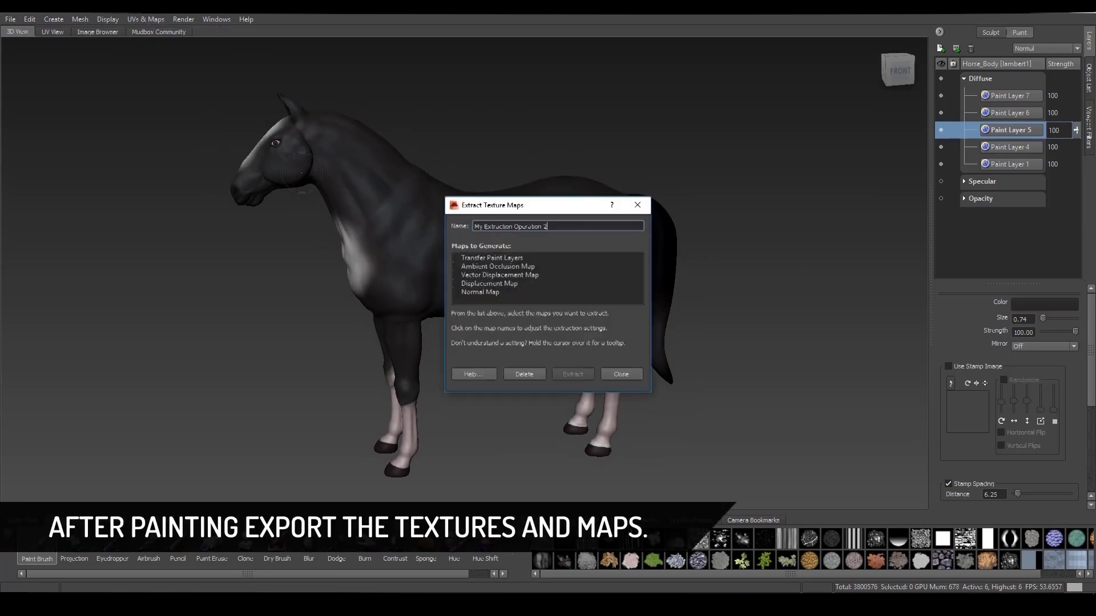
click(457, 257)
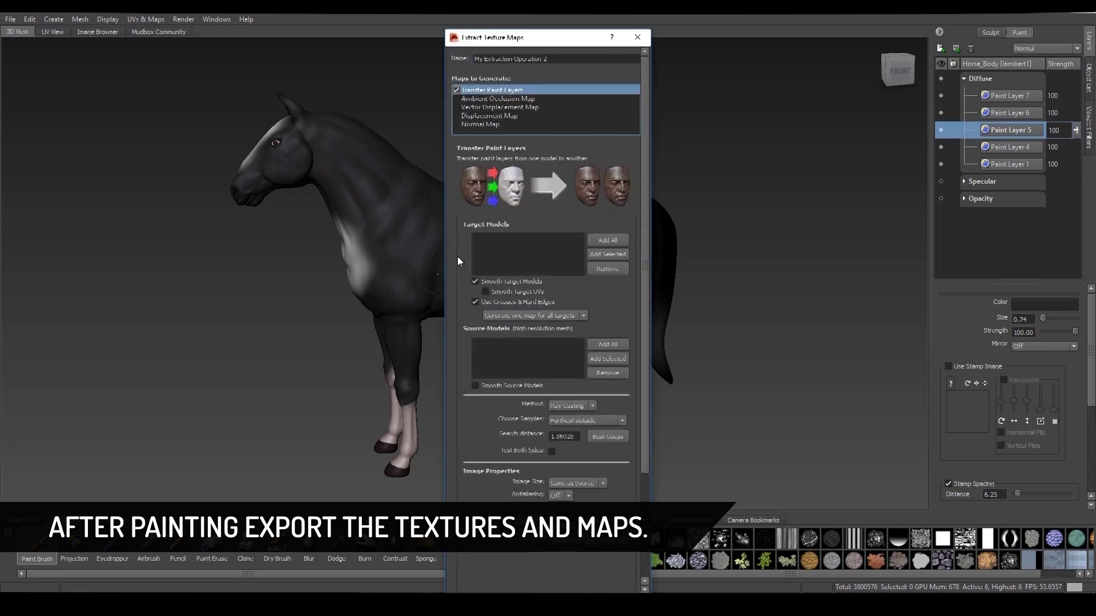
click(456, 98)
click(456, 107)
click(456, 116)
click(456, 124)
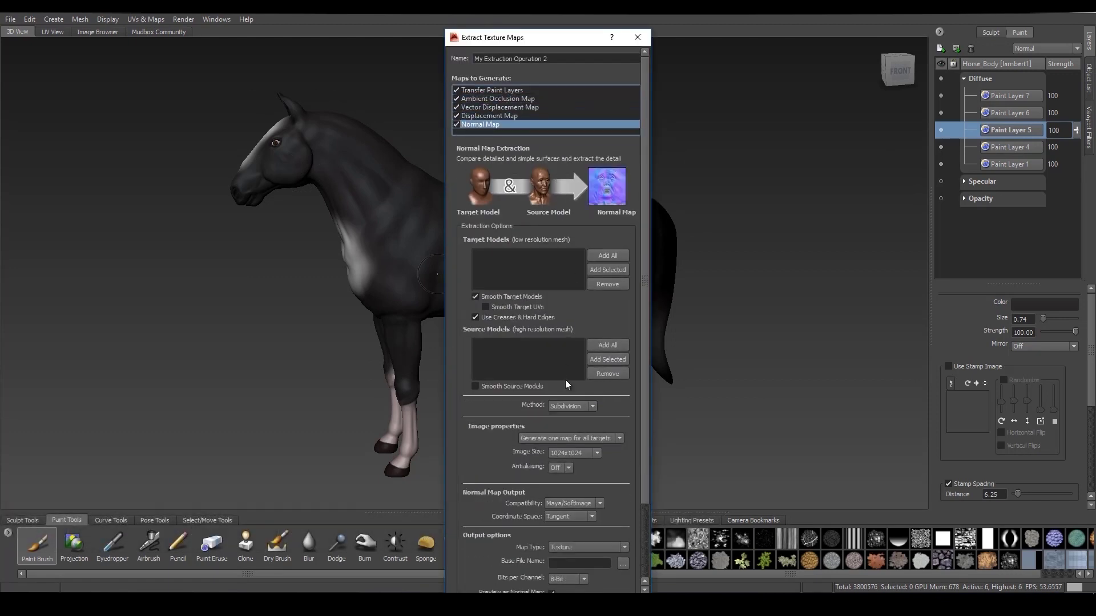
Set the Normal Map extraction's image size to 8192x8192 and its antialiasing to 8X
scroll(565, 379, down, 2)
scroll(577, 76, up, 2)
drag(558, 37, 532, 25)
scroll(559, 433, down, 5)
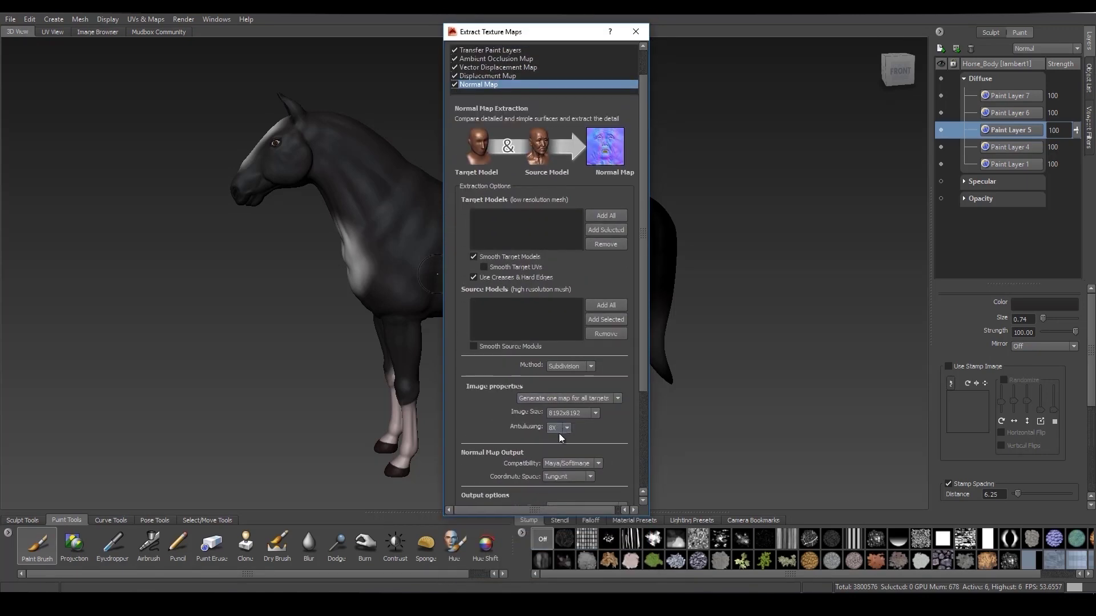
scroll(548, 342, up, 5)
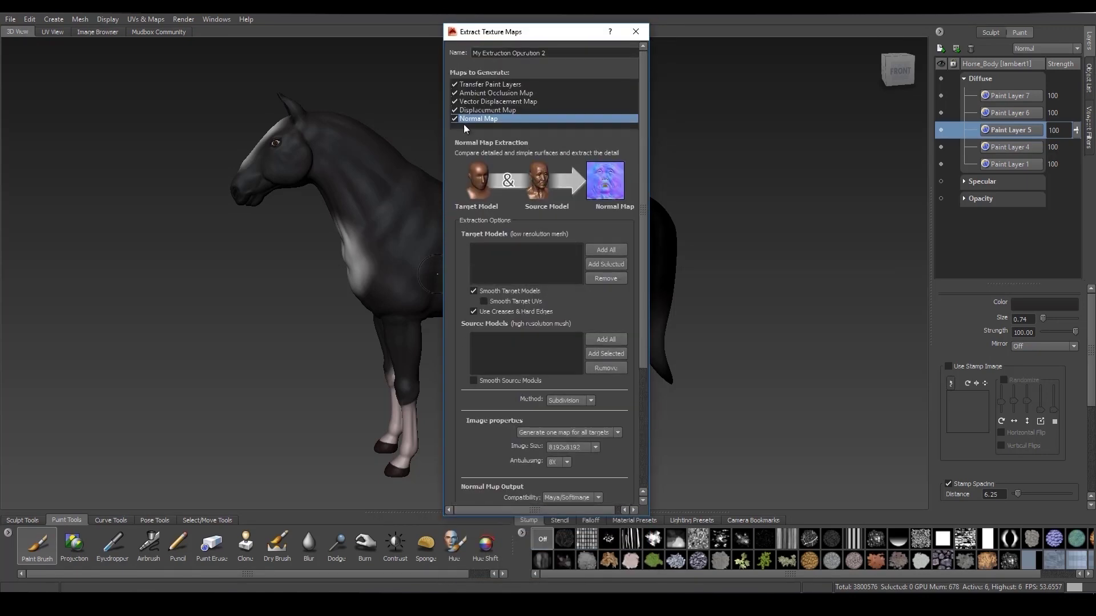
Limit the maps to generate to Transfer Paint Layers and review its extraction settings
click(457, 84)
scroll(535, 295, down, 5)
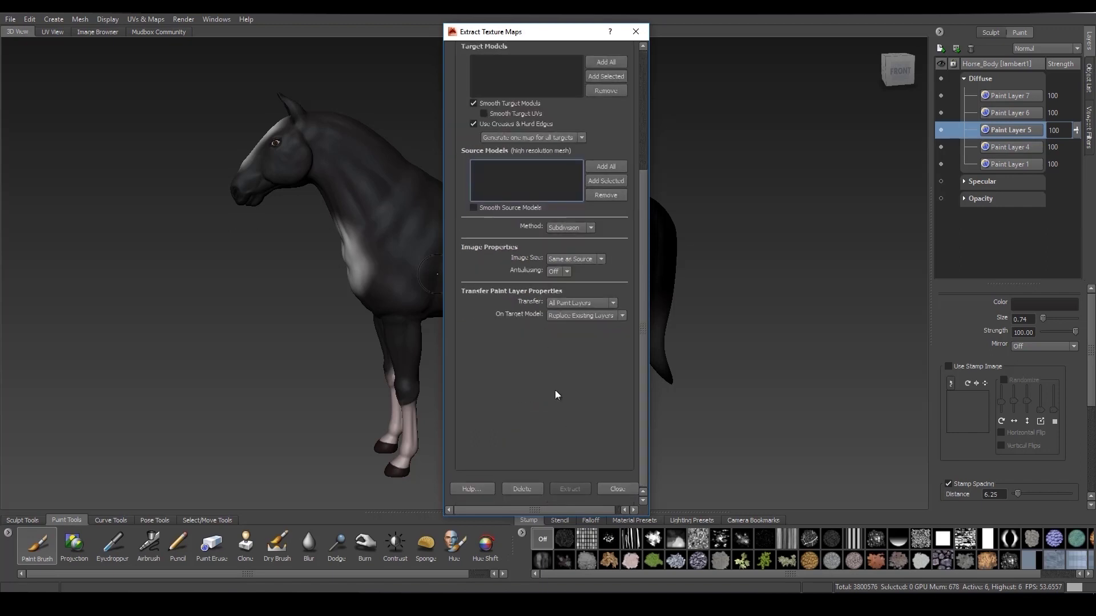
scroll(517, 182, up, 5)
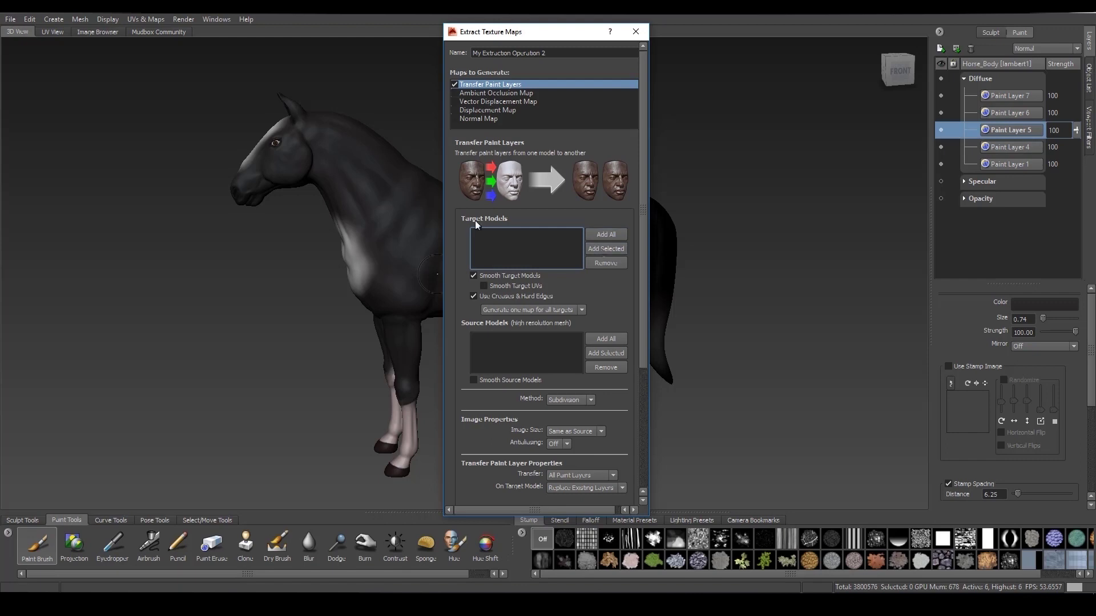
Add all models as extraction targets and remove all of them except Horse_Body
click(605, 234)
click(495, 244)
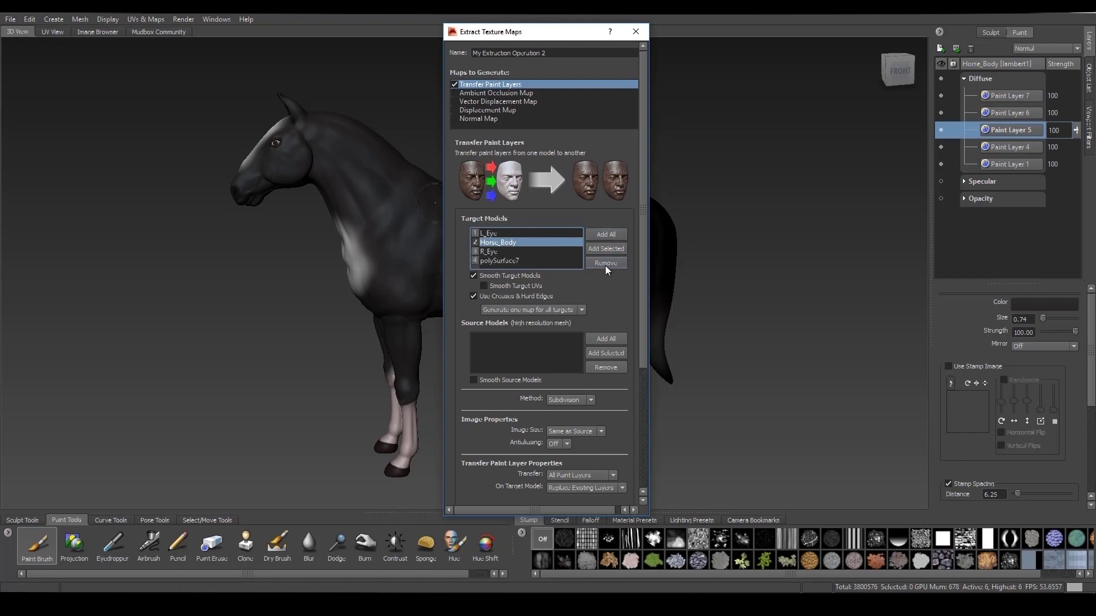
click(493, 261)
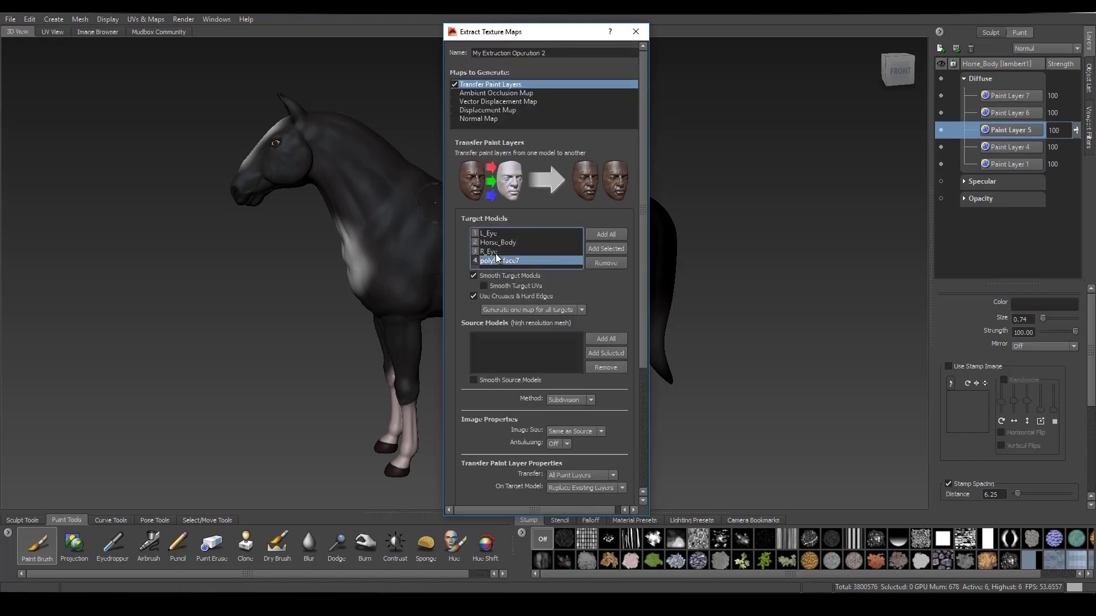
shift+click(495, 252)
click(604, 263)
click(590, 263)
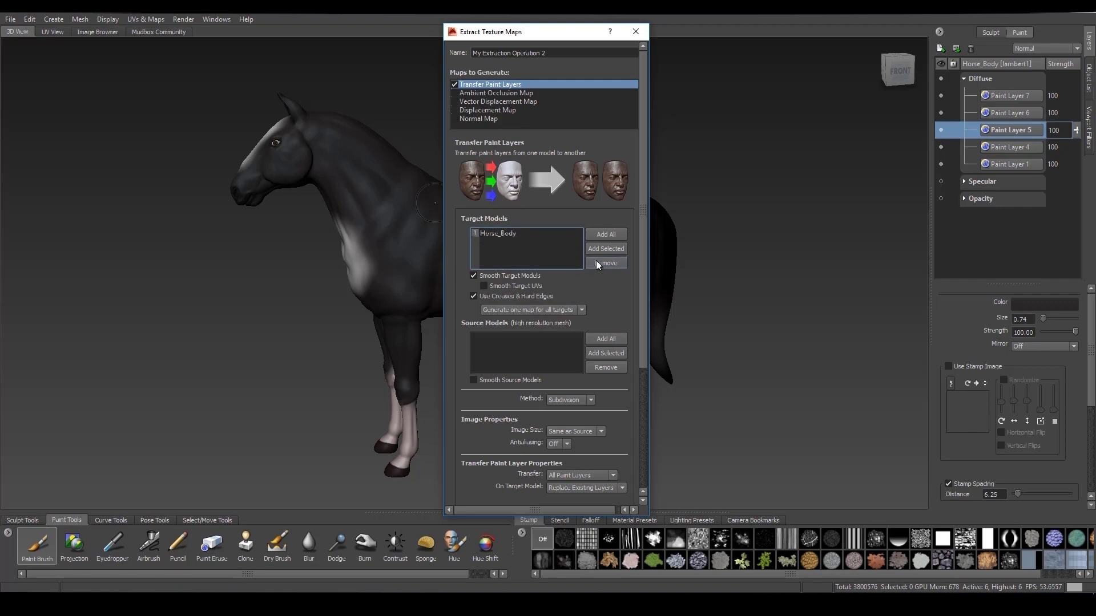
Add all models as extraction sources, remove all except polySurface7, and close the extraction setup
click(594, 339)
scroll(528, 345, down, 2)
drag(514, 333, 497, 311)
click(605, 333)
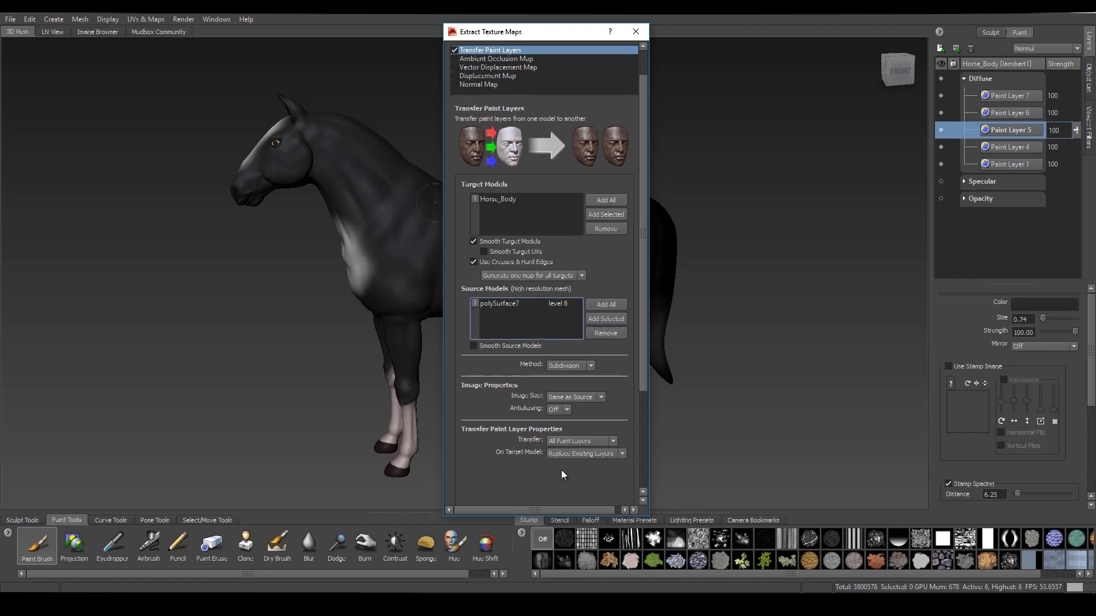
scroll(561, 474, down, 5)
click(608, 490)
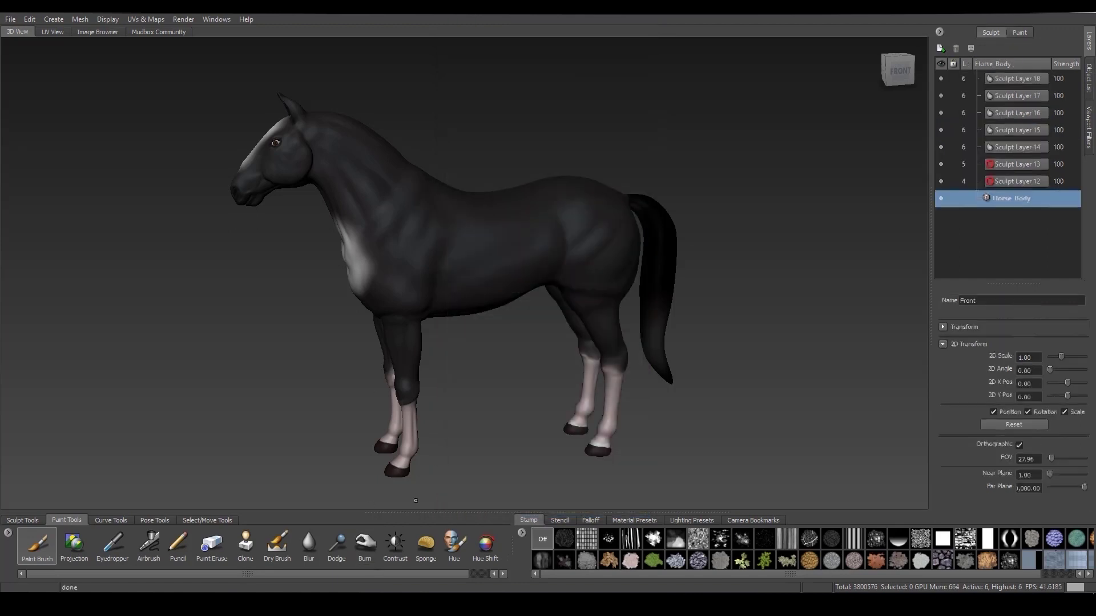
Step the horse body mesh down to subdivision level 2
scroll(562, 199, up, 3)
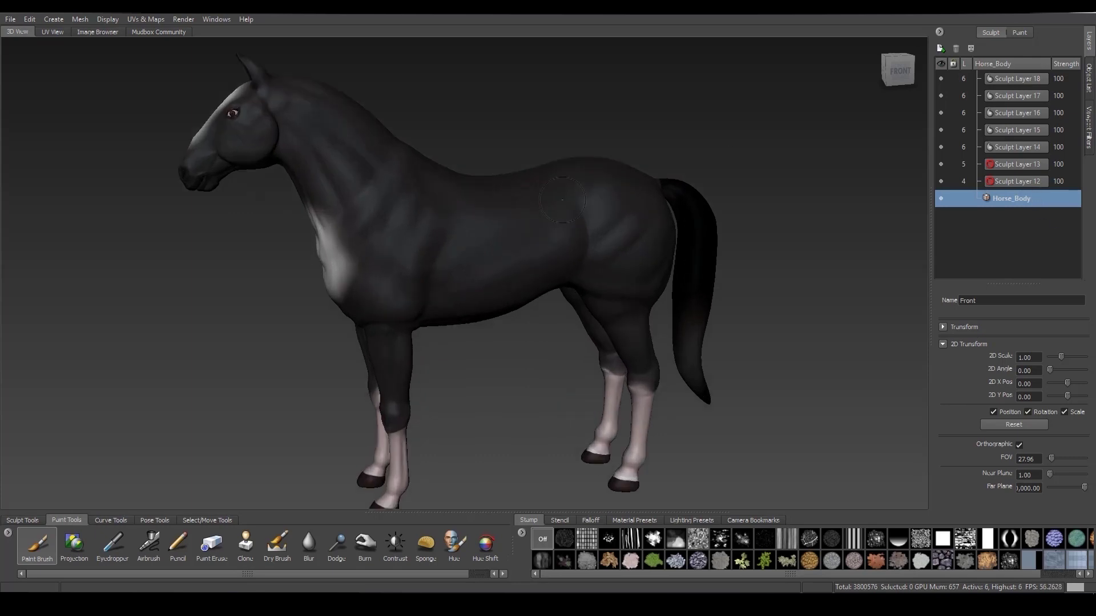
key(Page_Down)
key(Page_Down)
key(Page_Down)
key(Page_Down)
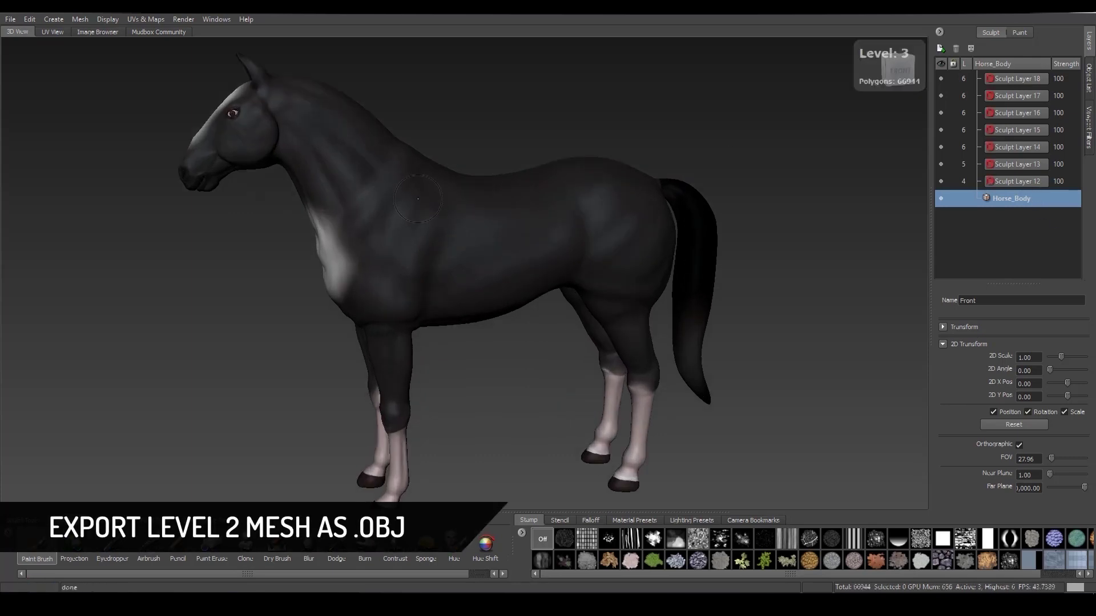
Select Horse_Body in the scene's object list and start exporting it to the Horse_Modeling\assets folder on drive D
click(1088, 78)
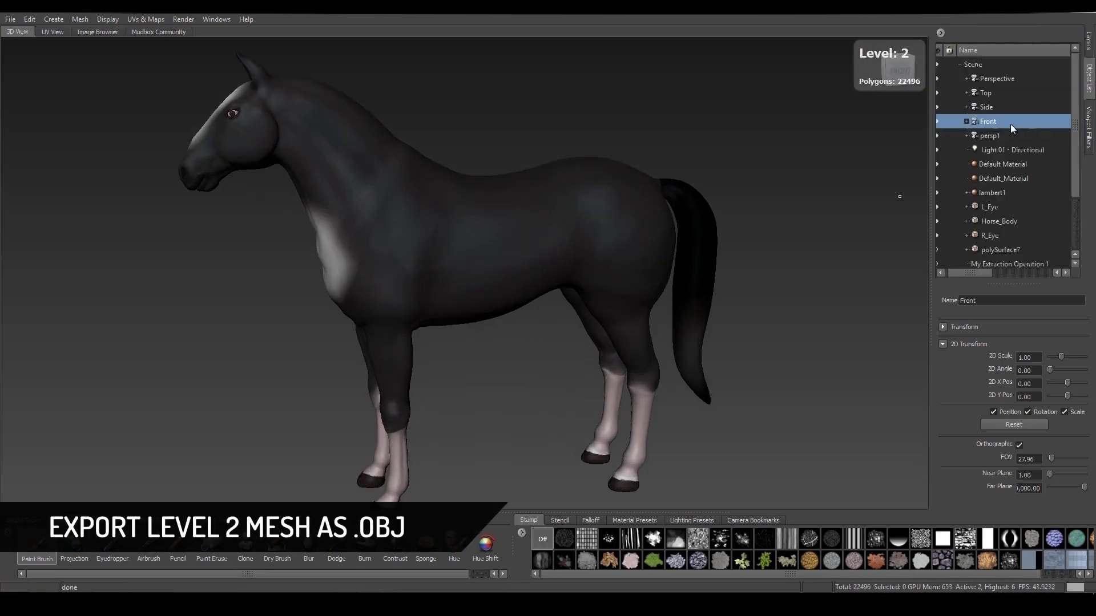
click(999, 221)
click(11, 18)
click(46, 177)
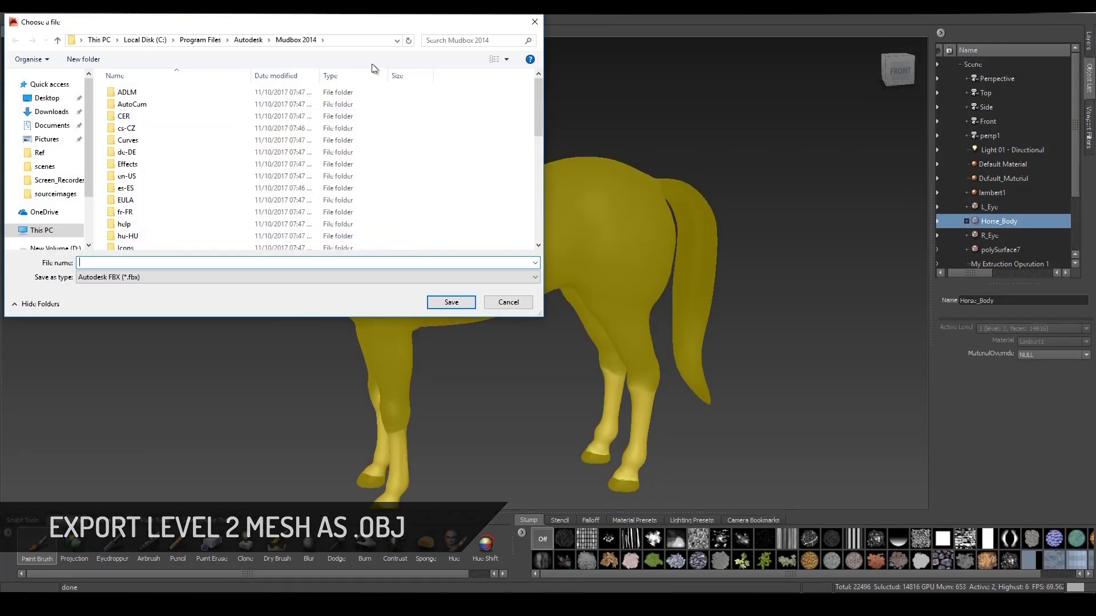
scroll(90, 187, down, 2)
click(54, 171)
double_click(134, 176)
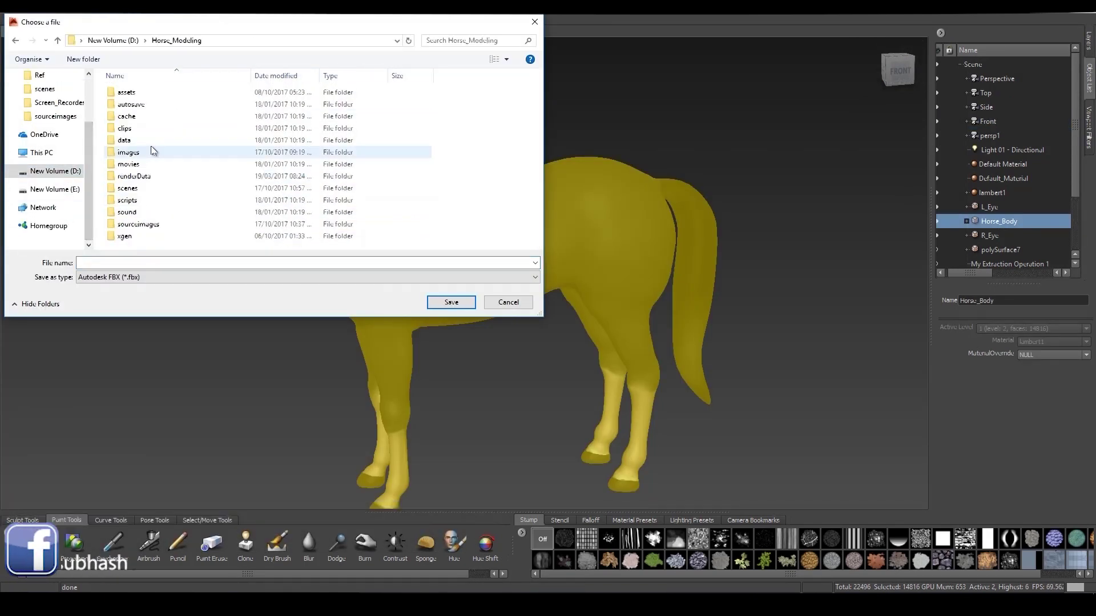
double_click(126, 92)
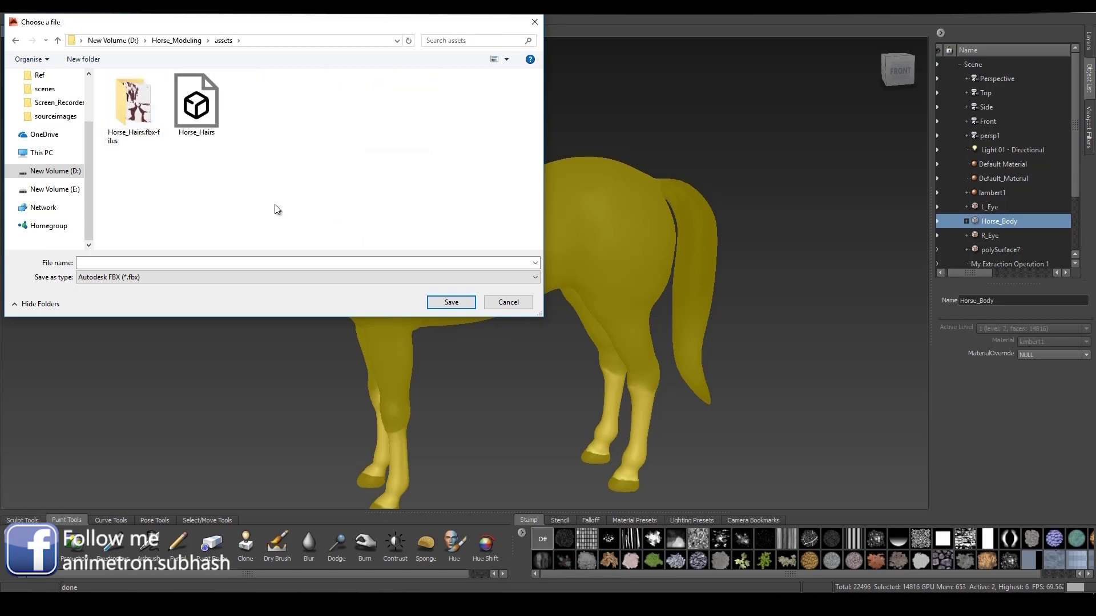
Set the export type to Object files (*.obj) and save the mesh under the existing file name horse
click(273, 277)
click(274, 303)
click(214, 125)
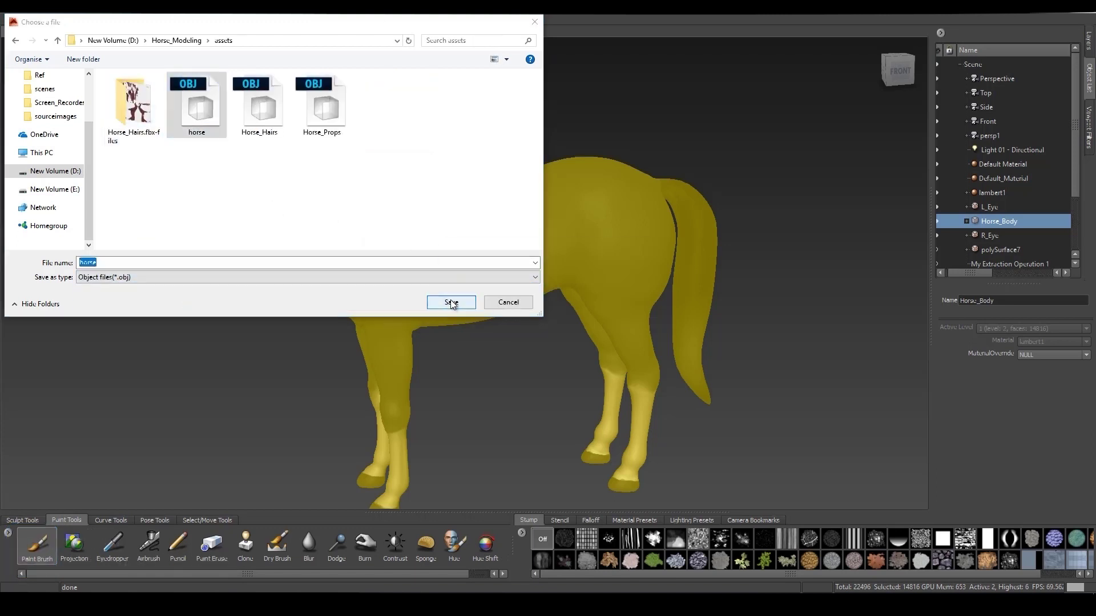
click(451, 303)
click(581, 303)
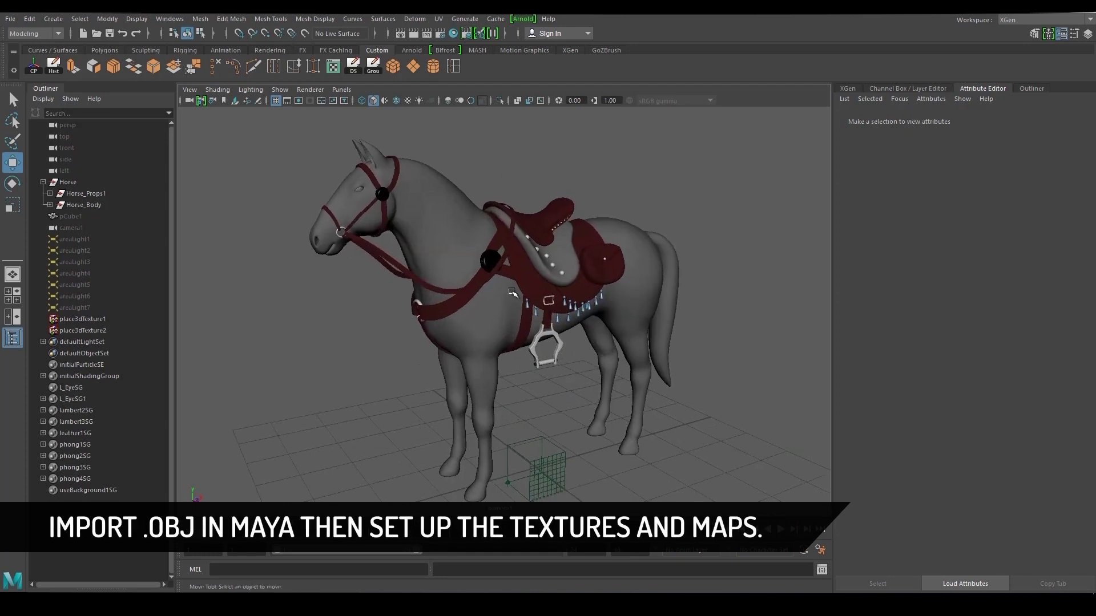
Switch to Maya and examine the image file connected to the Color of the horse body's lambert2 material
click(473, 257)
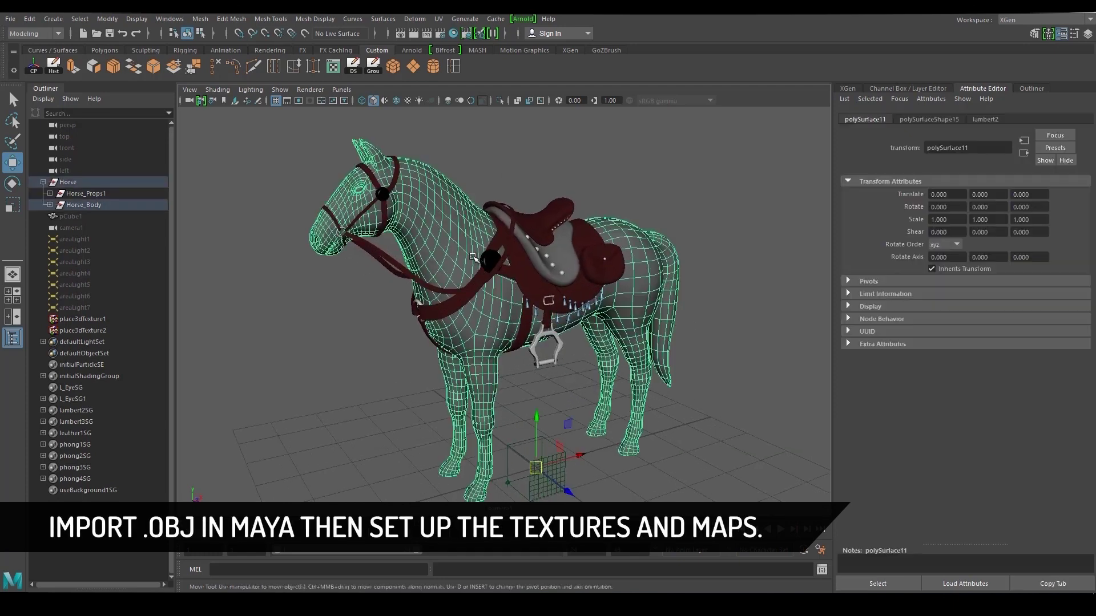
click(986, 120)
click(1079, 251)
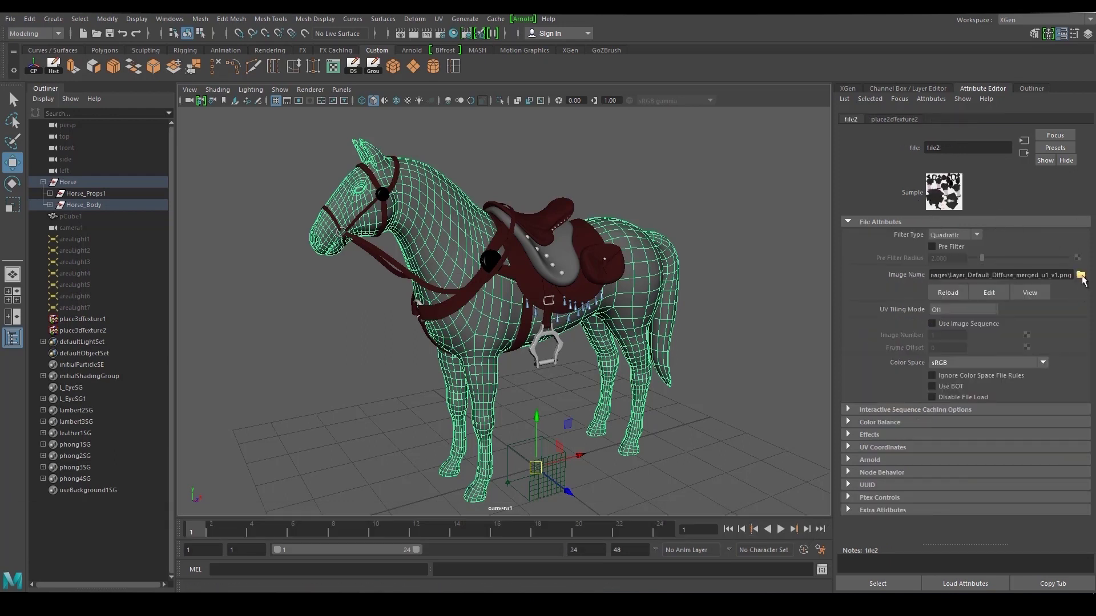
click(1024, 153)
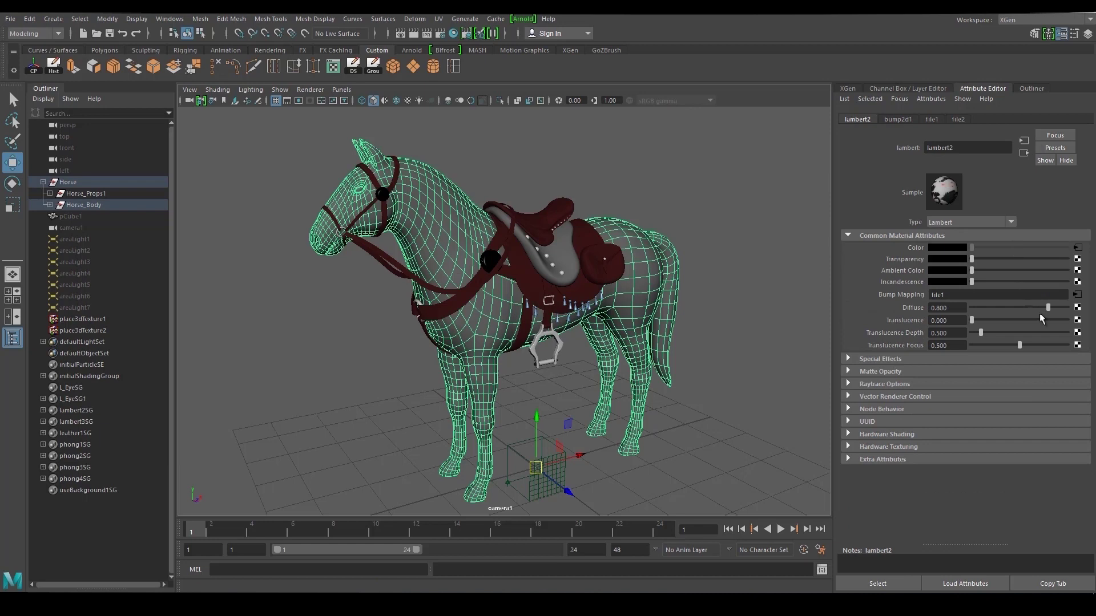
Examine the normal map file and the bump settings connected to lambert2's Bump Mapping, and return to the horse body's material
click(1077, 295)
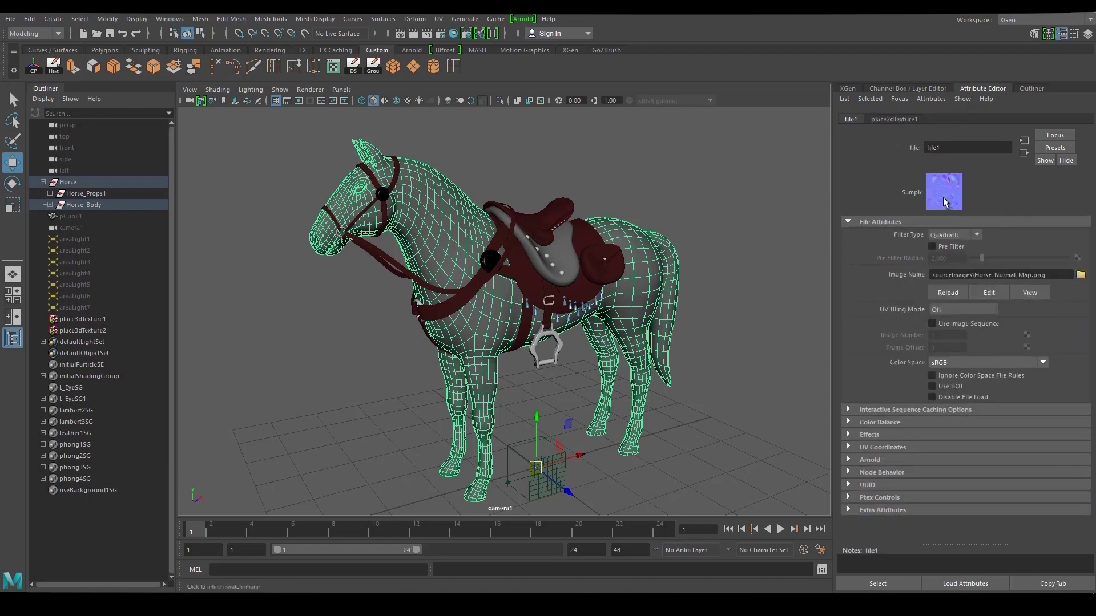
click(1024, 153)
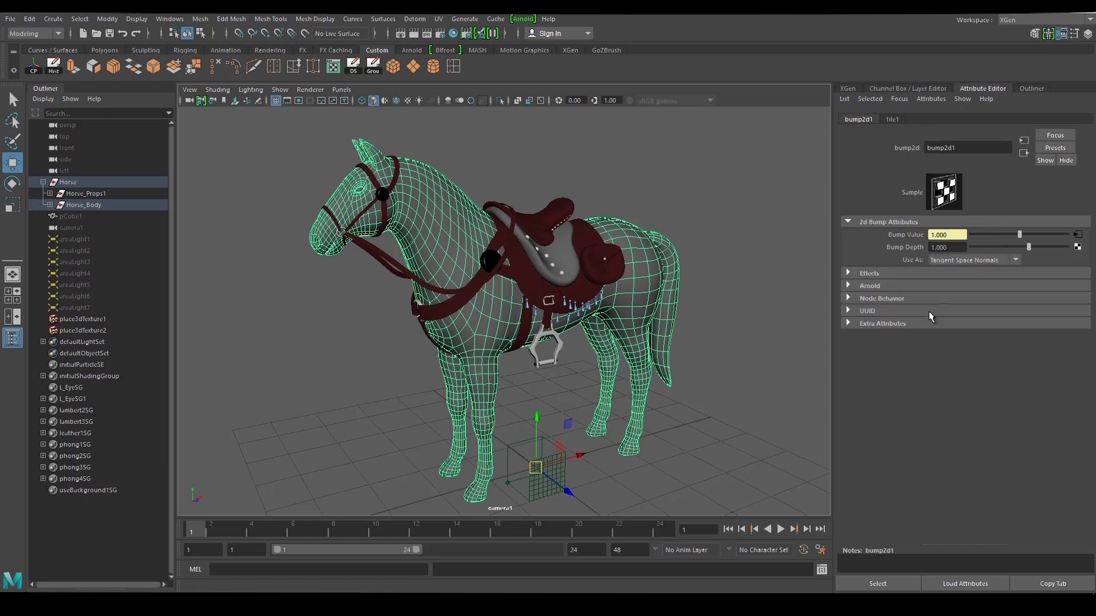
click(618, 216)
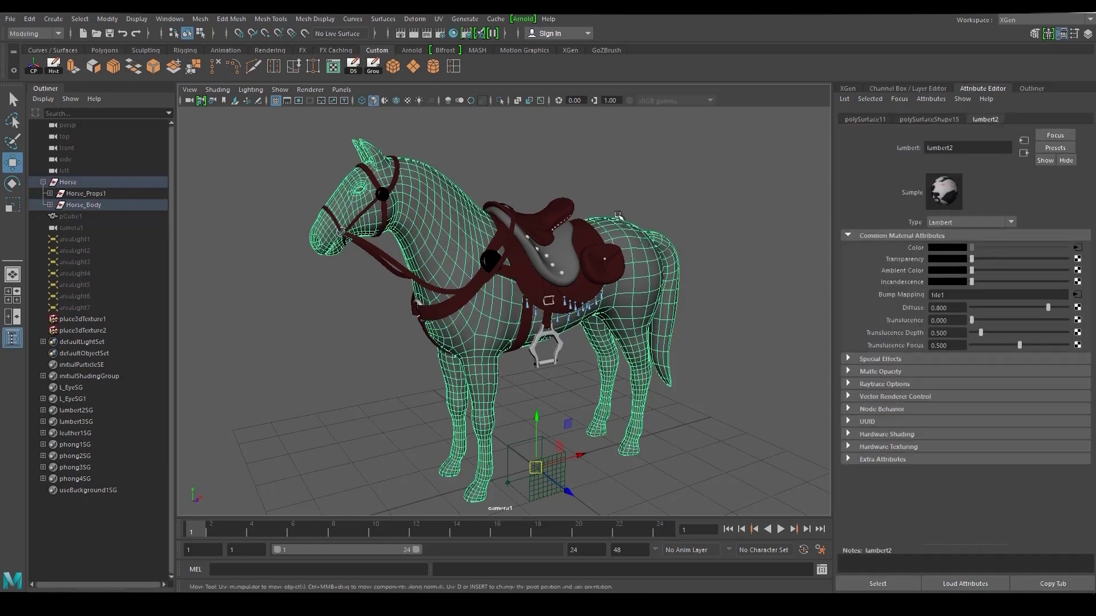
Turn on textured display in the viewport, deselect the horse and inspect its coat and saddle up close
click(409, 101)
click(460, 167)
mouse_move(553, 251)
alt+mouse_down()
mouse_move(511, 240)
mouse_move(505, 255)
mouse_move(564, 261)
alt+mouse_up()
scroll(506, 250, up, 3)
scroll(515, 278, up, 4)
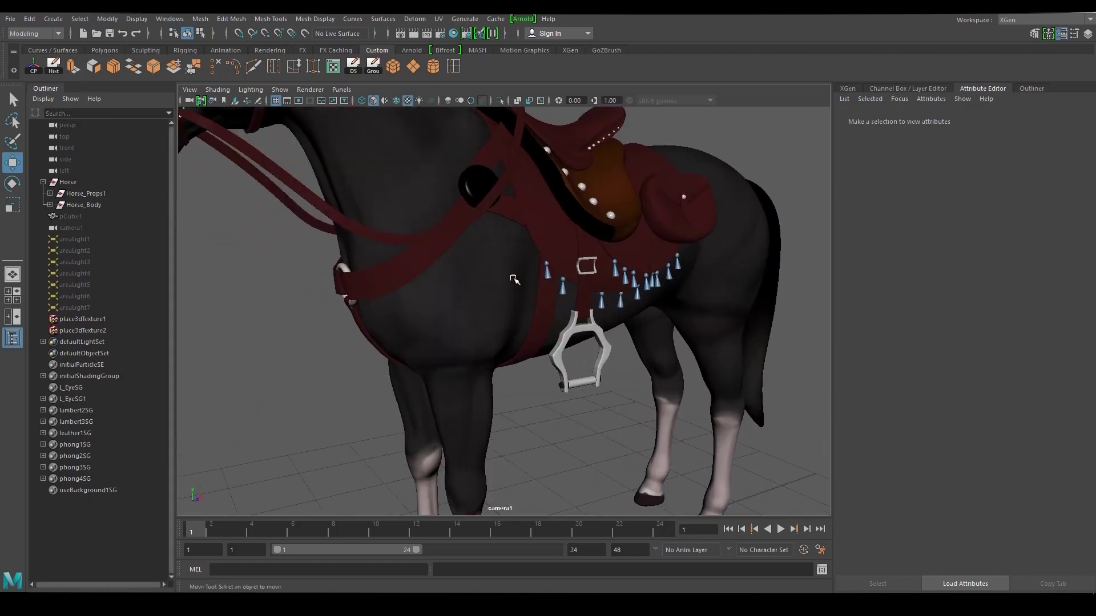
Look over the whole horse from the side and display the attributes of camera1
alt+drag(505, 278, 479, 254)
alt+right_drag(537, 242, 466, 238)
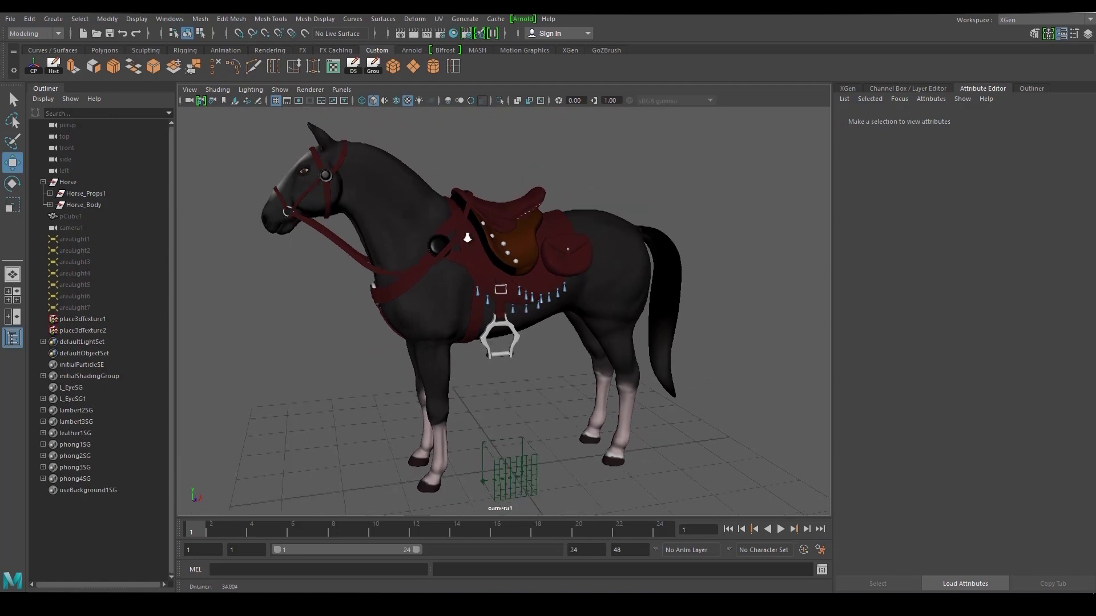
alt+drag(441, 238, 420, 243)
alt+right_drag(420, 243, 429, 224)
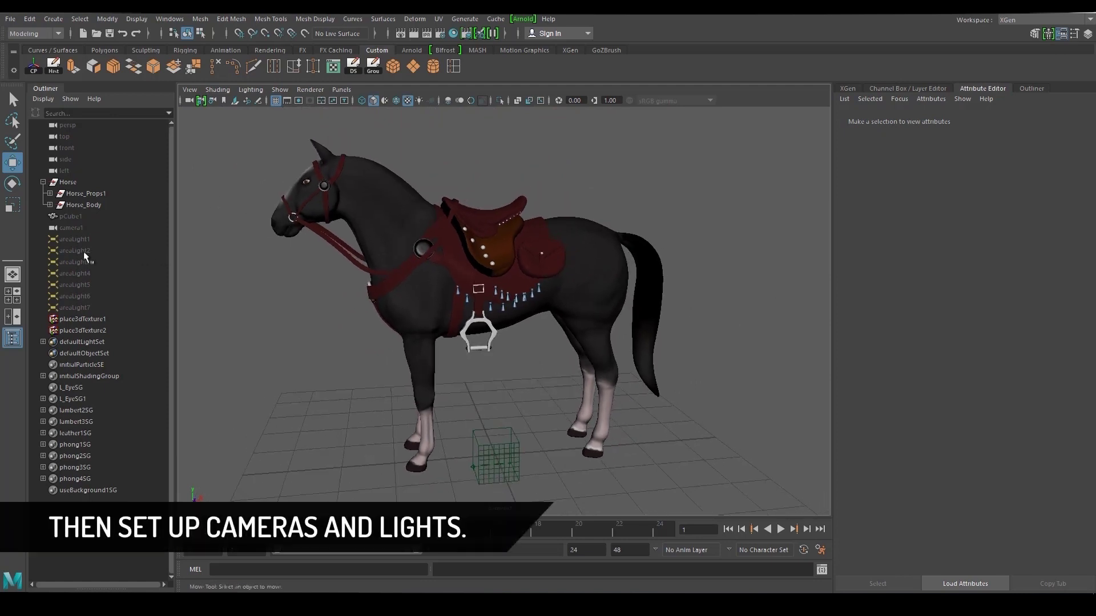
click(74, 227)
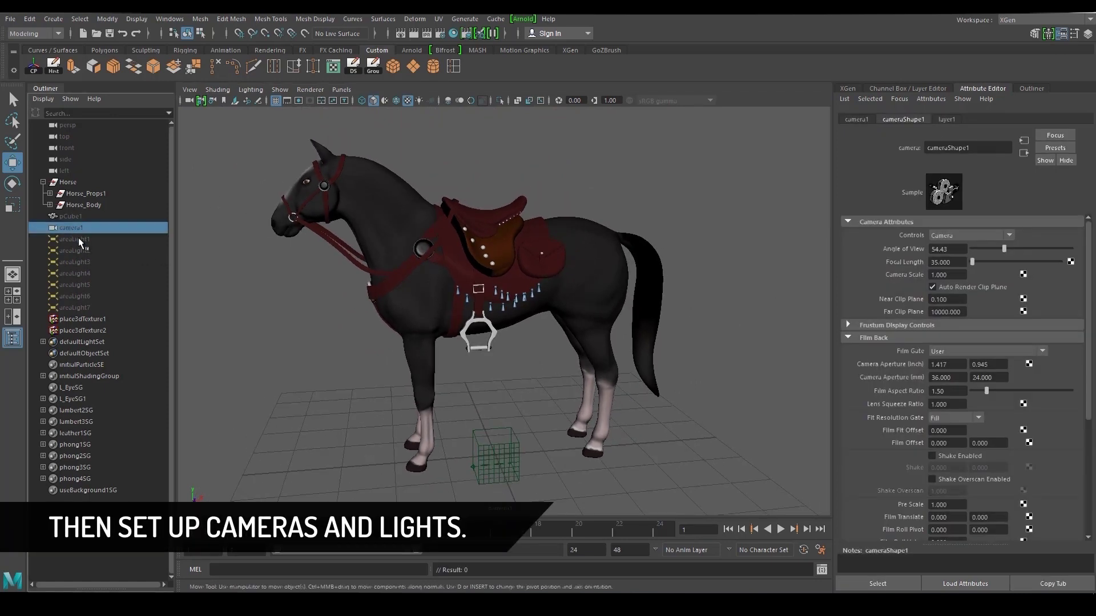
scroll(393, 283, up, 2)
scroll(402, 288, down, 6)
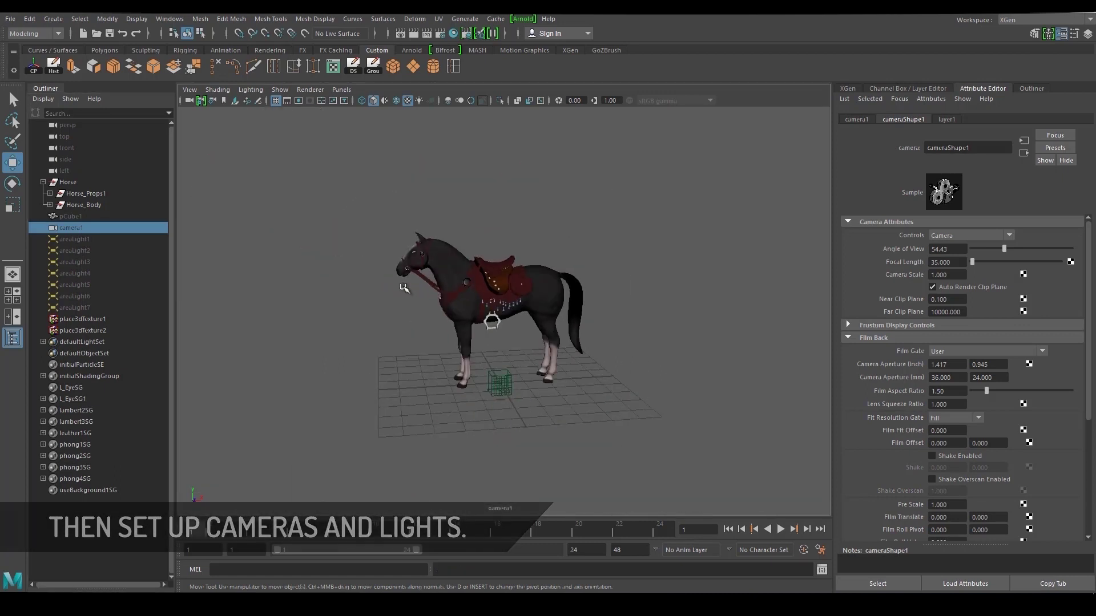
alt+drag(404, 287, 363, 303)
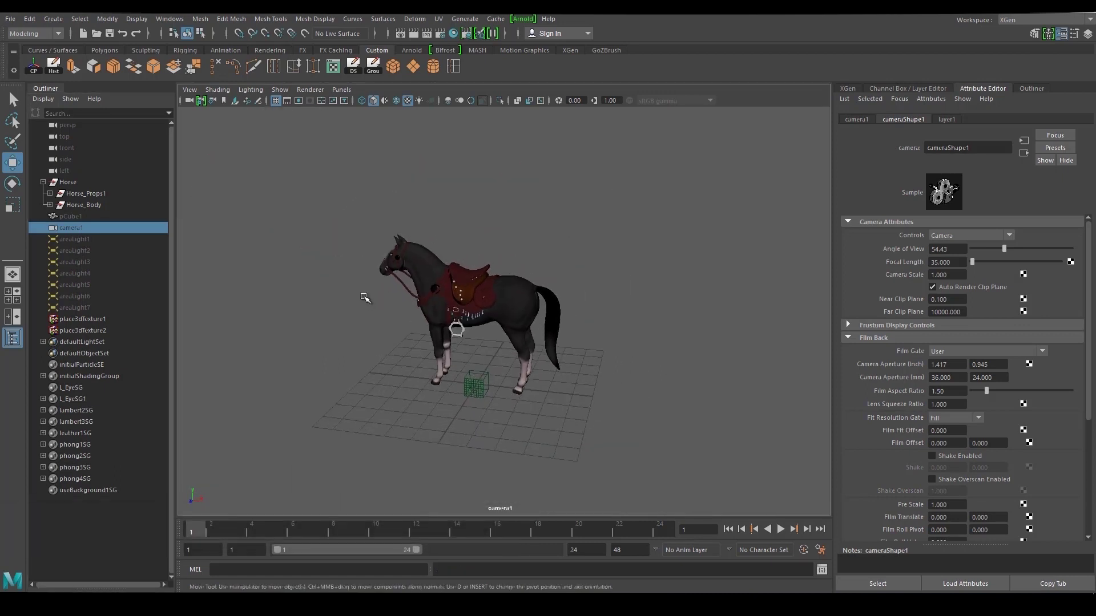
Try duplicating camera1 and undo the duplication
key(ctrl+d)
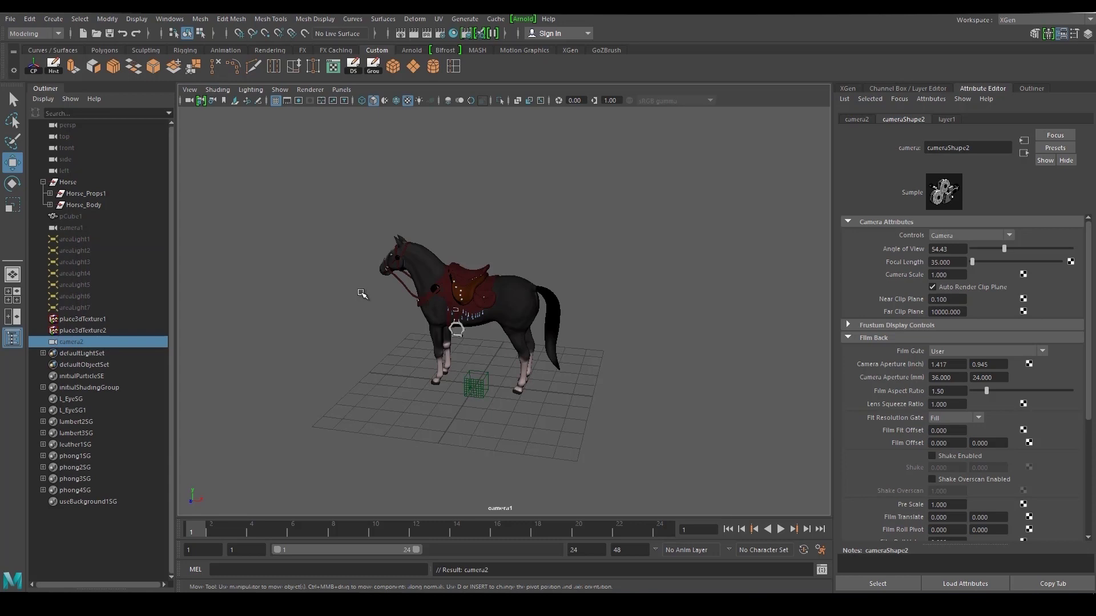
key(ctrl+z)
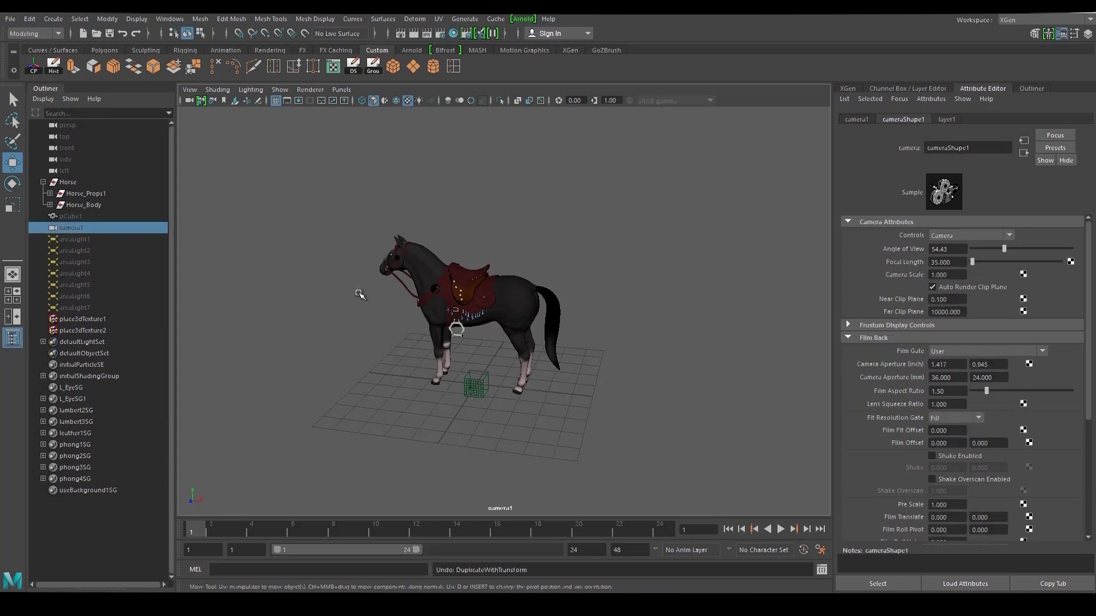
scroll(431, 304, down, 5)
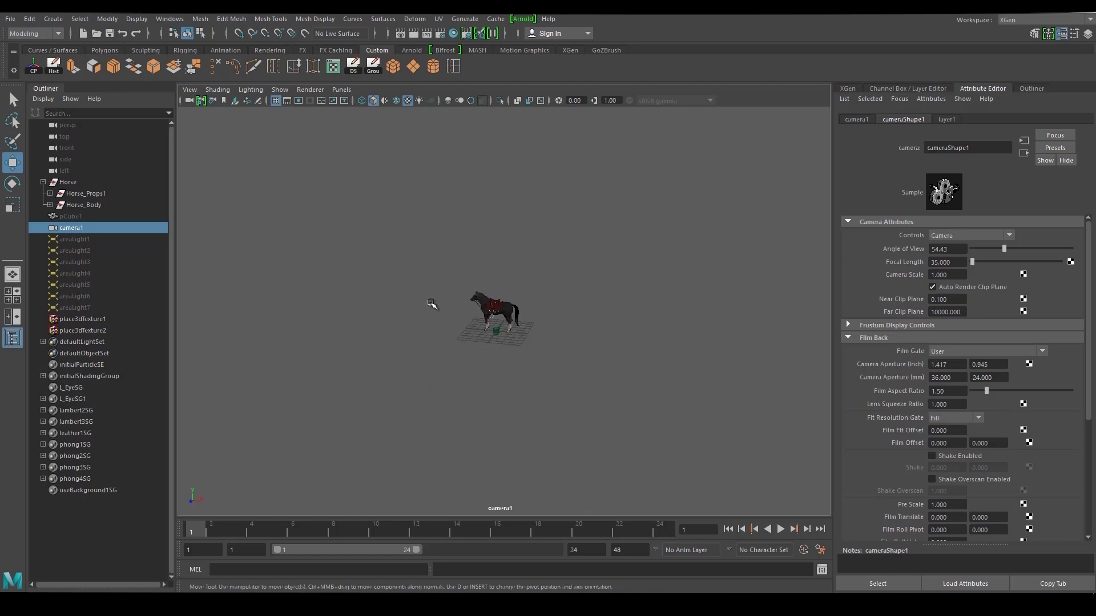
scroll(431, 304, up, 4)
Examine areaLight1's attributes, switch layer1 from Template display to normal, and deselect the light
click(73, 239)
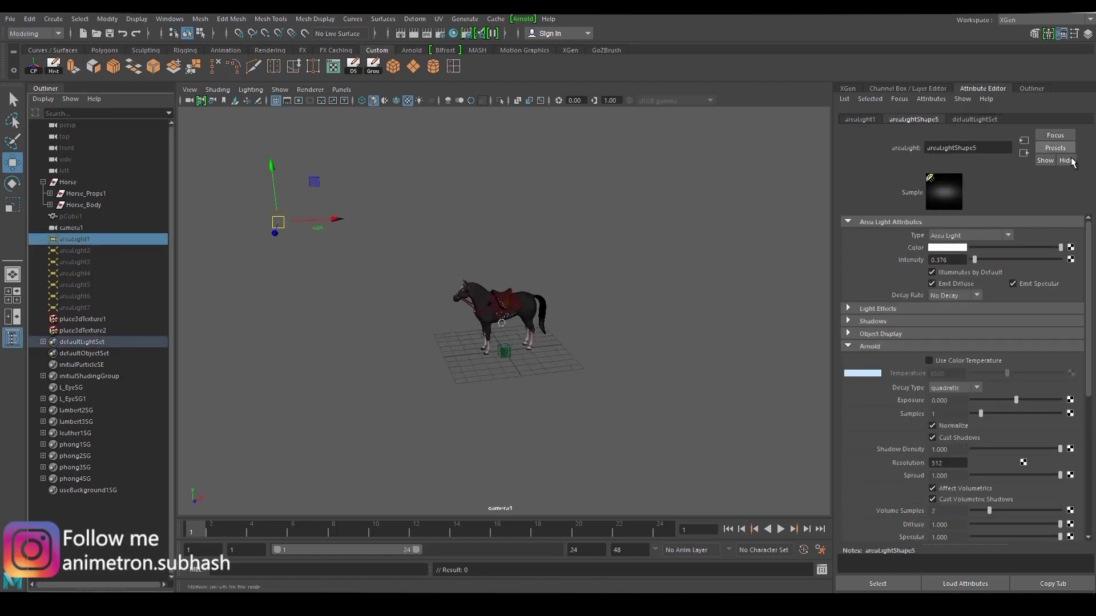
click(862, 118)
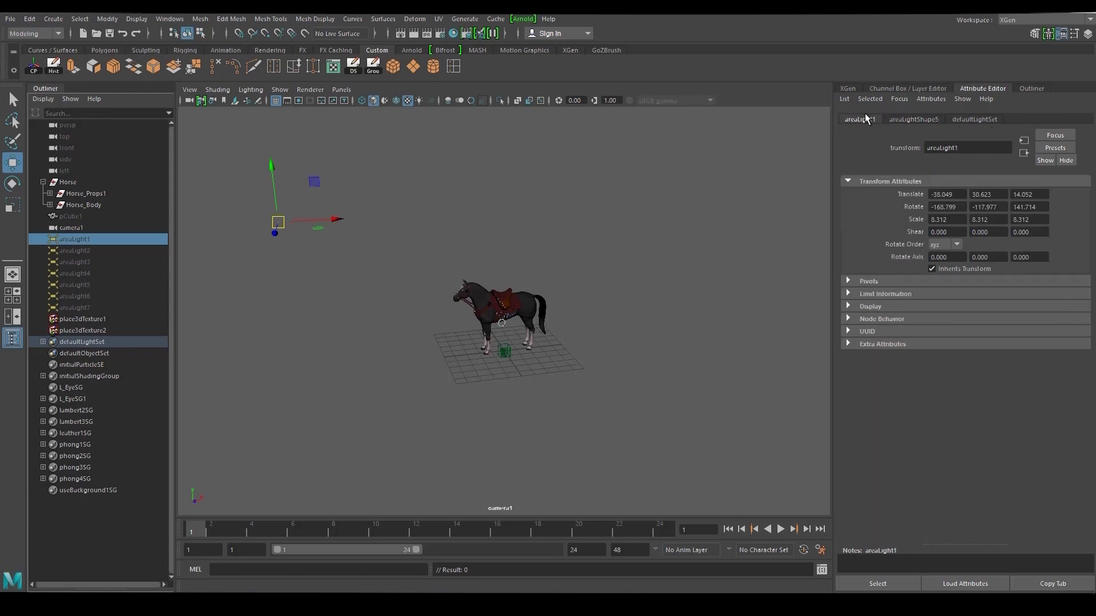
click(930, 88)
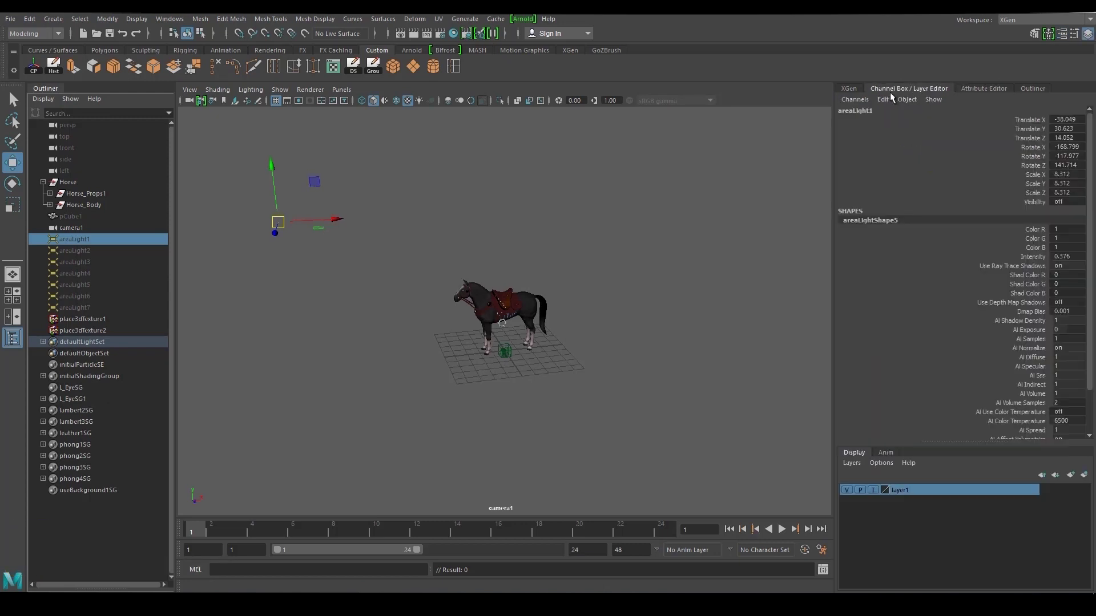
click(873, 490)
double_click(875, 494)
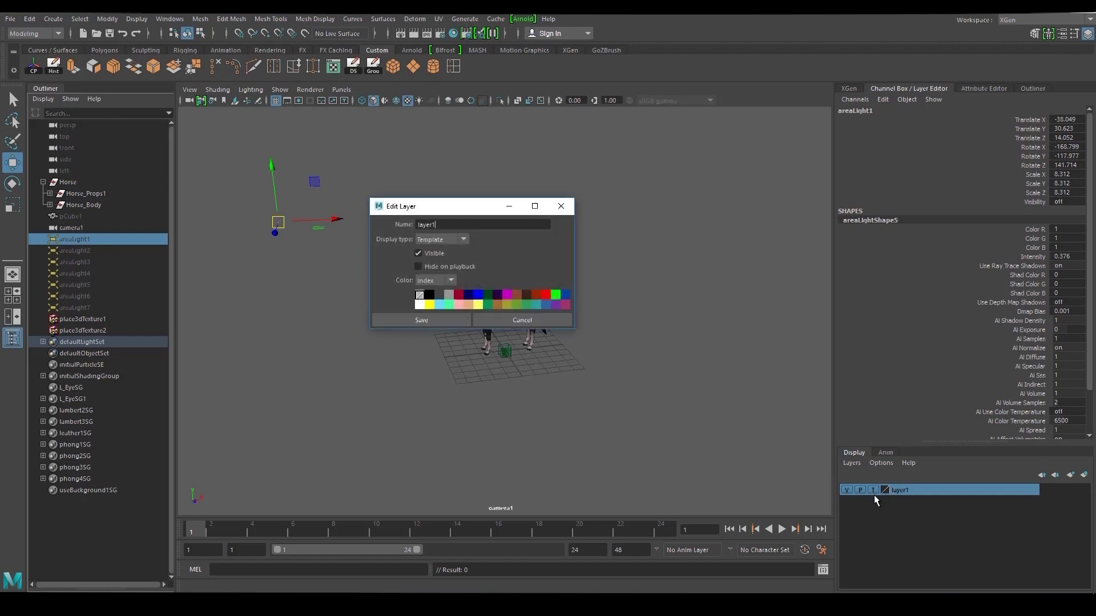
click(539, 331)
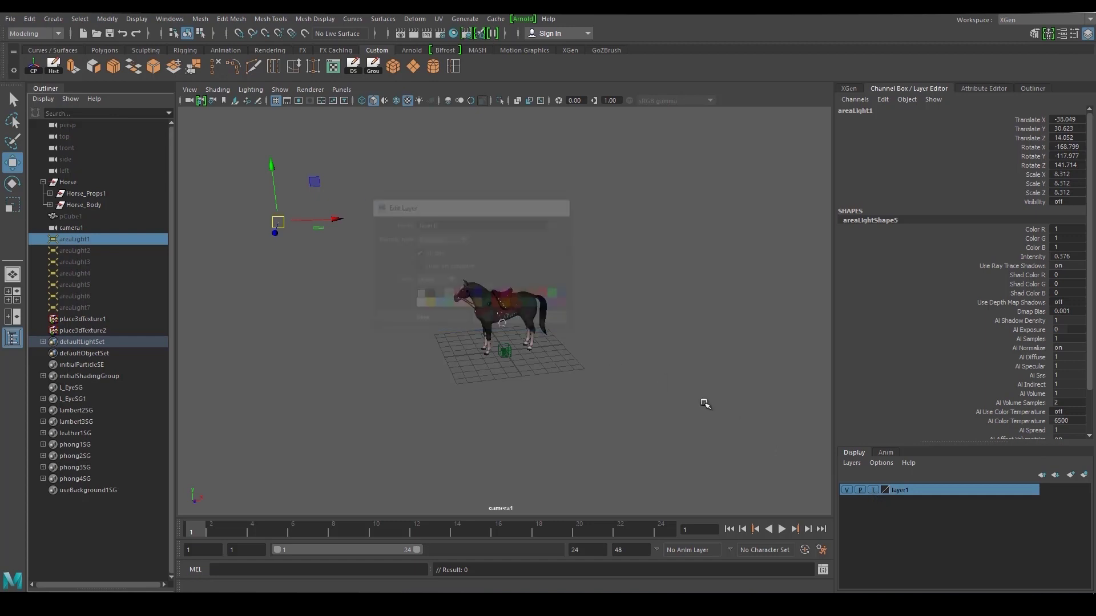
click(872, 490)
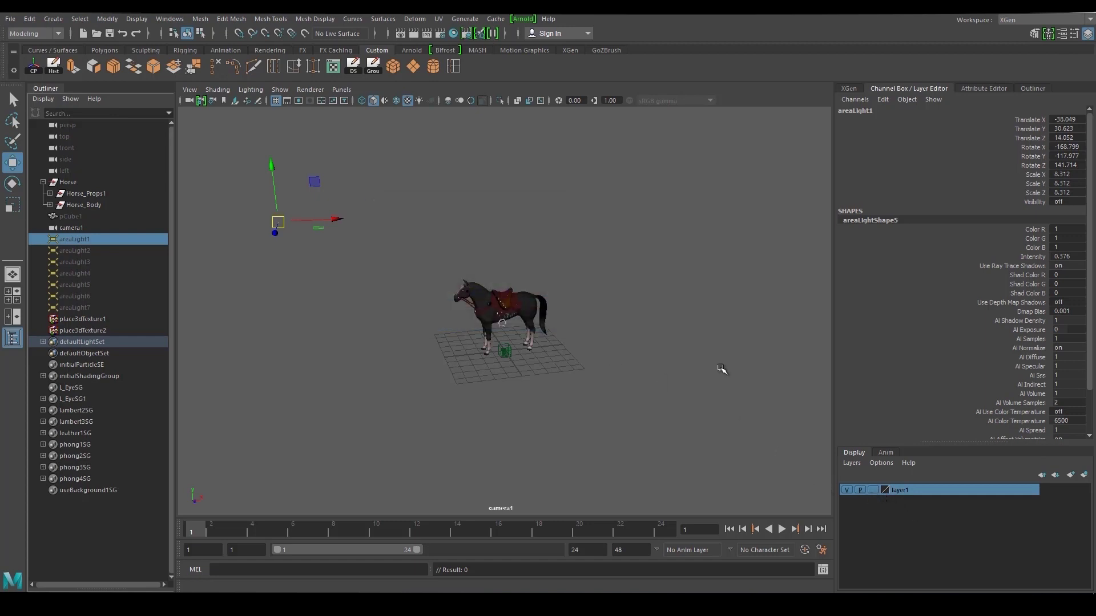
click(721, 371)
Unhide the lights areaLight1 through areaLight7 in the scene and deselect them
scroll(627, 337, up, 2)
click(70, 239)
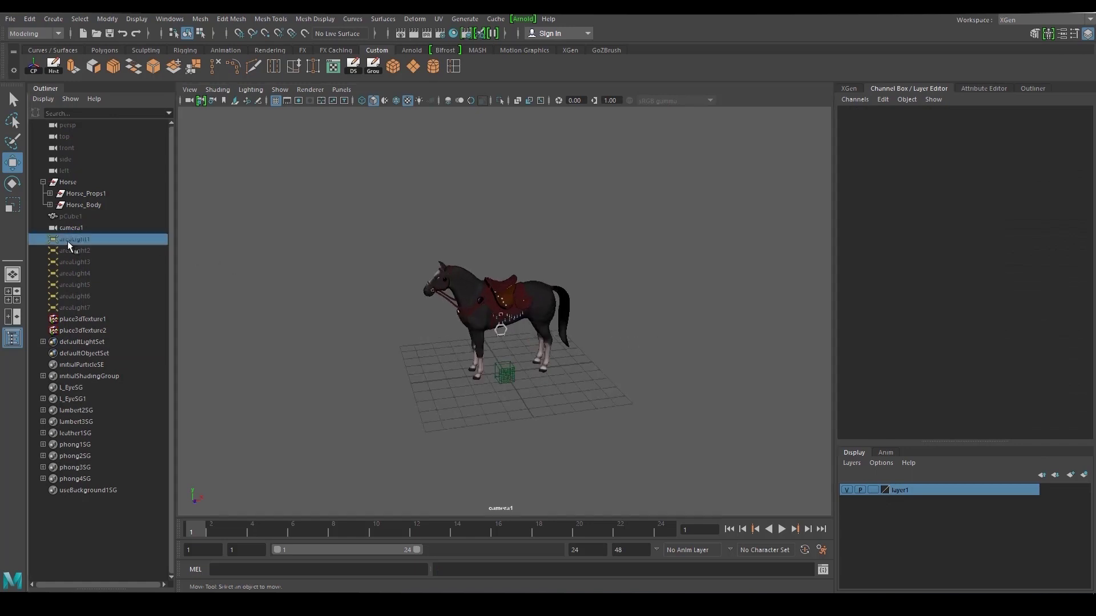
shift+click(82, 307)
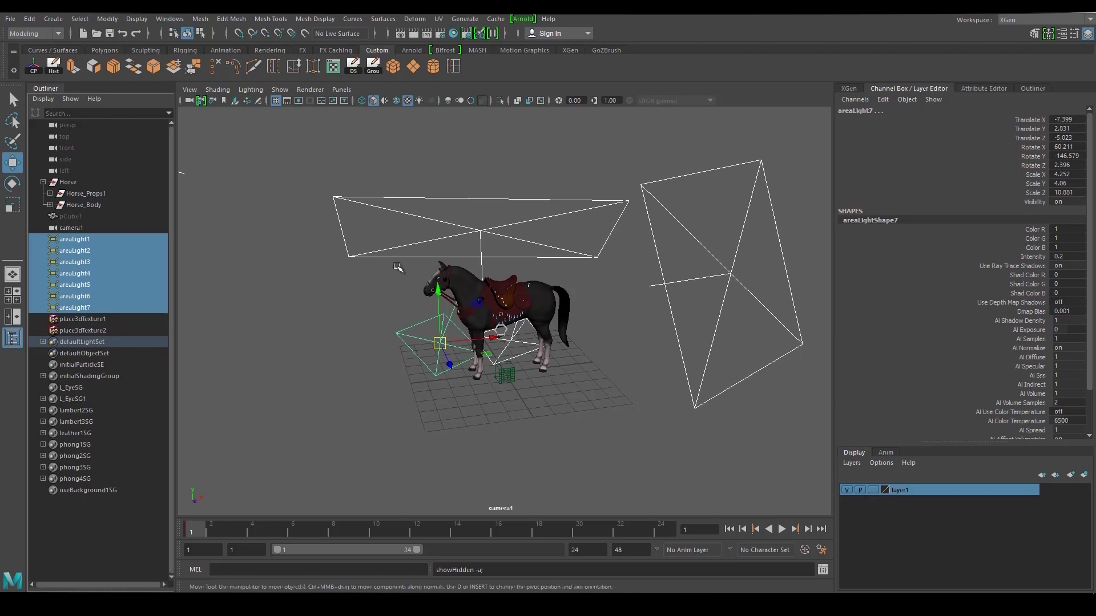
click(393, 406)
Select areaLight5 above the horse and examine its placement from several angles
scroll(403, 382, down, 2)
alt+drag(403, 382, 565, 384)
scroll(549, 351, up, 3)
alt+middle_drag(550, 351, 483, 391)
drag(520, 254, 489, 286)
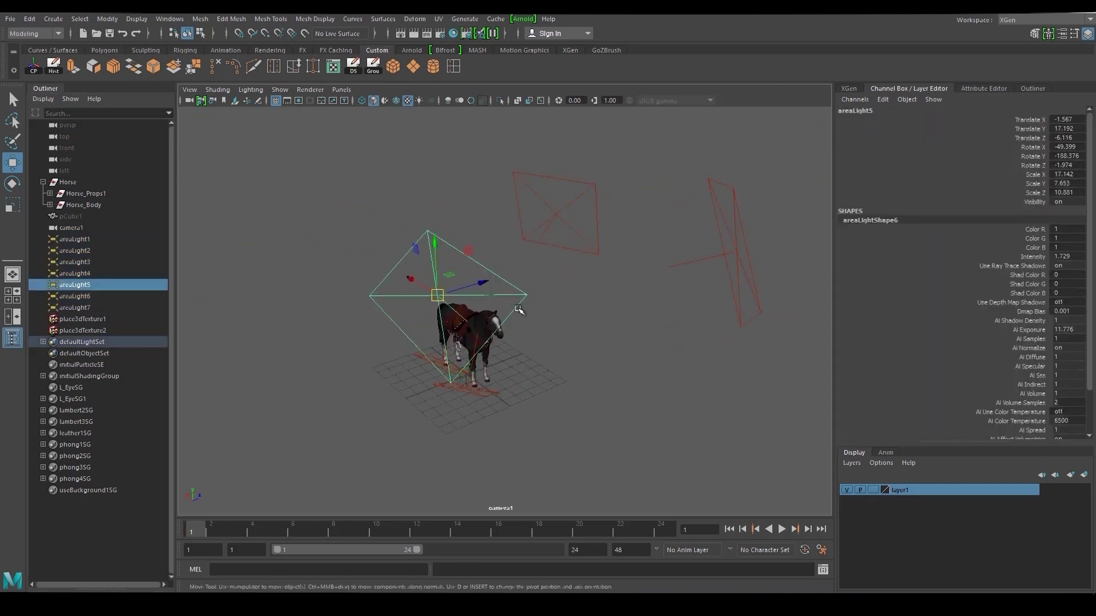
alt+drag(552, 338, 452, 320)
alt+middle_drag(454, 306, 405, 342)
alt+drag(404, 343, 379, 299)
scroll(379, 298, down, 4)
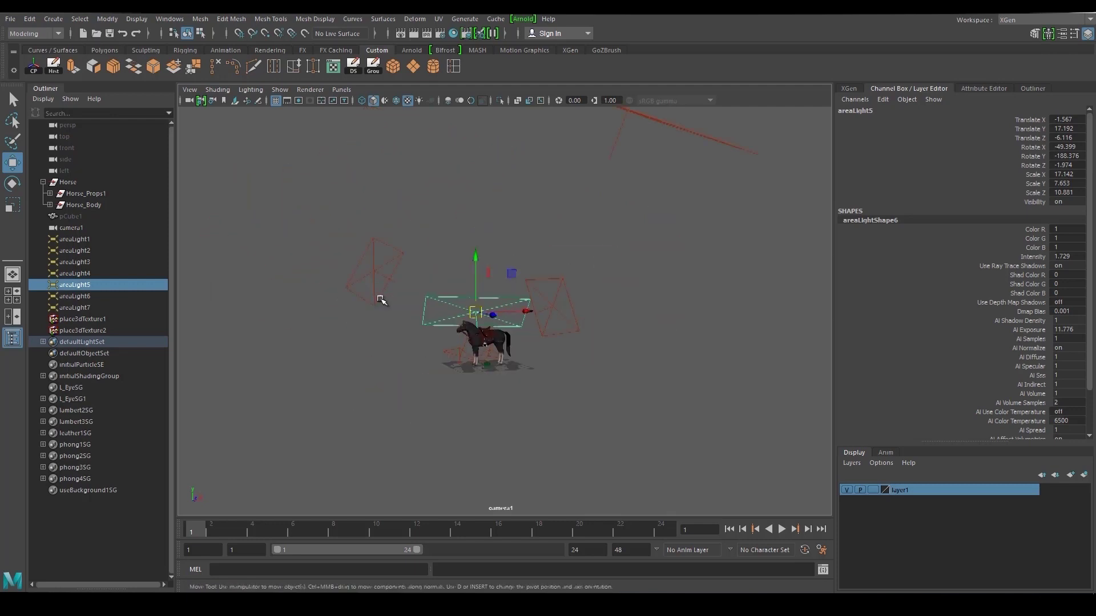
Select the distant overhead areaLight2 and examine its position and the rest of the light setup around the horse
scroll(432, 293, down, 4)
alt+middle_drag(433, 294, 409, 342)
click(552, 245)
alt+drag(512, 299, 652, 274)
drag(640, 219, 574, 275)
scroll(560, 335, up, 8)
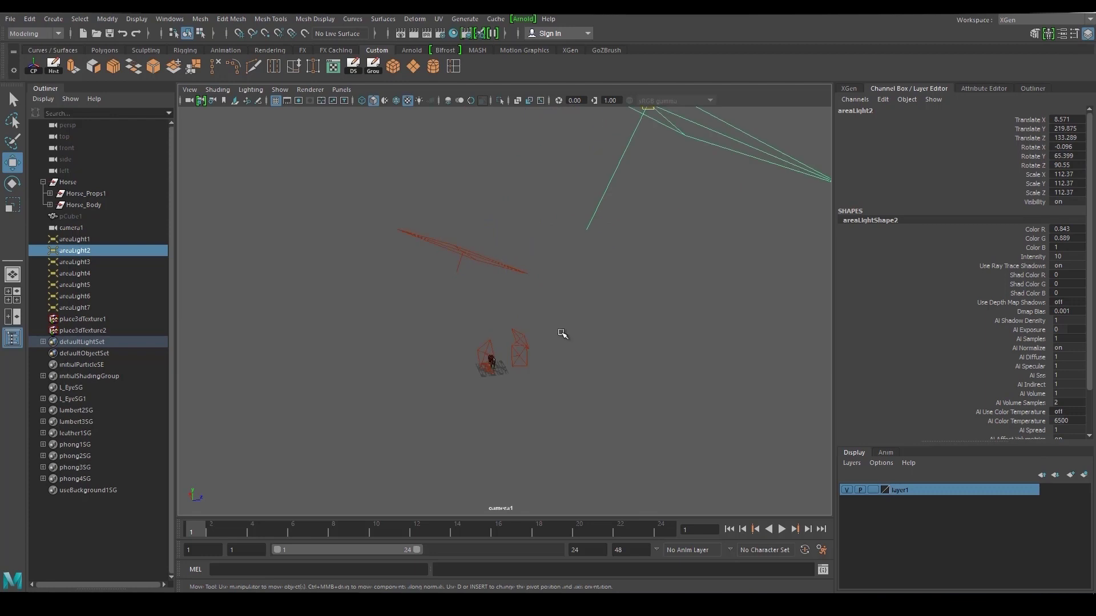
alt+drag(569, 369, 531, 407)
scroll(530, 407, up, 4)
alt+middle_drag(531, 407, 590, 286)
alt+drag(589, 286, 536, 340)
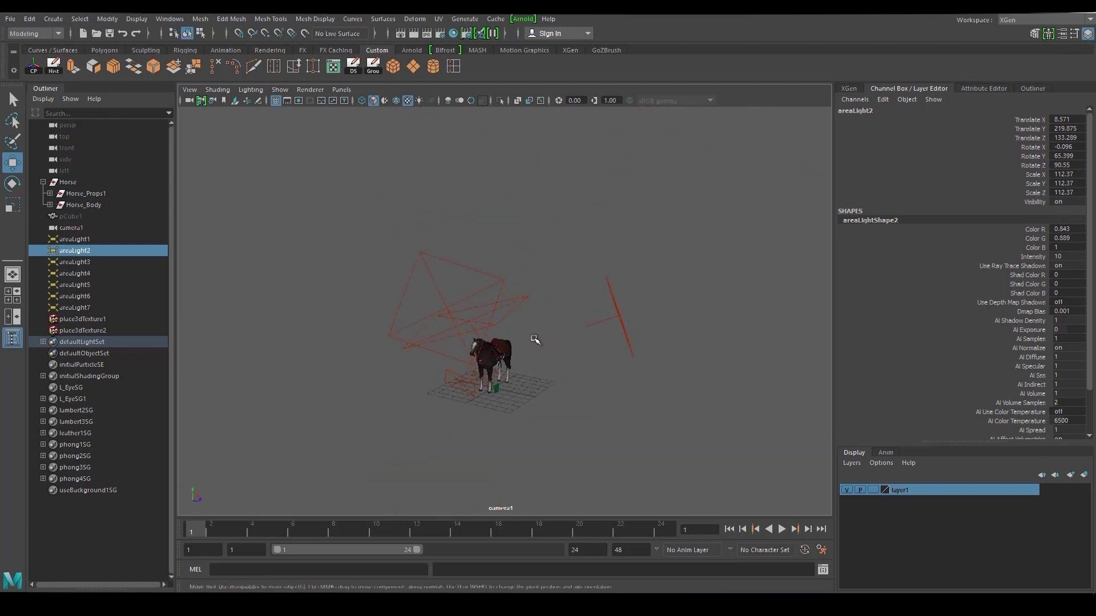
scroll(536, 340, up, 5)
Try switching the viewport between the camera1 and persp perspective views
click(344, 91)
mouse_move(390, 105)
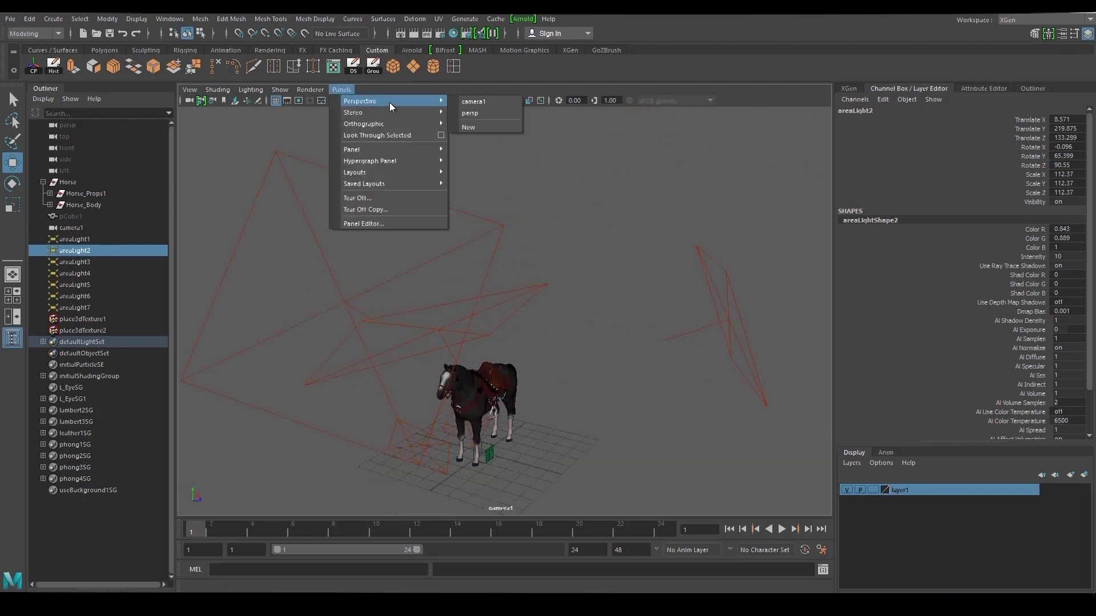
click(477, 105)
click(341, 89)
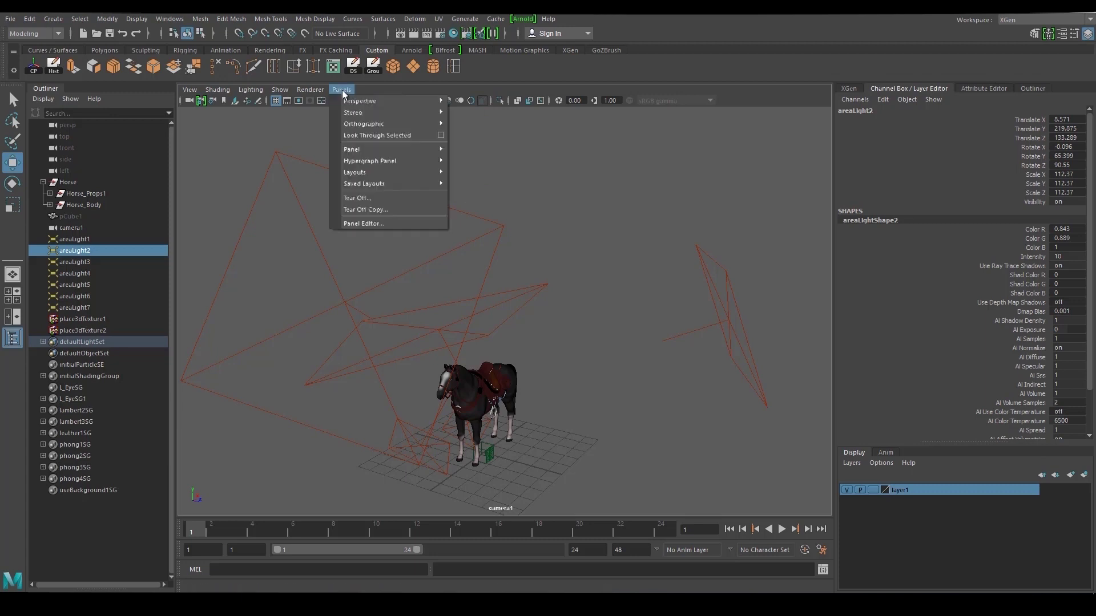
click(485, 112)
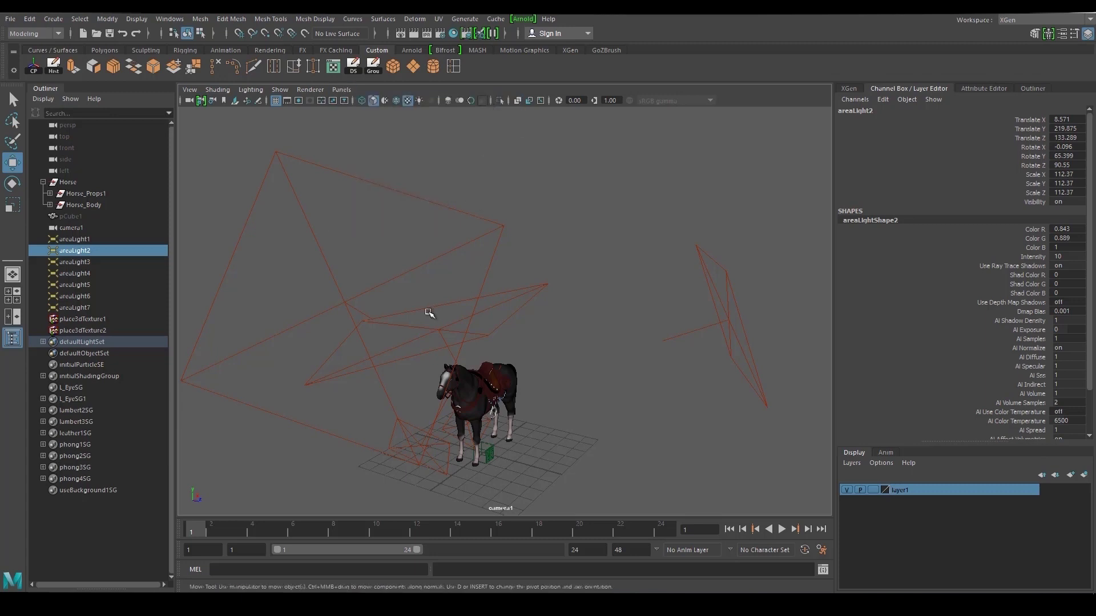
Select camera1 and reposition it closer for a three-quarter view of the horse
click(71, 228)
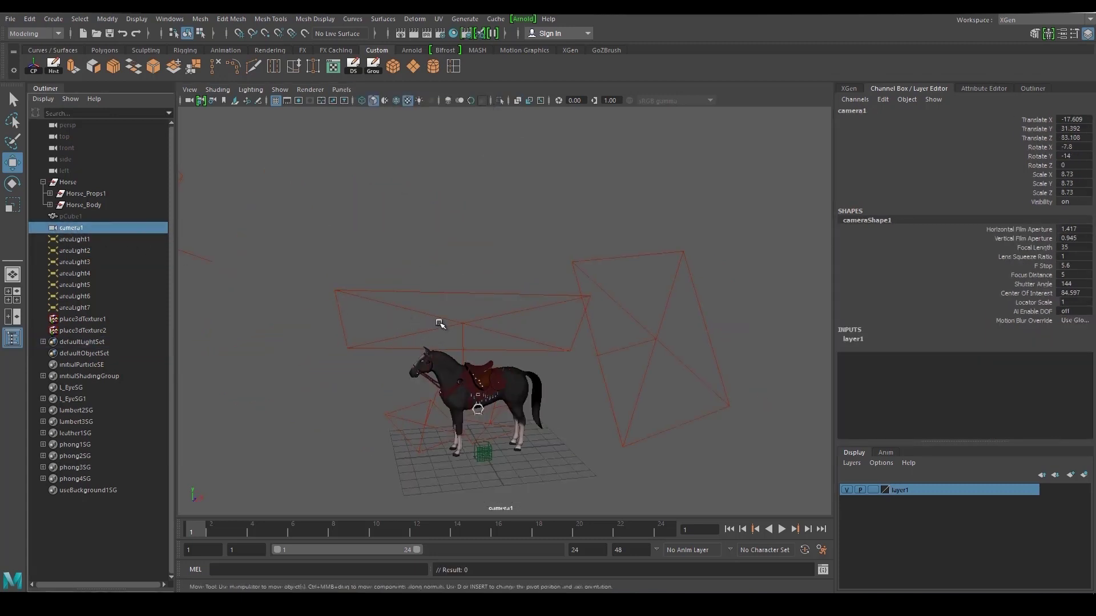
alt+drag(440, 318, 410, 313)
alt+middle_drag(464, 329, 477, 247)
alt+right_drag(477, 247, 478, 294)
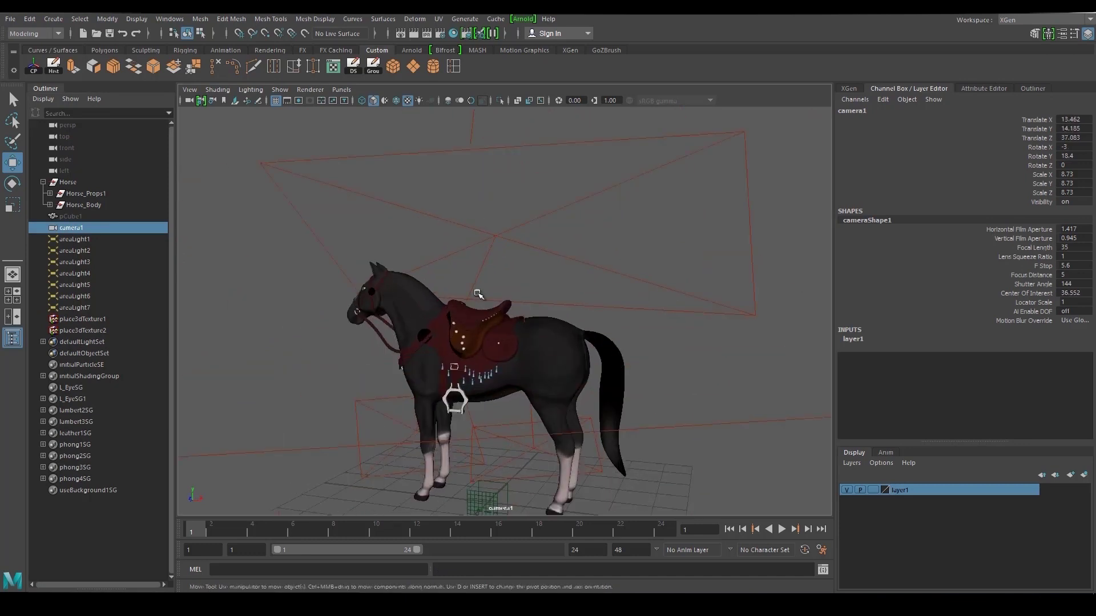
alt+middle_drag(483, 248, 487, 216)
alt+drag(400, 269, 519, 265)
alt+right_drag(519, 264, 511, 267)
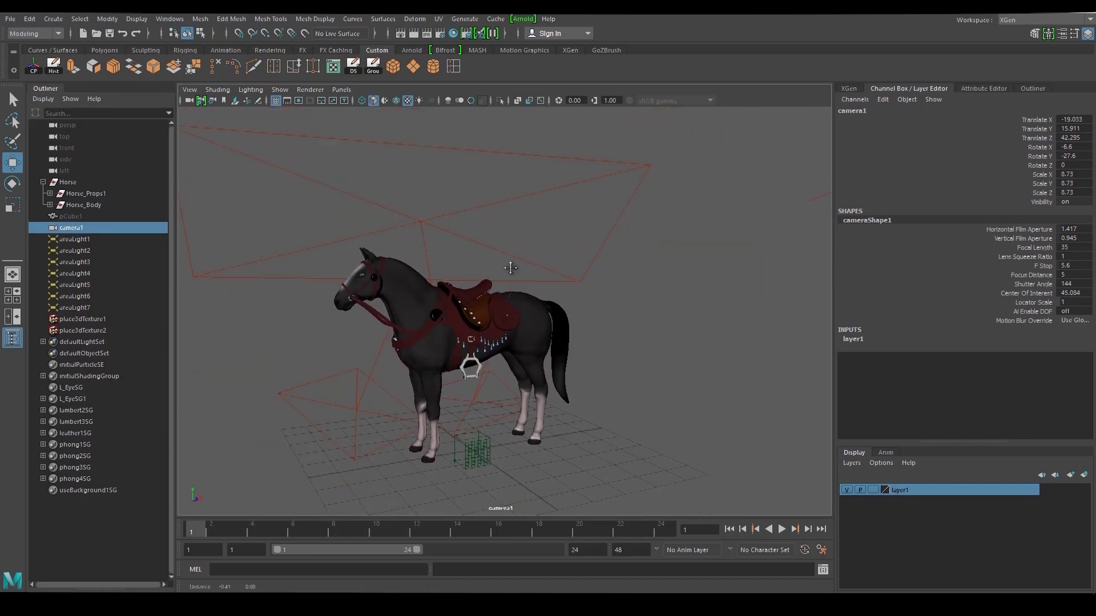
alt+middle_drag(511, 267, 523, 263)
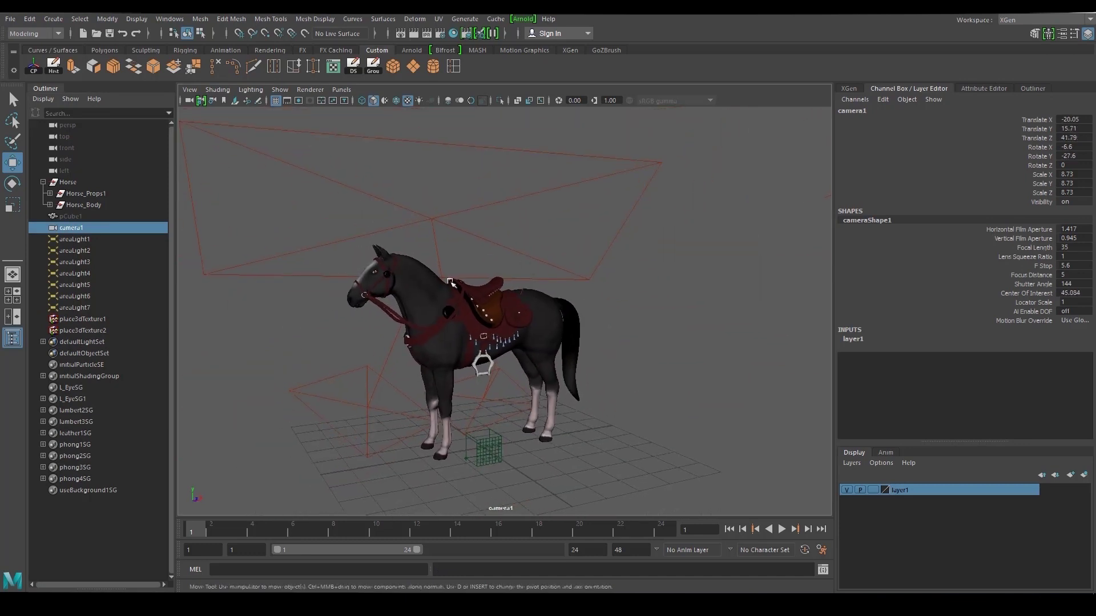
Test render the horse through cameraShape1 in the Arnold Render View, check the available cameras and close the render window
click(528, 20)
click(542, 40)
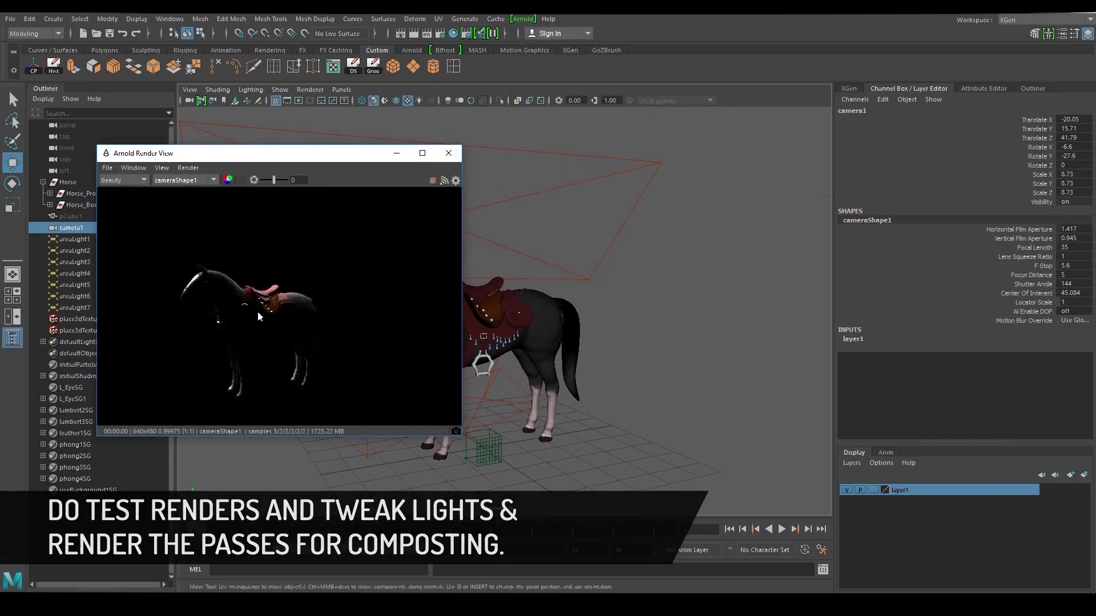
click(186, 181)
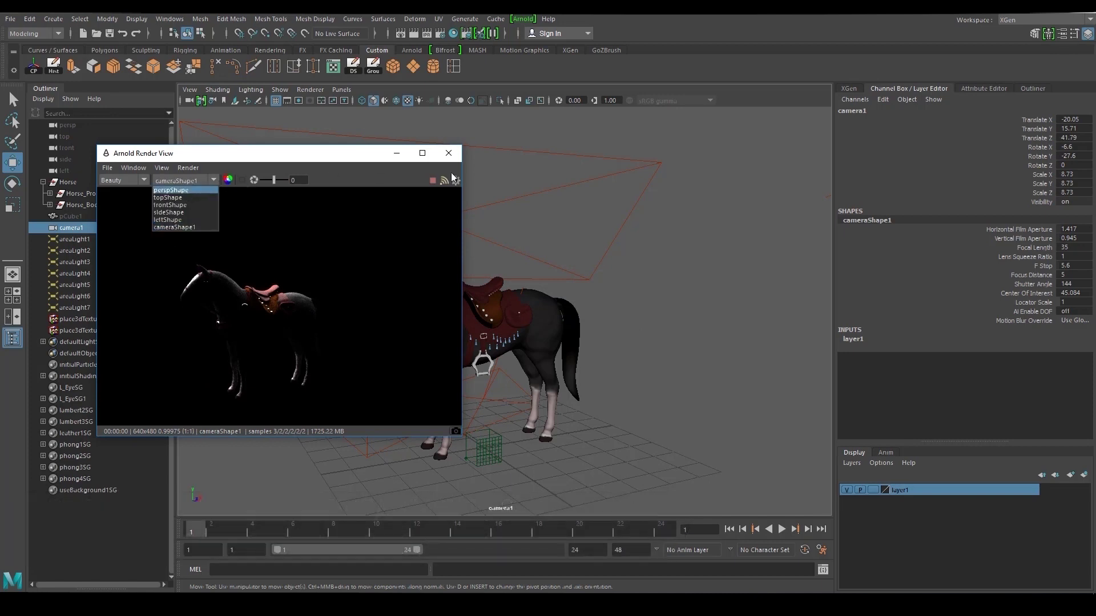
click(192, 128)
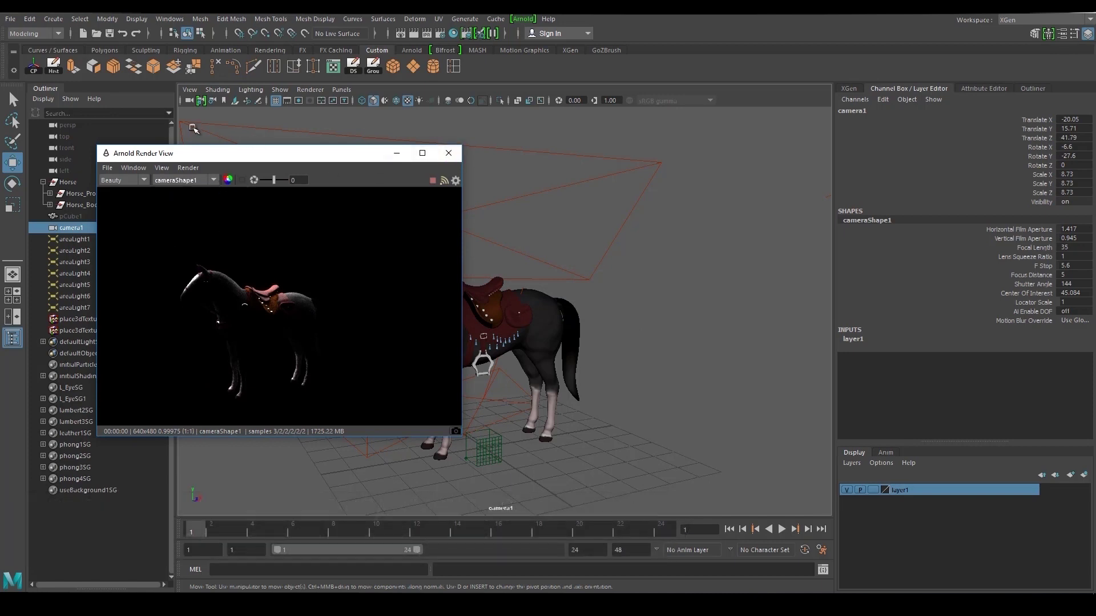
click(451, 159)
Reposition camera1 toward the horse's side, display the film gate and center the horse inside it
alt+drag(436, 220, 416, 225)
alt+right_drag(416, 225, 467, 226)
alt+middle_drag(467, 229, 520, 196)
click(301, 102)
click(289, 102)
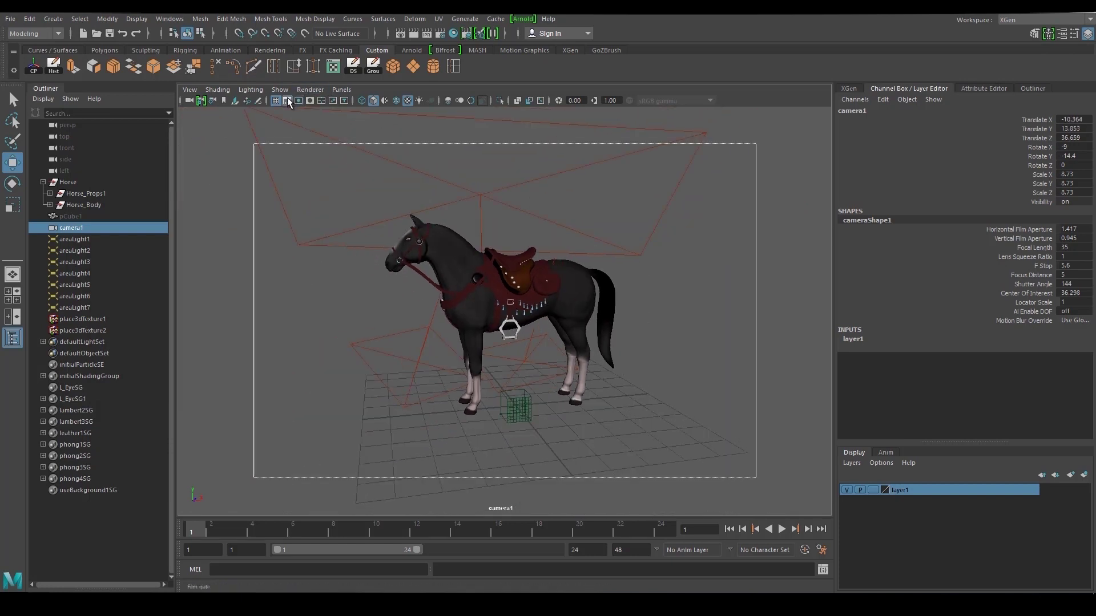
alt+middle_drag(418, 305, 433, 306)
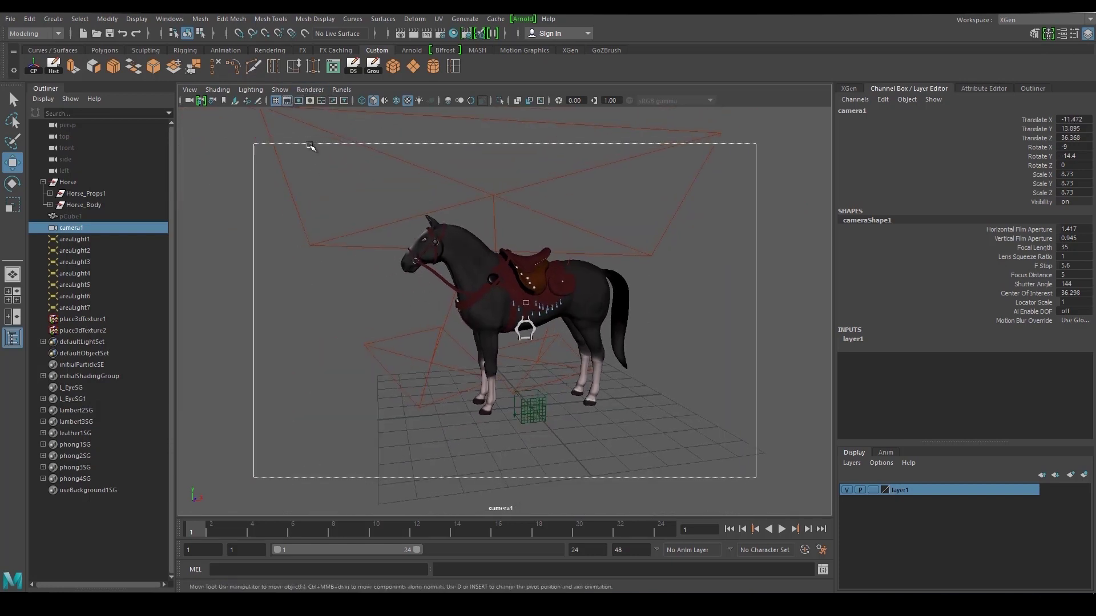
Turn on the gate mask and move camera1 closer so the horse fills more of the frame
click(311, 102)
alt+right_drag(399, 259, 437, 263)
scroll(436, 263, up, 4)
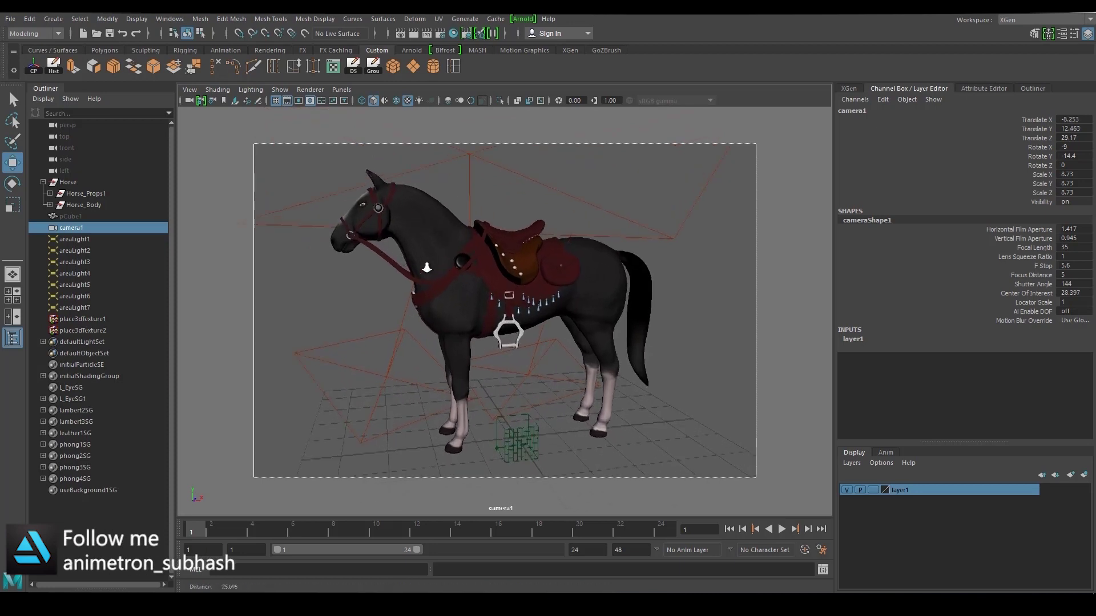
scroll(432, 268, up, 2)
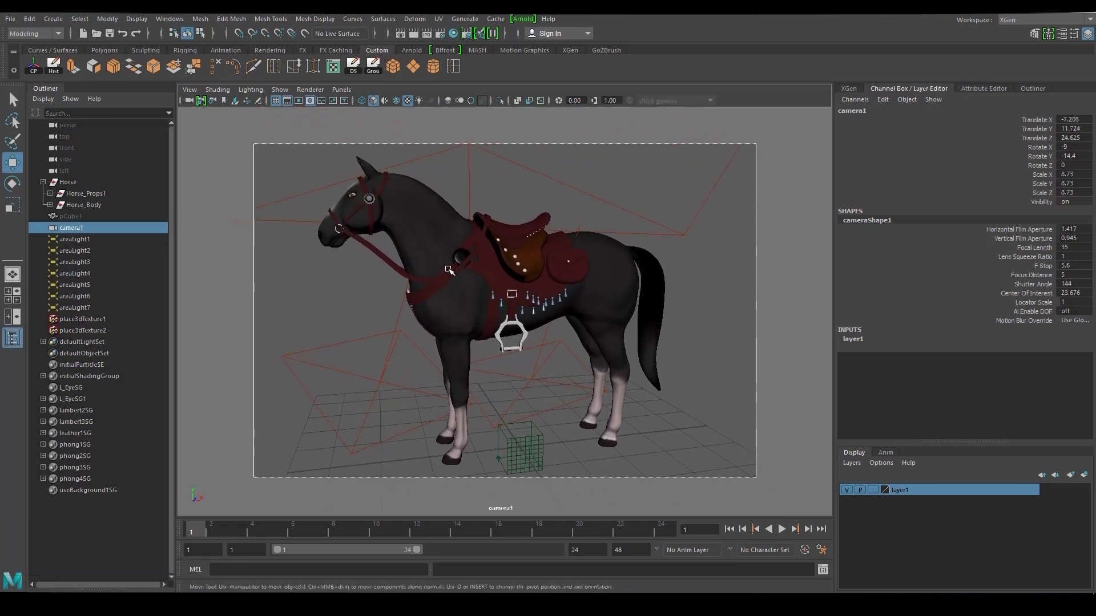
scroll(439, 267, up, 1)
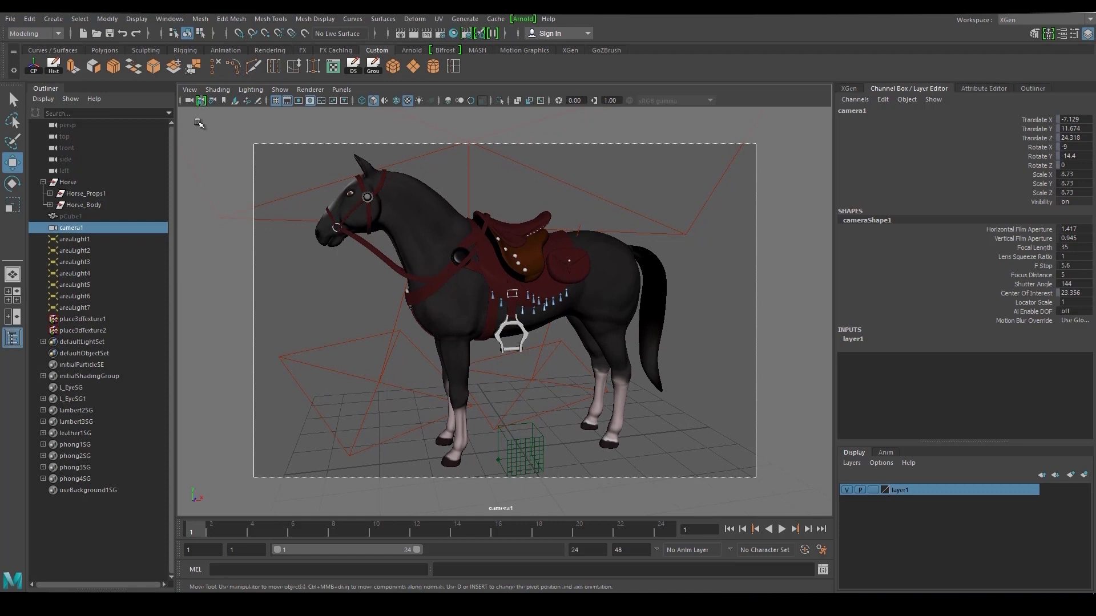
Switch from camera1 to the perspective view, deselect the camera and frame the horse together with the camera and area lights
key(space)
drag(400, 283, 400, 198)
alt+drag(421, 239, 451, 280)
click(539, 498)
click(568, 340)
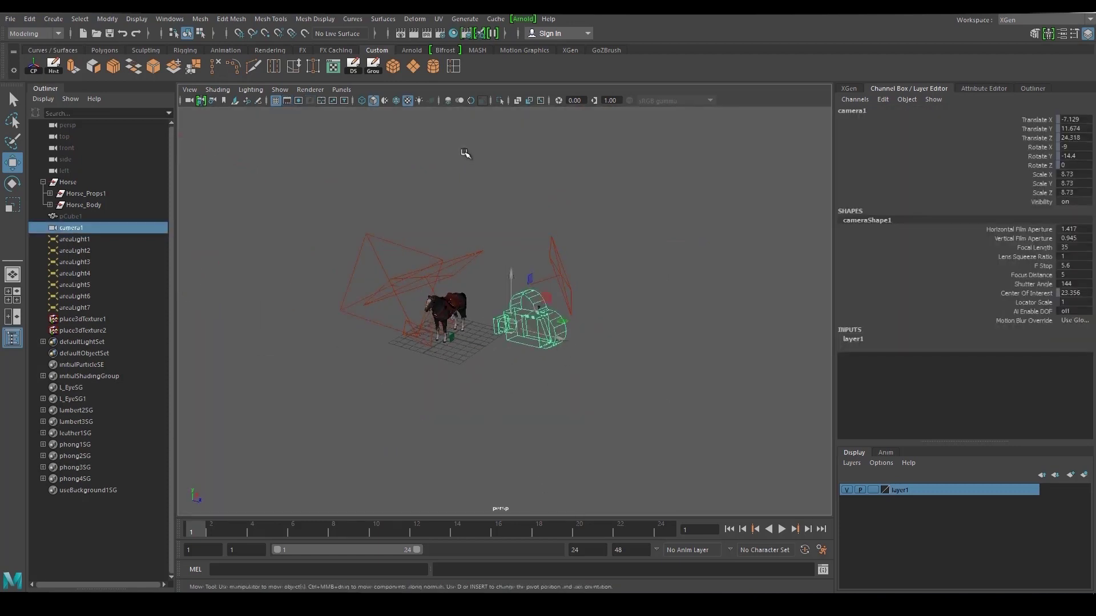
click(486, 178)
scroll(487, 178, up, 5)
Render the horse through cameraShape1 in the Arnold RenderView and place the render window clear of the camera and the nearest light
click(522, 18)
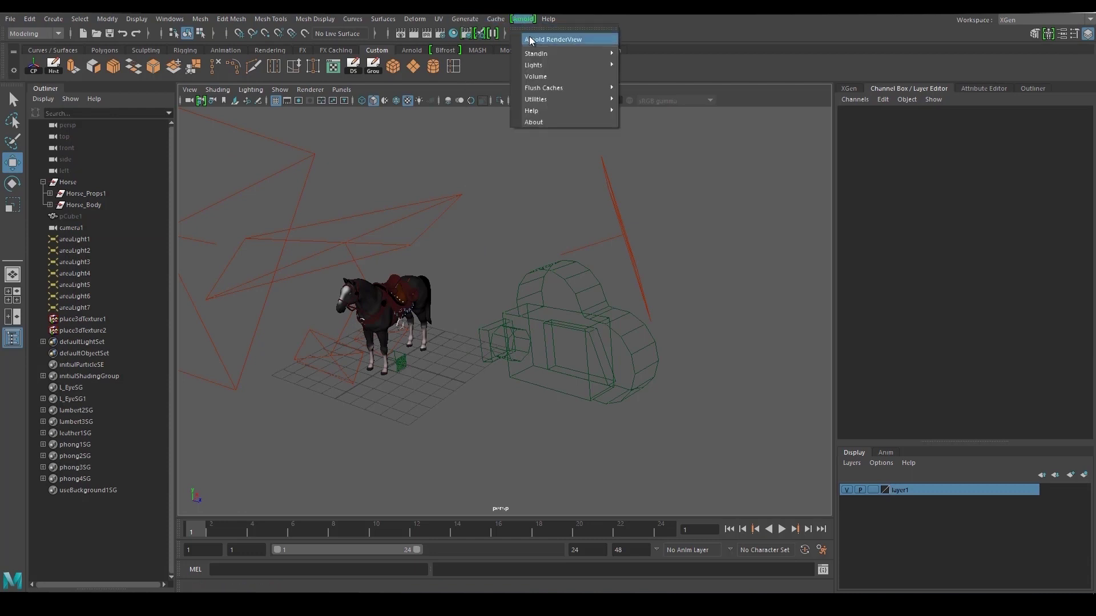
click(501, 122)
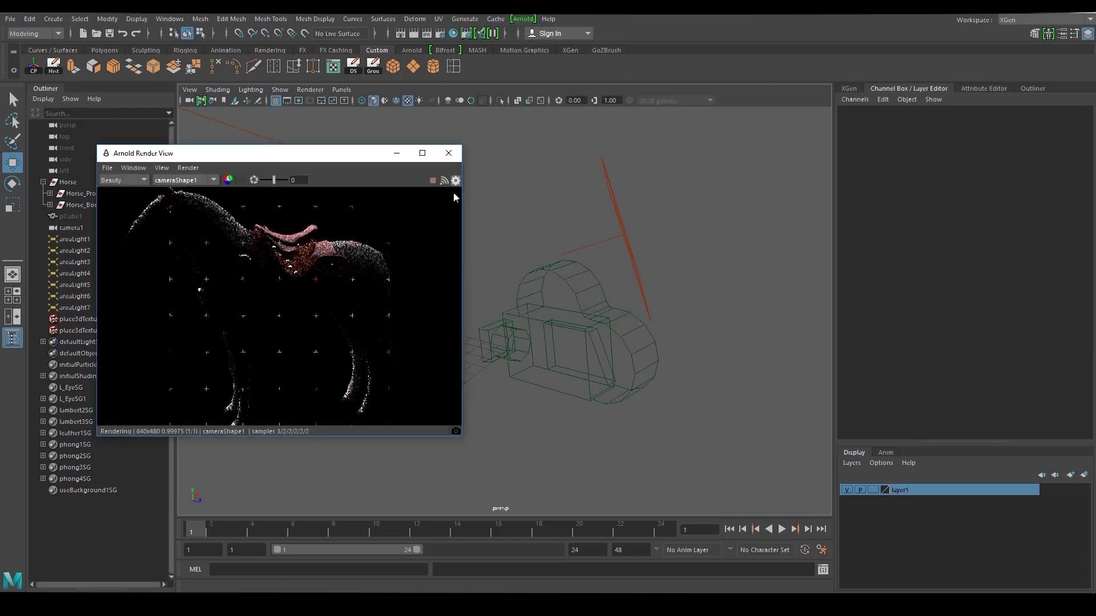
alt+drag(561, 248, 606, 249)
drag(276, 151, 213, 157)
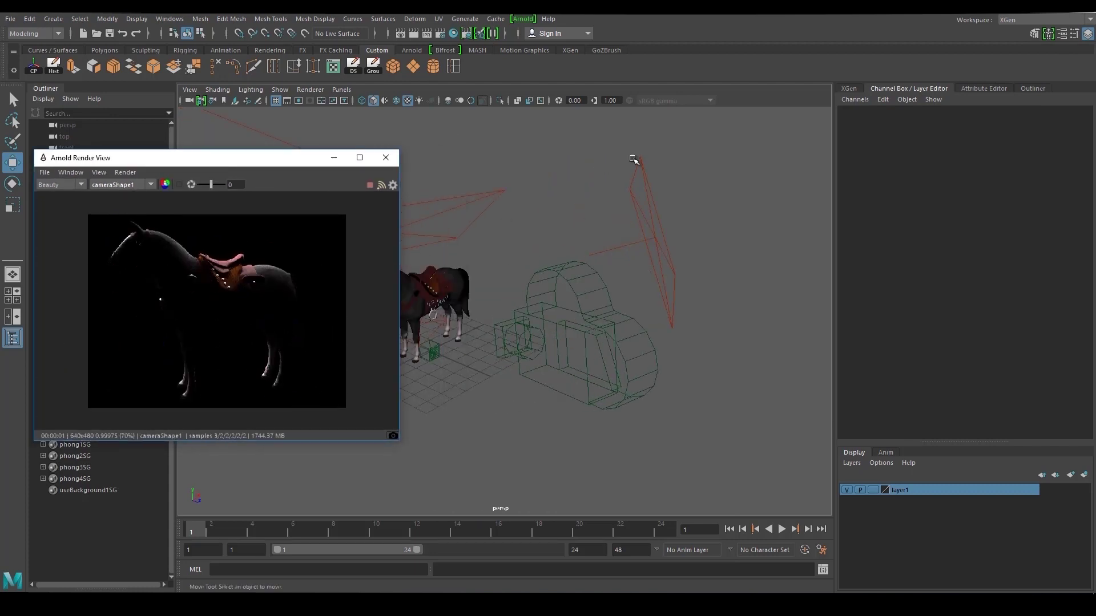
Select areaLight4 behind the camera and raise its Arnold exposure to 5
drag(631, 159, 603, 212)
click(997, 90)
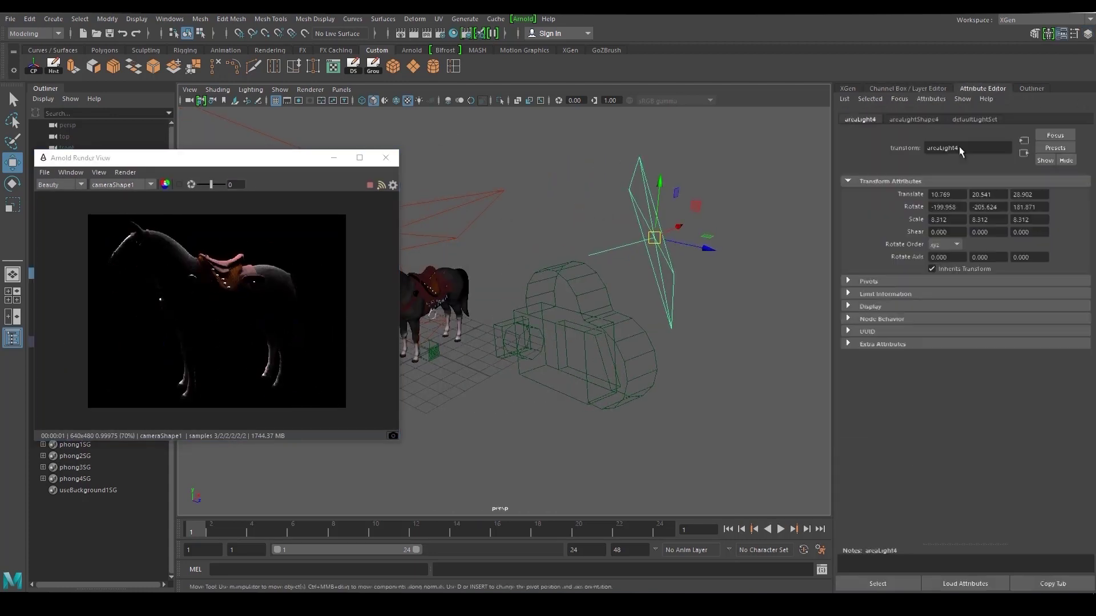
click(967, 120)
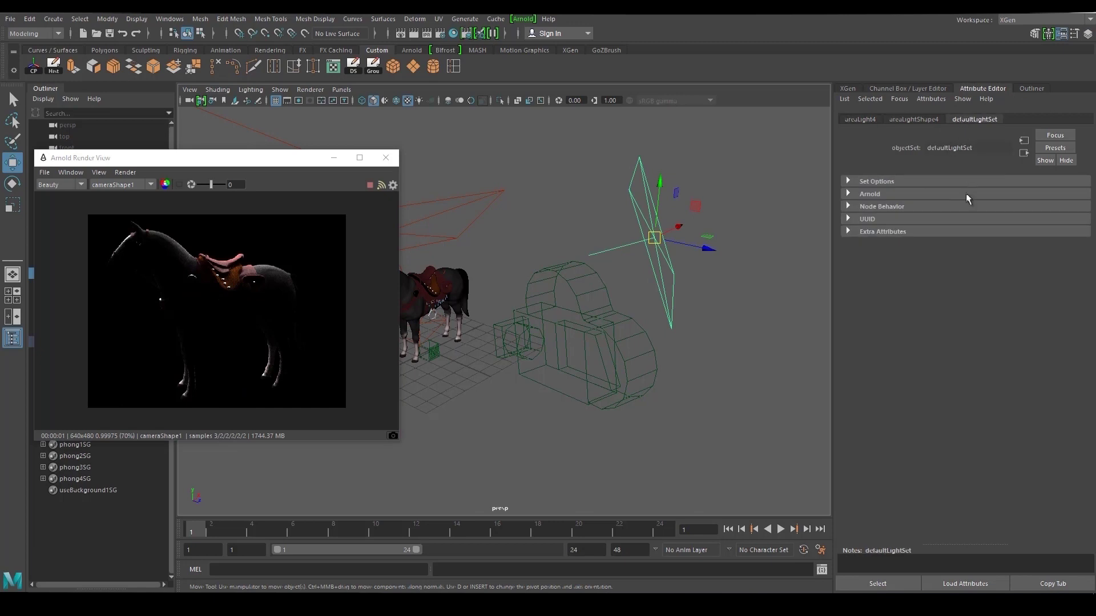
click(915, 121)
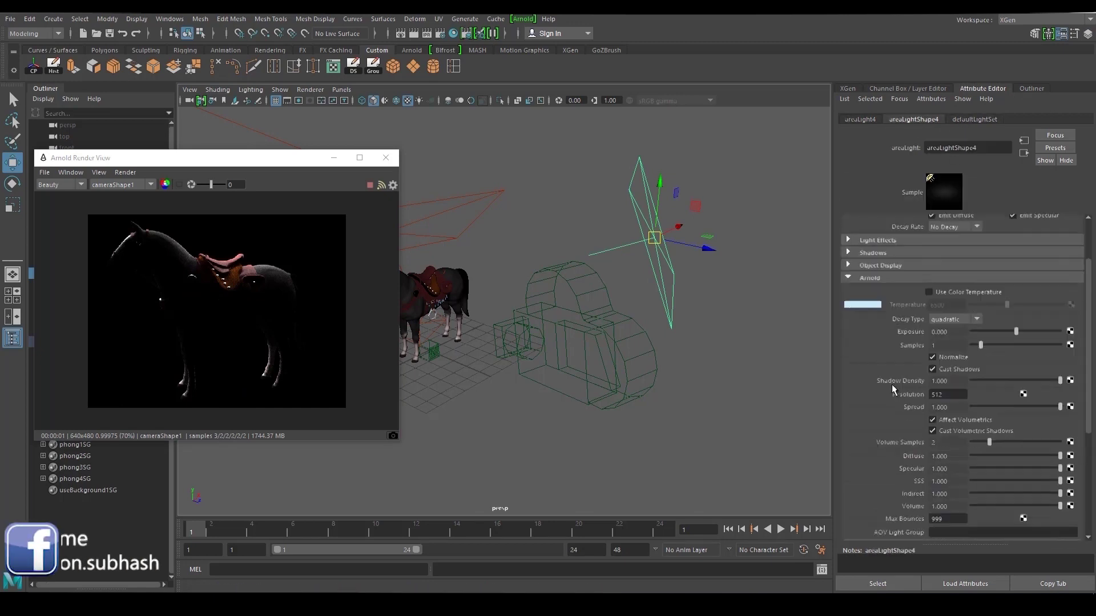
scroll(991, 343, down, 3)
drag(1016, 335, 1060, 332)
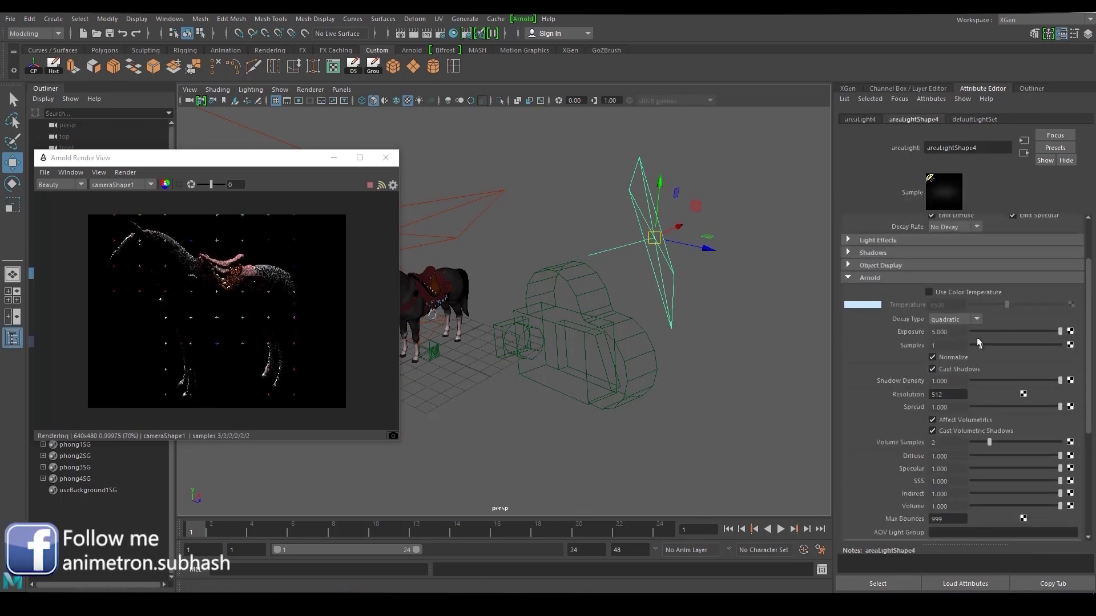
click(962, 336)
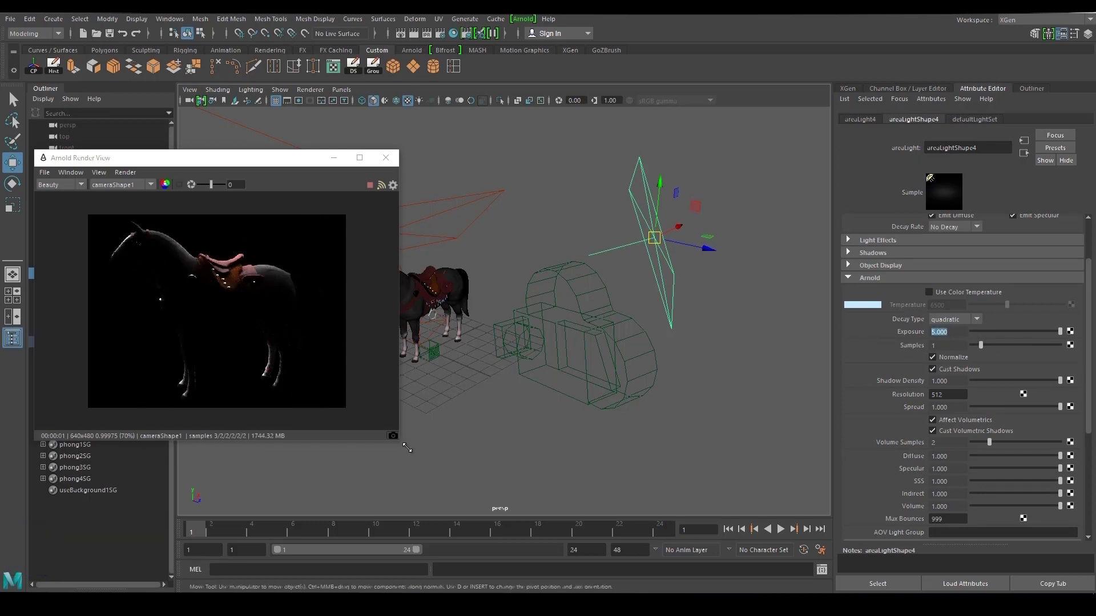
Enlarge the render window, then set areaLight4's Arnold exposure to about 14.08 and its samples to 2
drag(407, 448, 591, 517)
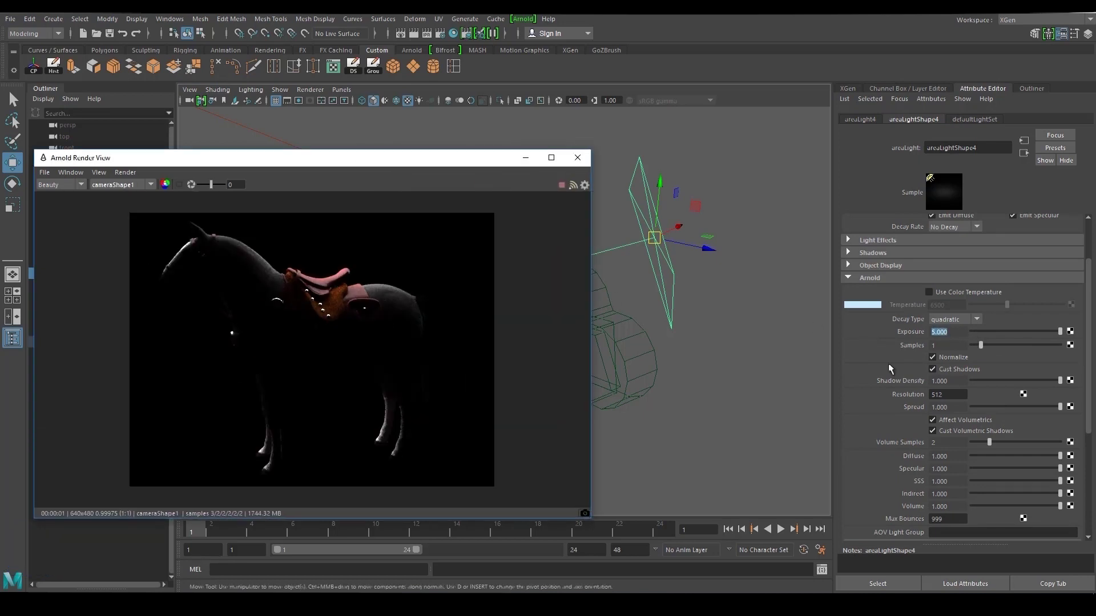
drag(958, 335, 877, 340)
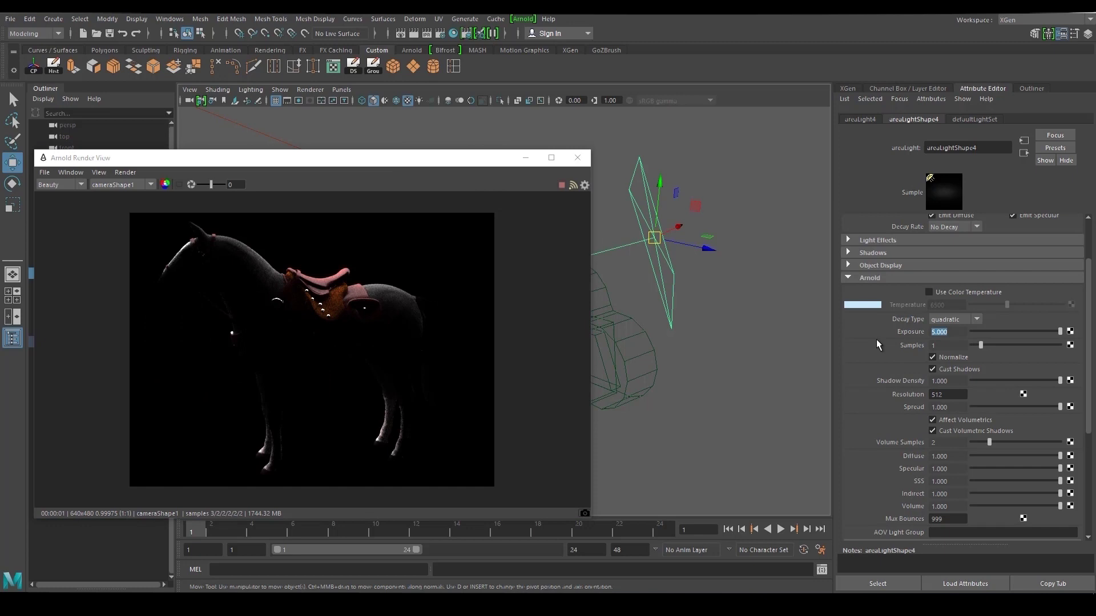
text(10)
key(Return)
drag(980, 345, 1038, 338)
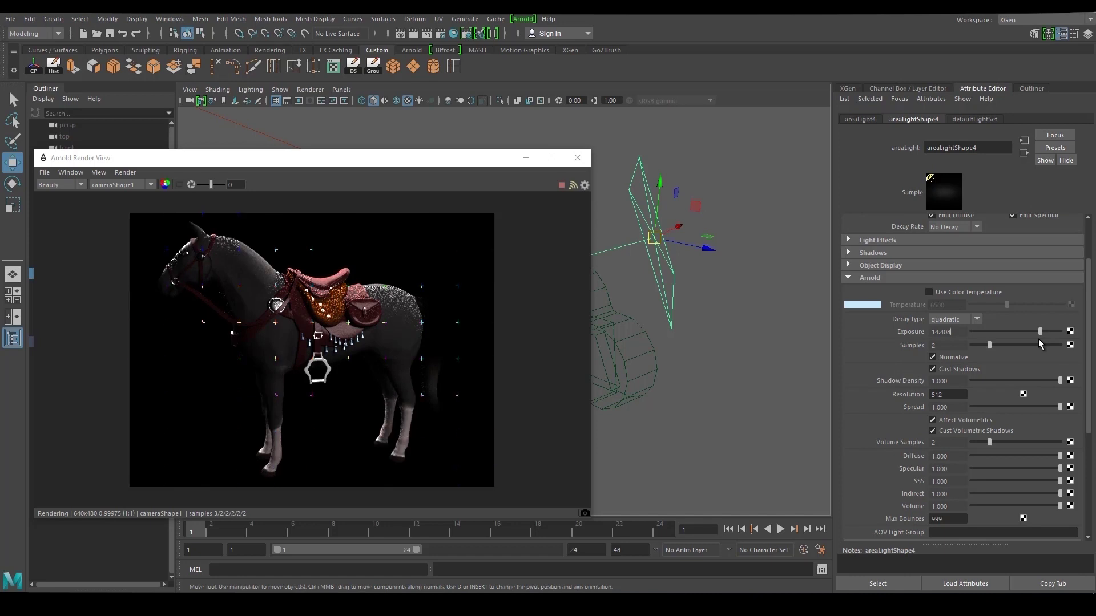
drag(1038, 338, 1037, 339)
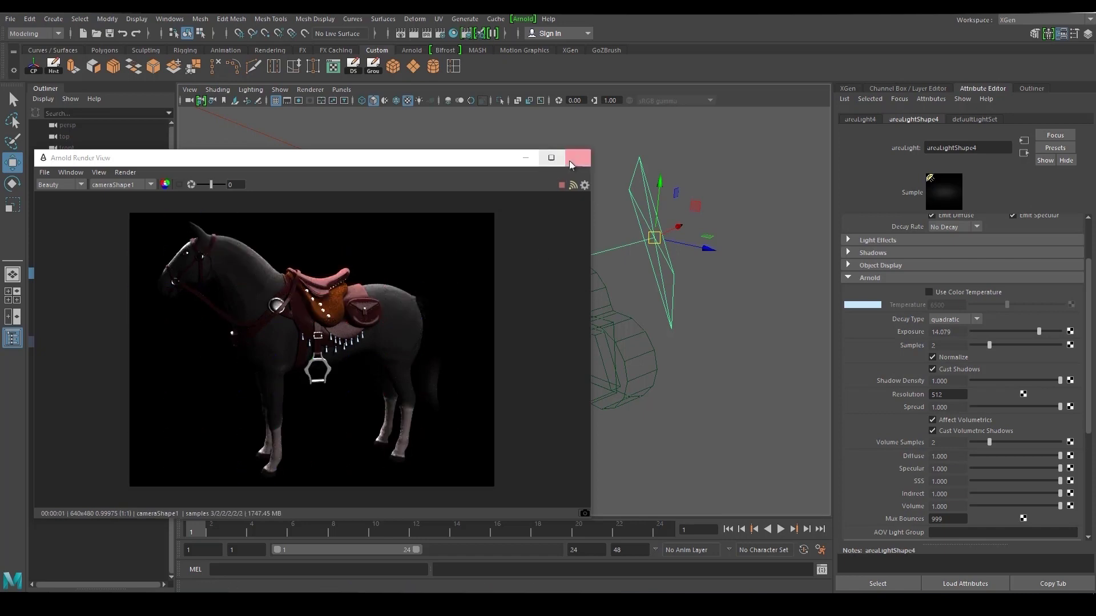
Move the render window off the lights, select areaLight1 and set its Arnold exposure to about 13.91 and samples to 5
drag(504, 162, 451, 313)
click(303, 157)
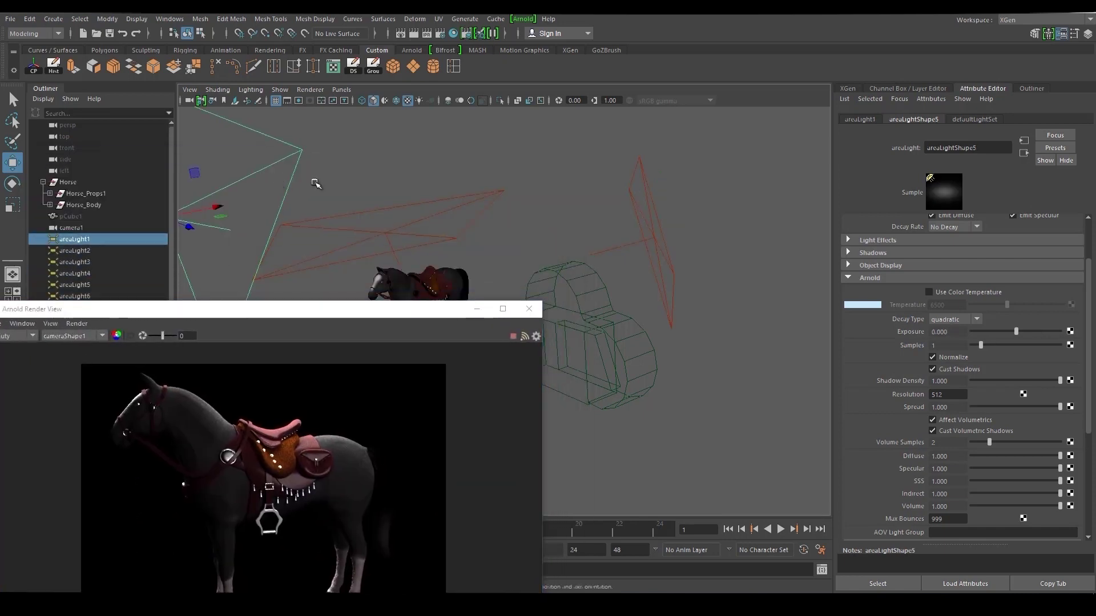
drag(1016, 332, 1063, 342)
text(10)
key(Return)
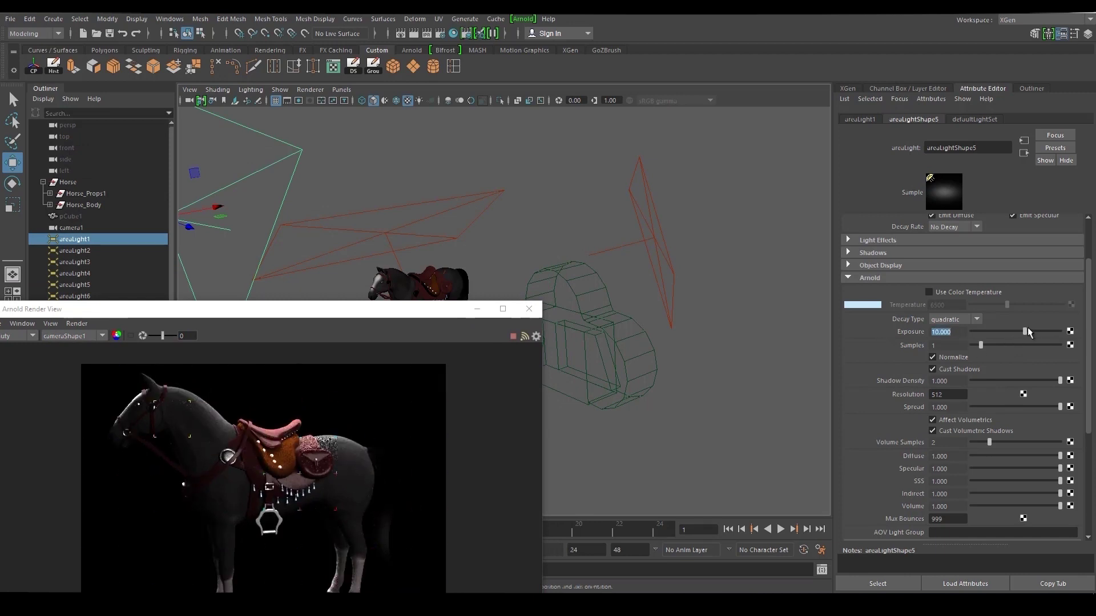
mouse_move(1026, 331)
mouse_down()
mouse_move(1040, 334)
mouse_move(1017, 346)
mouse_up()
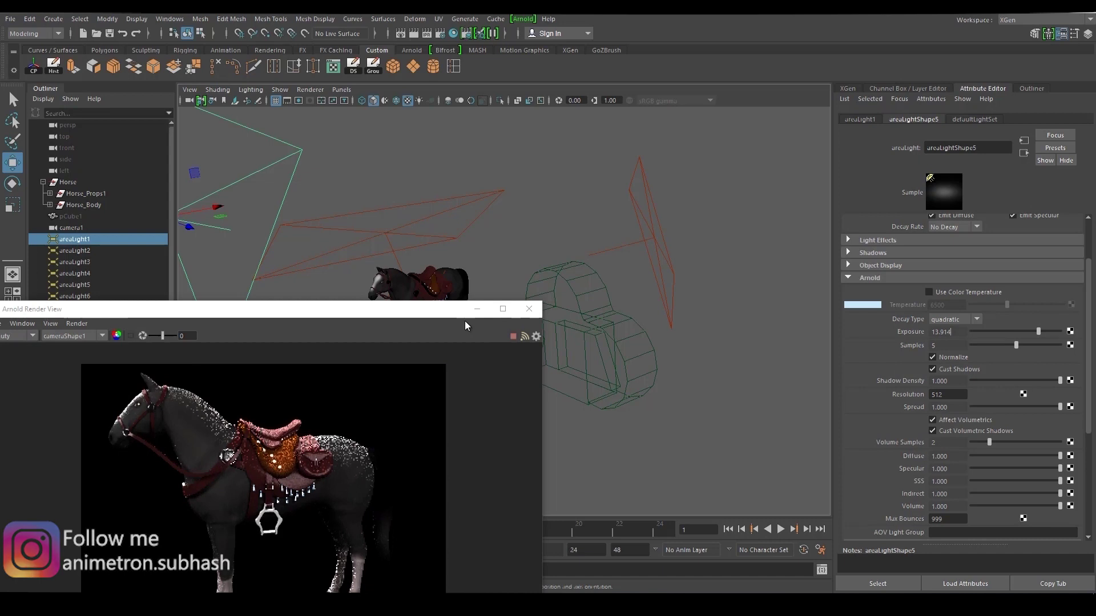
Bring the render window fully into view and inspect the horse's updated lighting
drag(465, 313, 498, 269)
drag(364, 253, 385, 190)
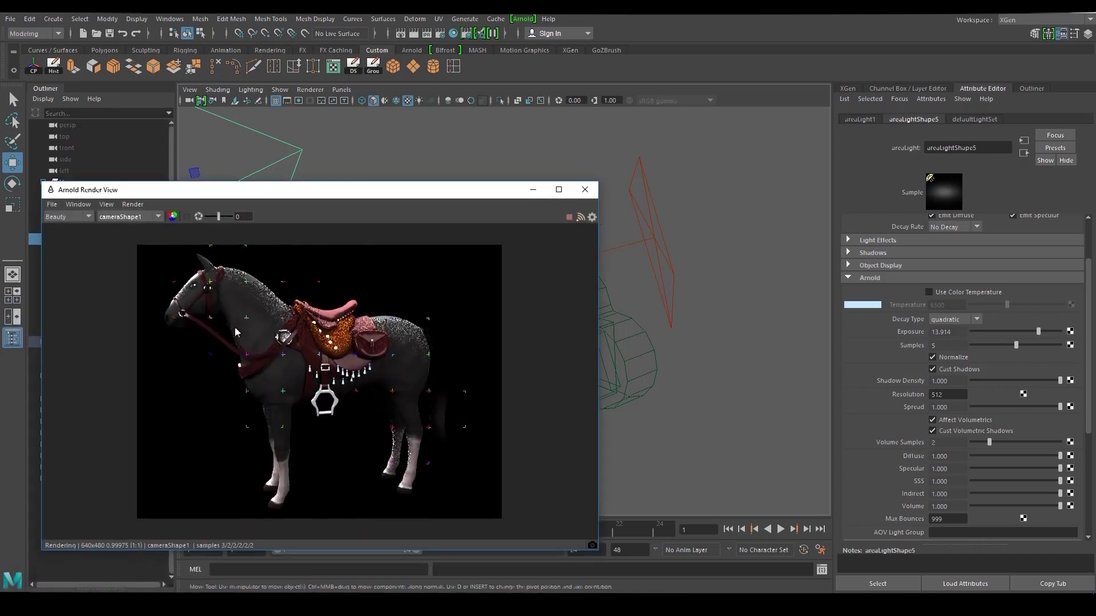
scroll(323, 400, down, 2)
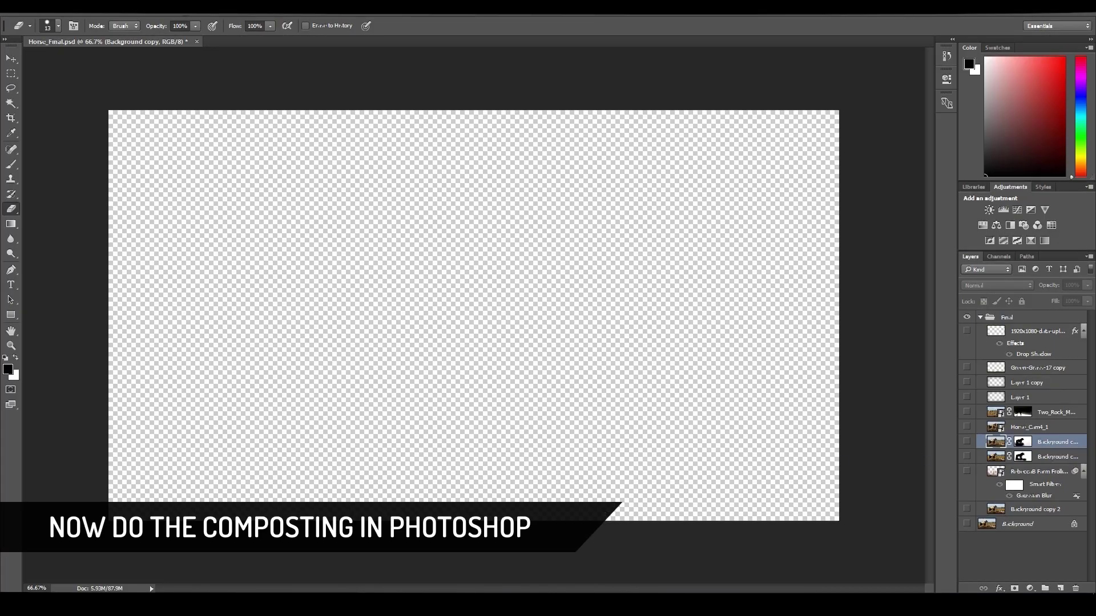
Switch to Horse_Final.psd in Photoshop and show the Background and Background copy 2 layers
click(851, 410)
click(550, 229)
click(967, 525)
click(966, 509)
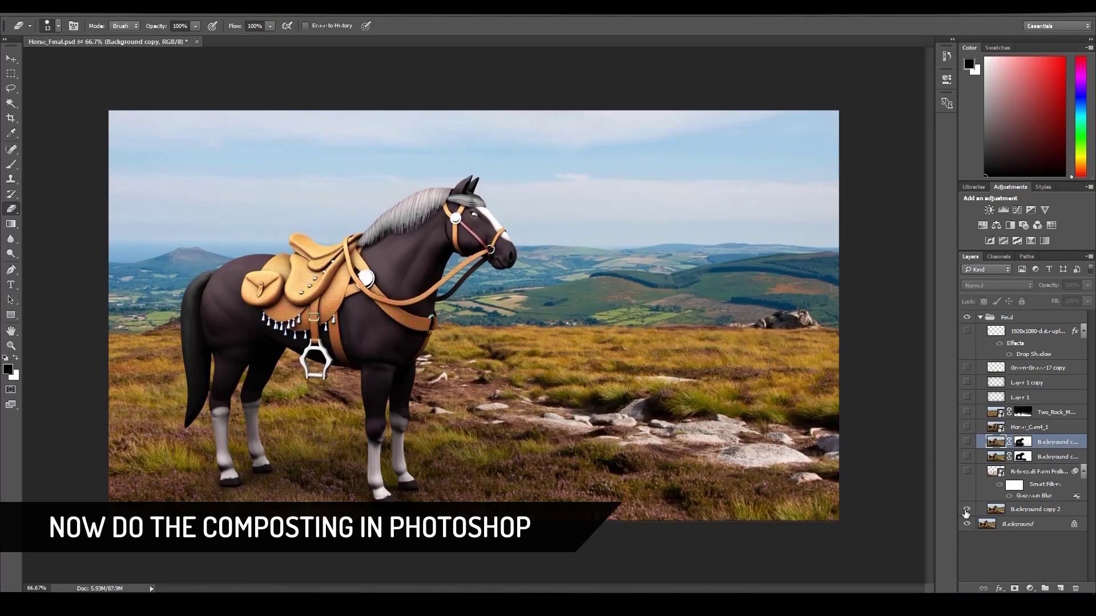